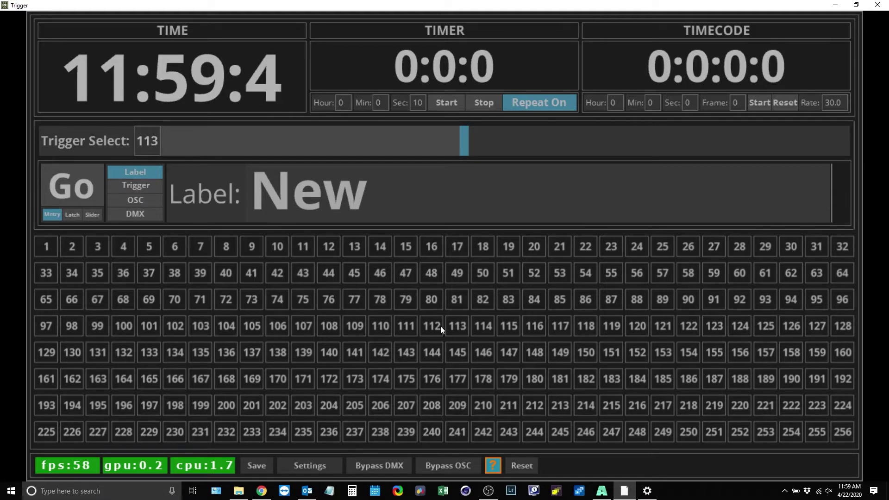
# Select trigger 1 and change its label to "Layer 3 Opacity"
pyautogui.click(48, 246)
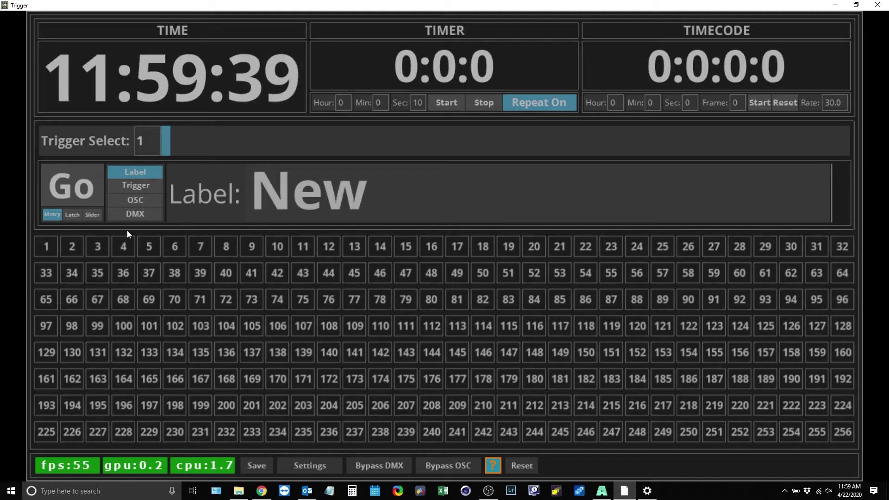
pyautogui.click(353, 200)
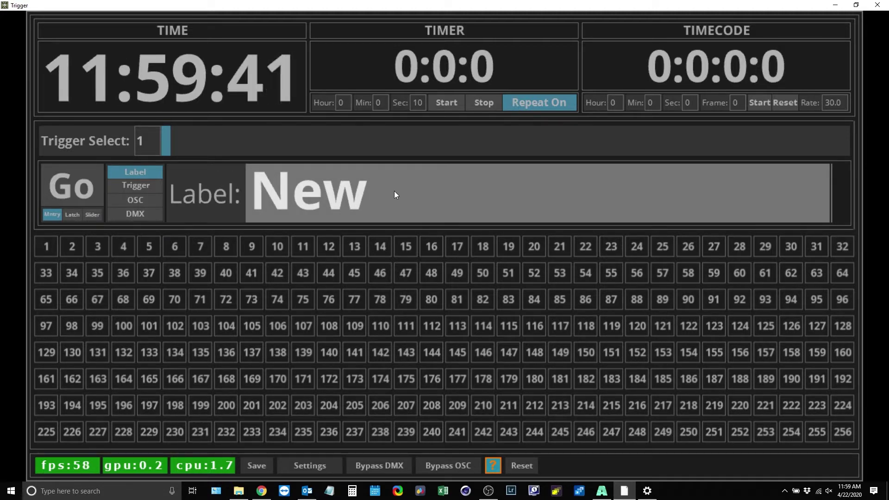
pyautogui.press('BackSpace')
pyautogui.press('BackSpace')
pyautogui.press('BackSpace')
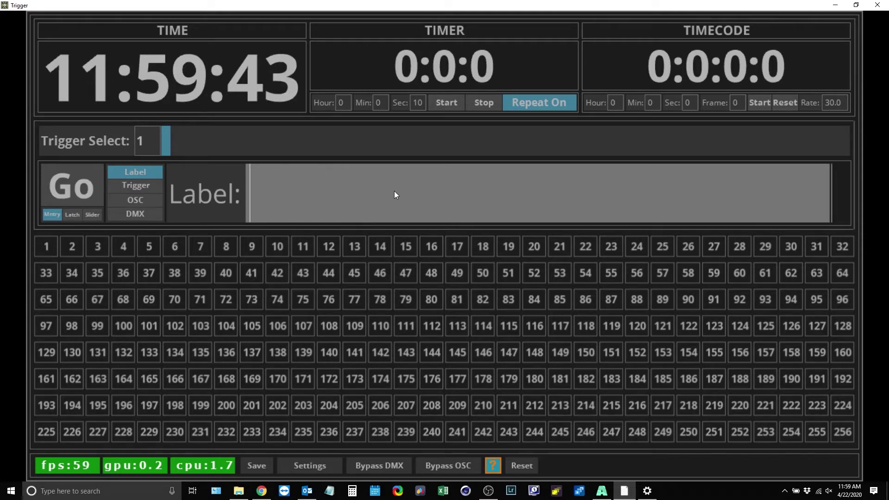
pyautogui.write('La')
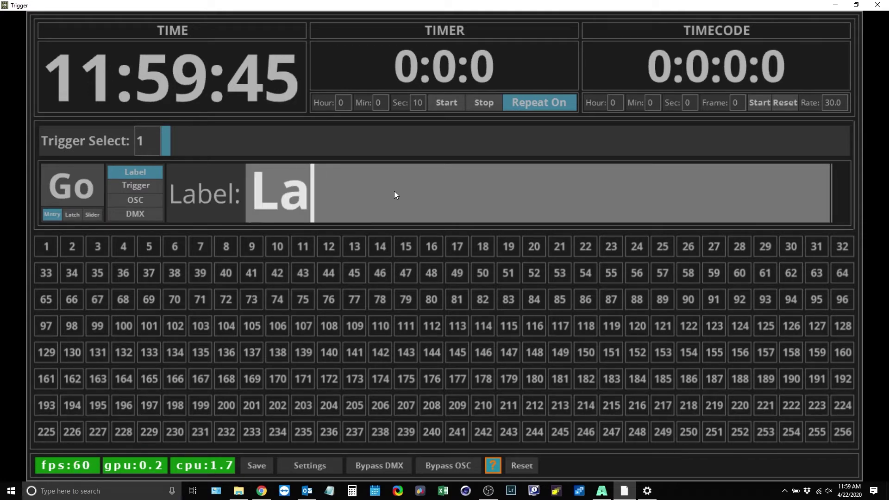
pyautogui.write('yer 3 Opacity')
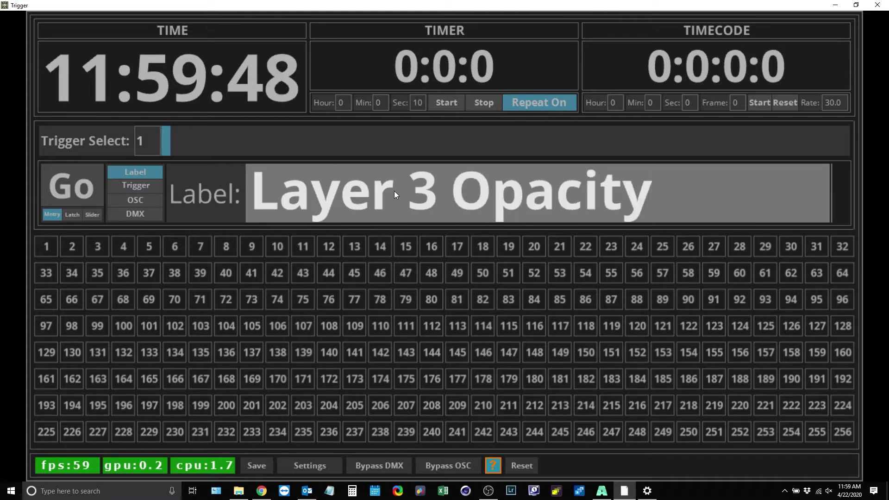
pyautogui.press('Return')
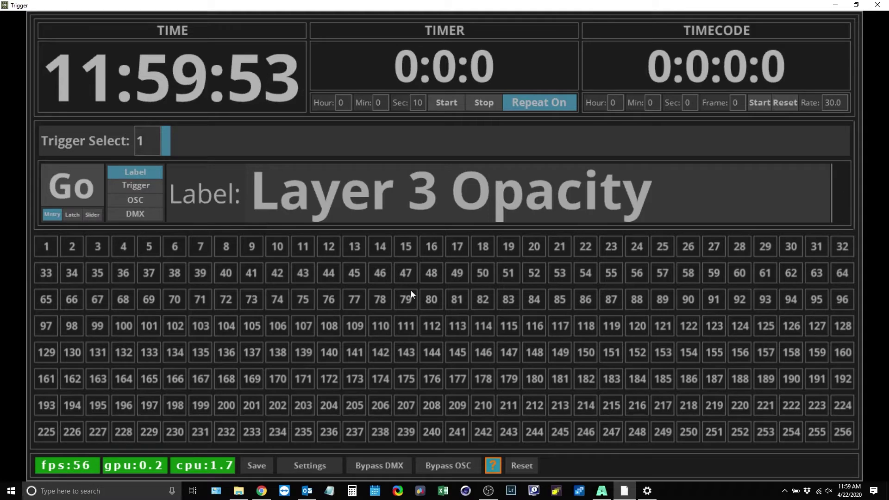
# Change trigger 1's label text color to pure red, with red at 1.0 and green and blue at their minimum
pyautogui.click(199, 196)
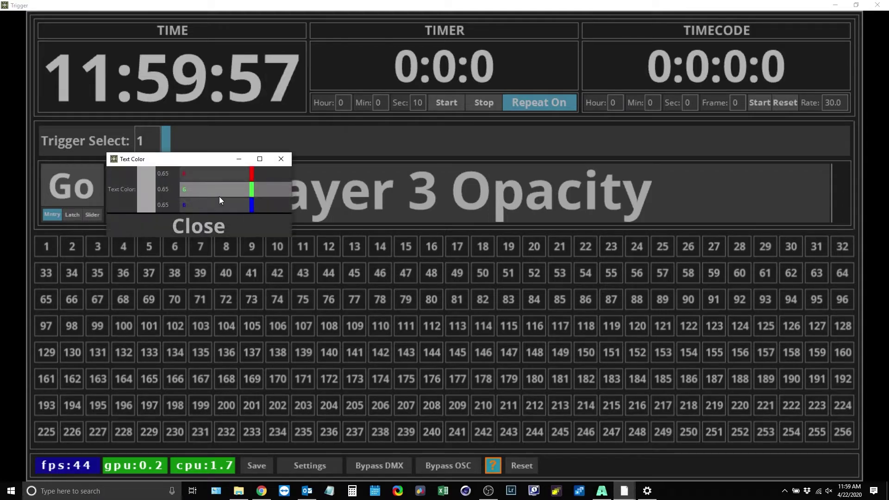
pyautogui.moveTo(257, 180); pyautogui.dragTo(310, 179)
pyautogui.moveTo(247, 188); pyautogui.dragTo(153, 189)
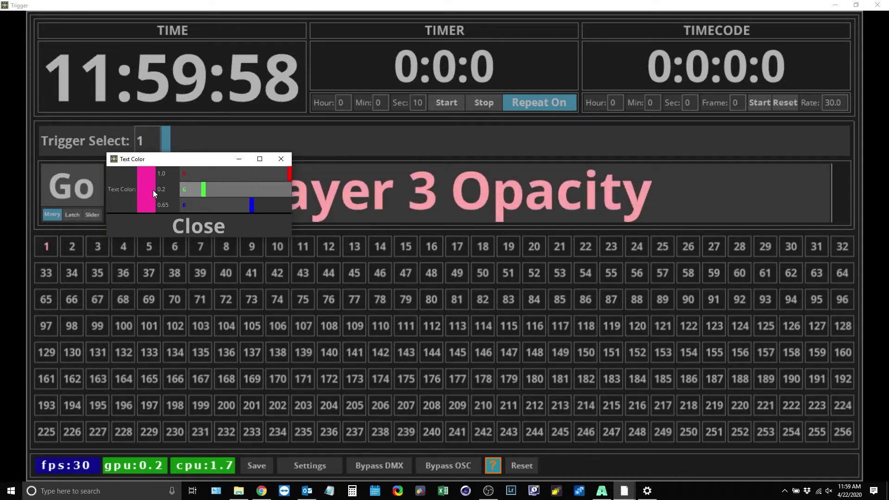
pyautogui.moveTo(251, 204); pyautogui.dragTo(126, 204)
pyautogui.click(190, 222)
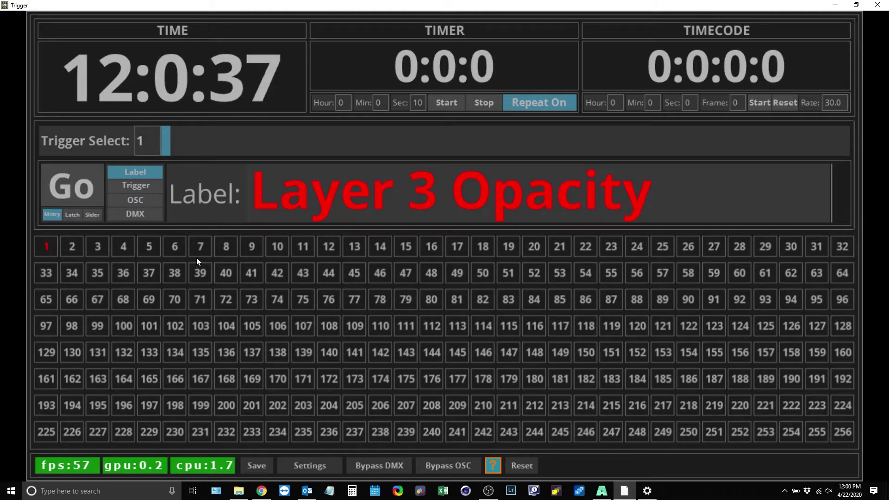
# Set trigger 1 to fire by clock time at hour 12, minute 1, second 20
pyautogui.click(129, 187)
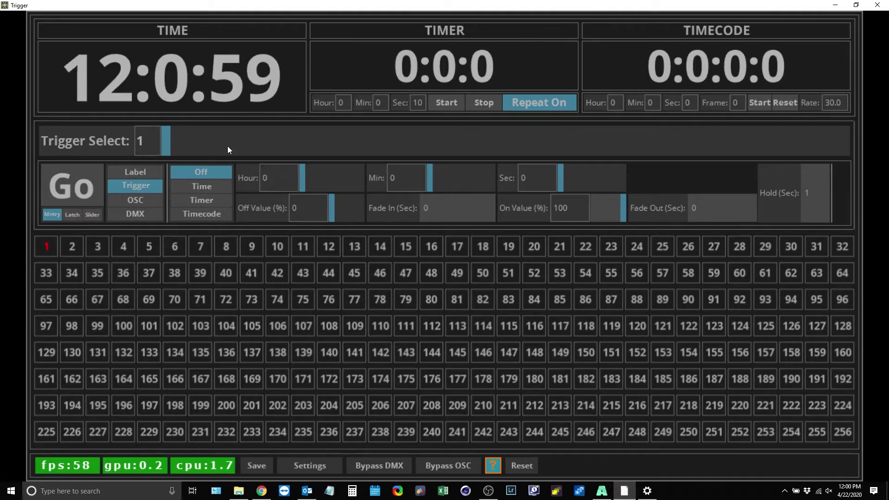
pyautogui.click(275, 179)
pyautogui.write('1')
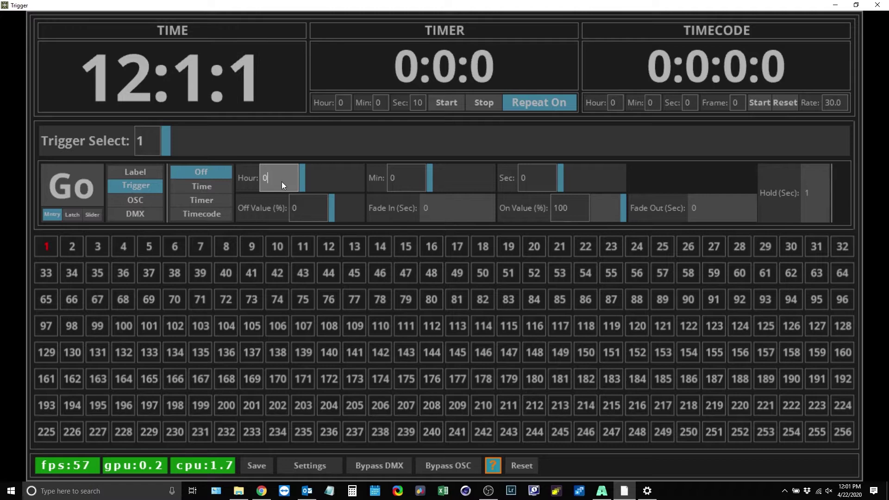
pyautogui.write('2')
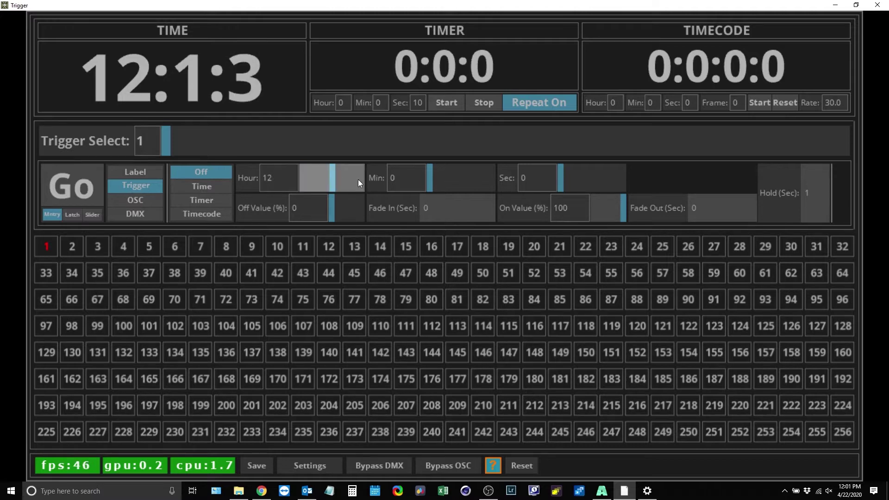
pyautogui.click(420, 185)
pyautogui.write('1')
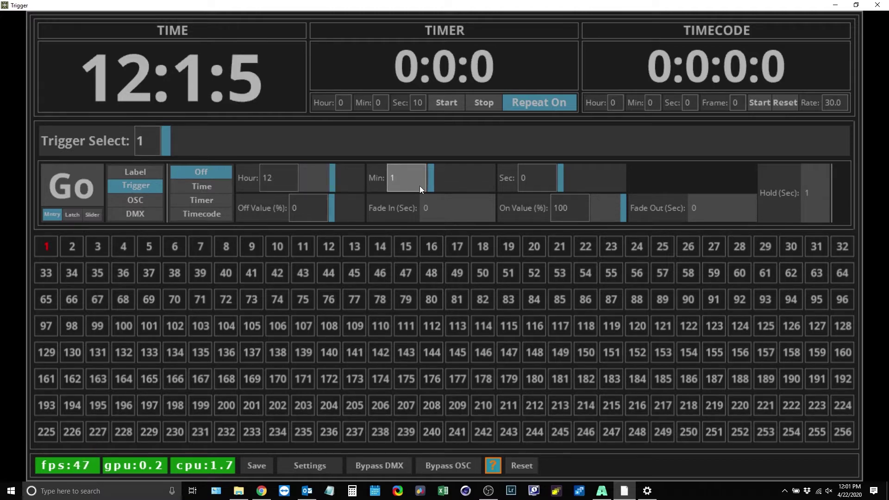
pyautogui.click(528, 182)
pyautogui.write('2')
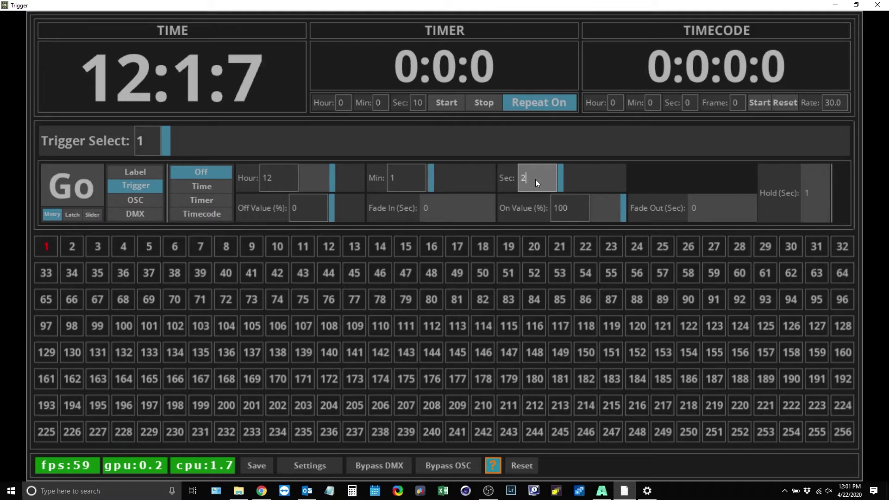
pyautogui.write('0')
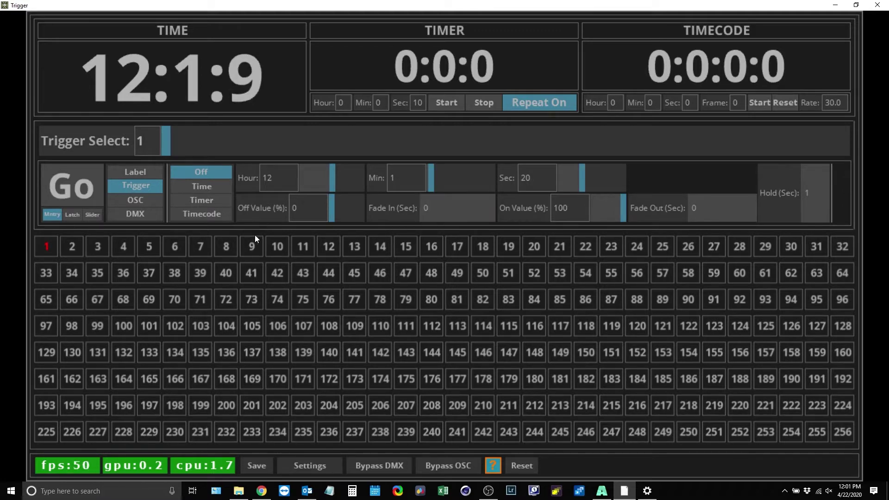
pyautogui.click(202, 185)
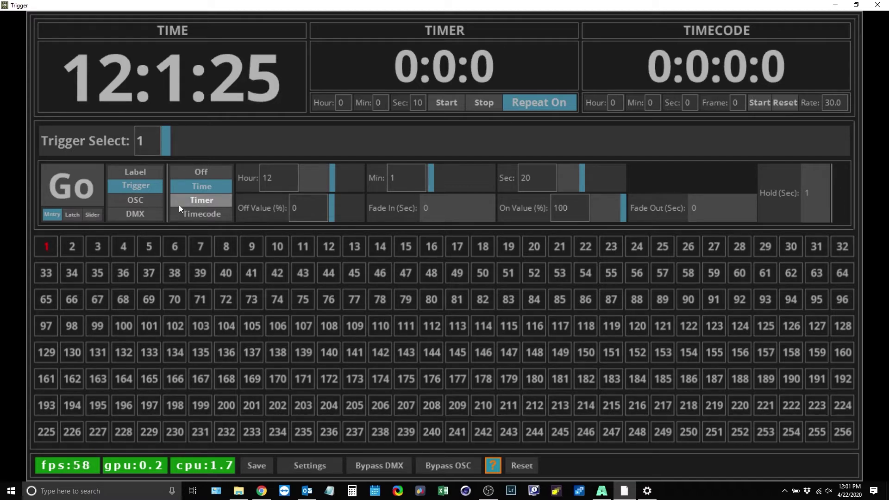
# Switch trigger 1 to Timer mode and set its firing point to 0 hours, 0 minutes, 5 seconds
pyautogui.click(190, 198)
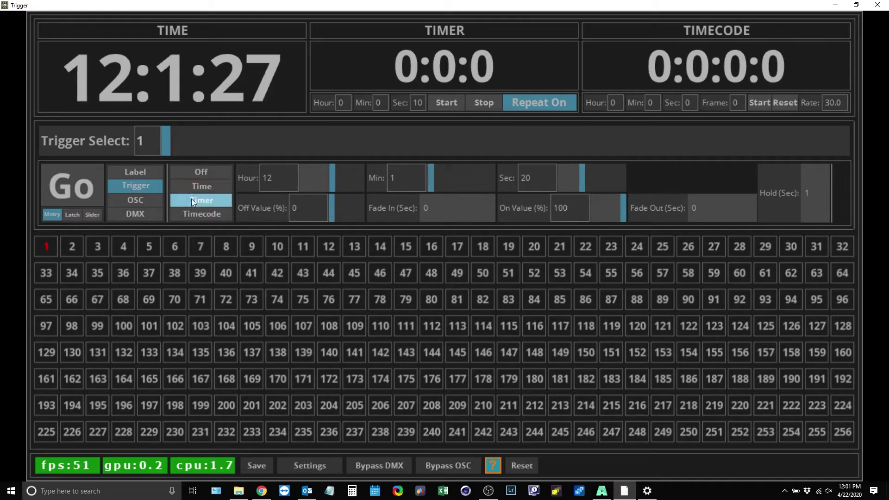
pyautogui.click(281, 180)
pyautogui.press('BackSpace')
pyautogui.press('BackSpace')
pyautogui.write('0')
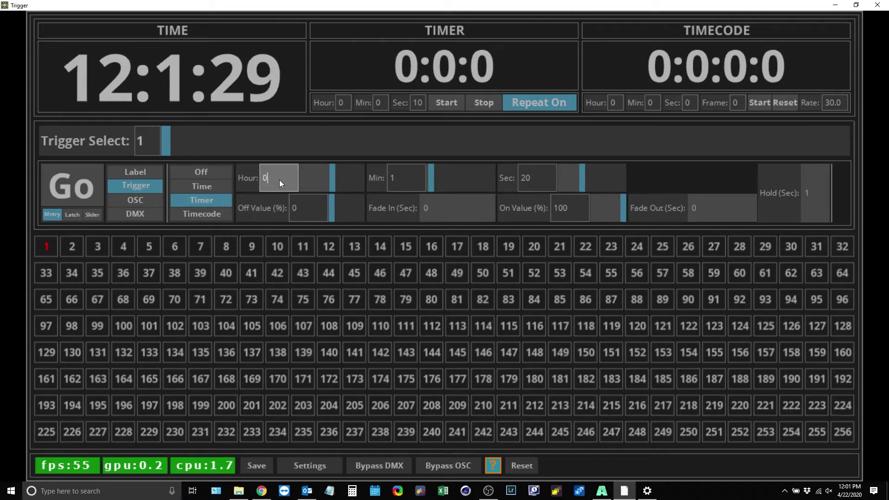
pyautogui.click(404, 178)
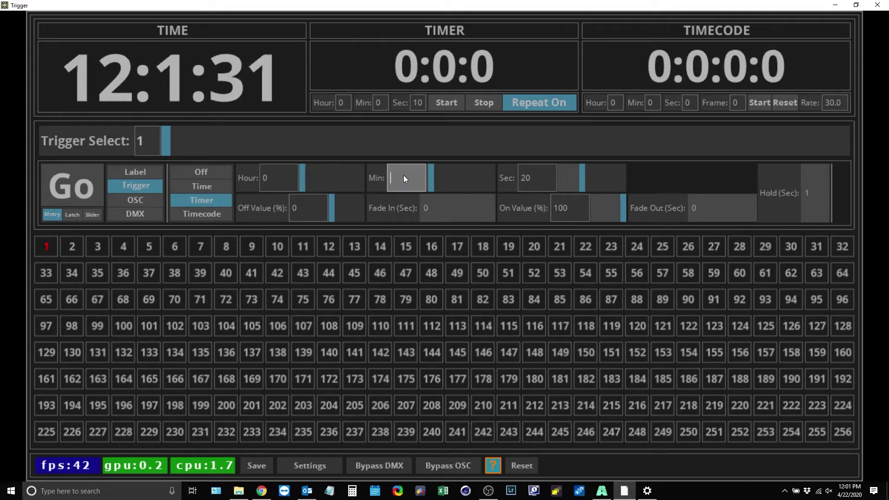
pyautogui.write('0')
pyautogui.click(532, 178)
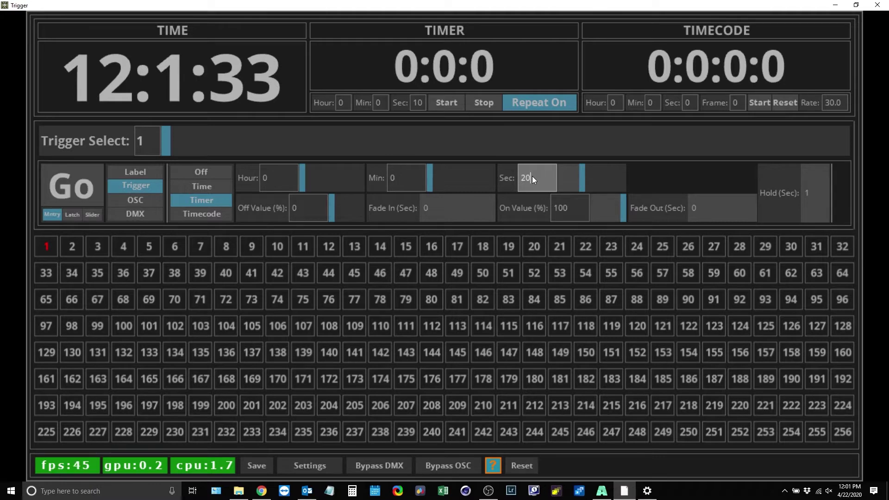
pyautogui.press('BackSpace')
pyautogui.write('5')
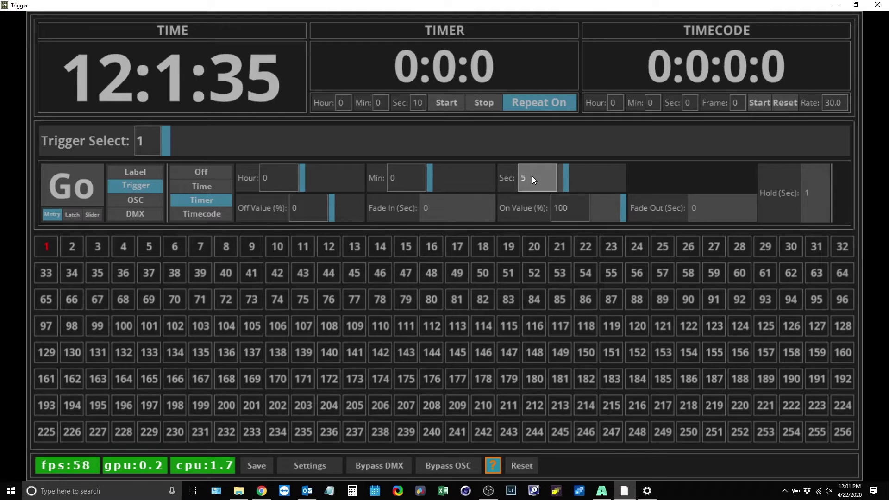
pyautogui.press('Return')
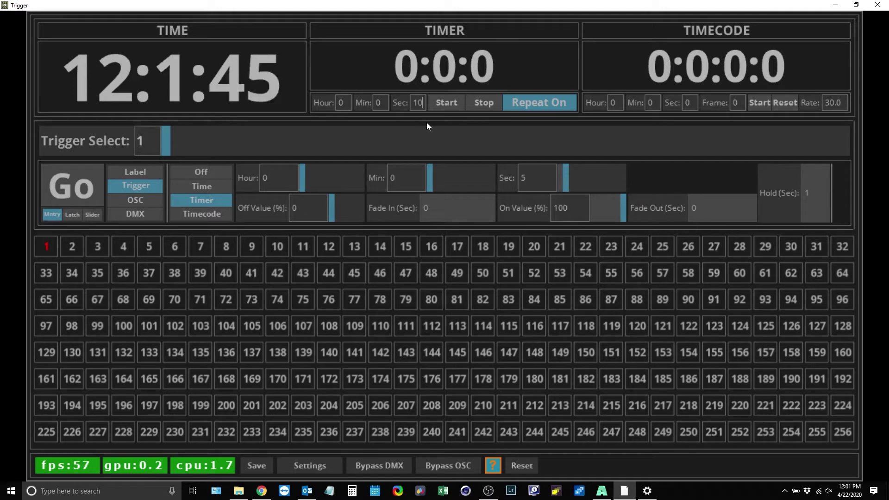
# Toggle the timer's repeat off and back on, then test-run the timer and stop it
pyautogui.click(538, 103)
pyautogui.click(542, 103)
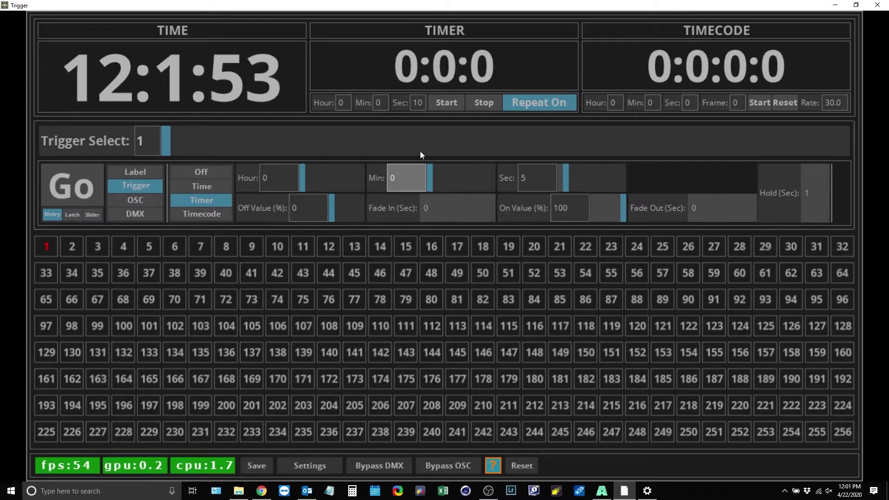
pyautogui.click(456, 104)
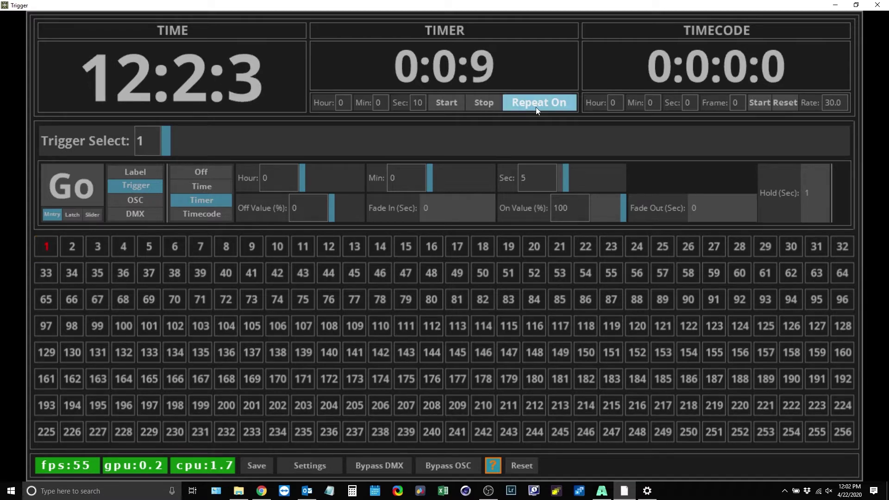
pyautogui.click(484, 103)
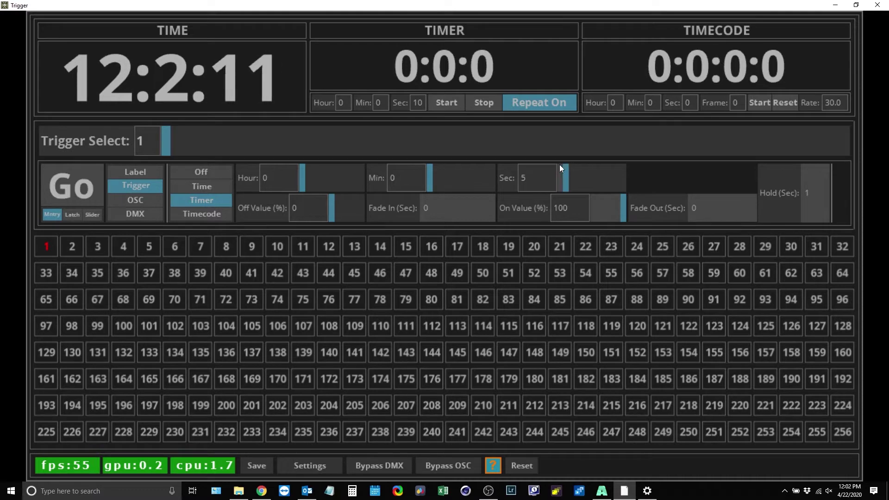
# Switch trigger 1 to Timecode mode, review the timecode source settings, and set the trigger's seconds to 3
pyautogui.click(215, 215)
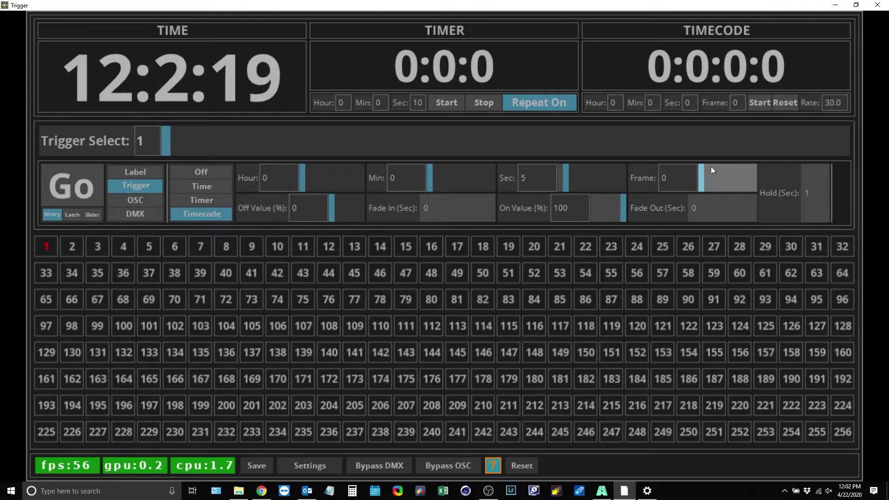
pyautogui.click(309, 467)
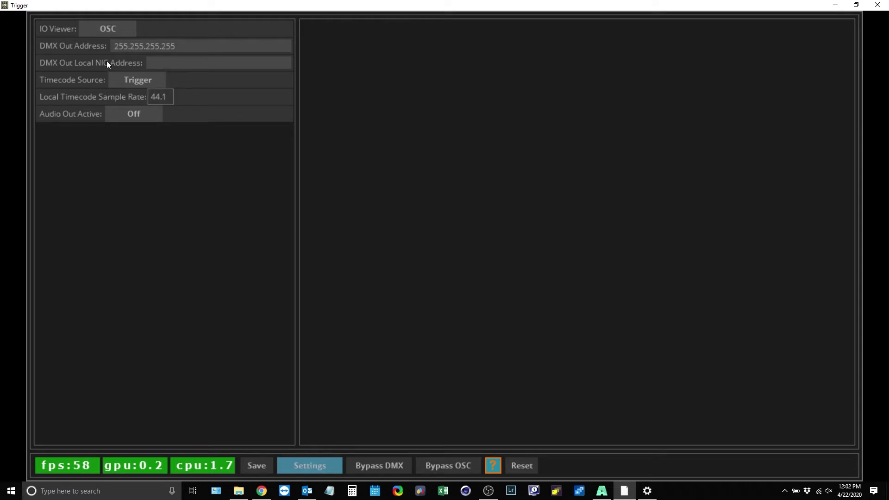
pyautogui.click(314, 465)
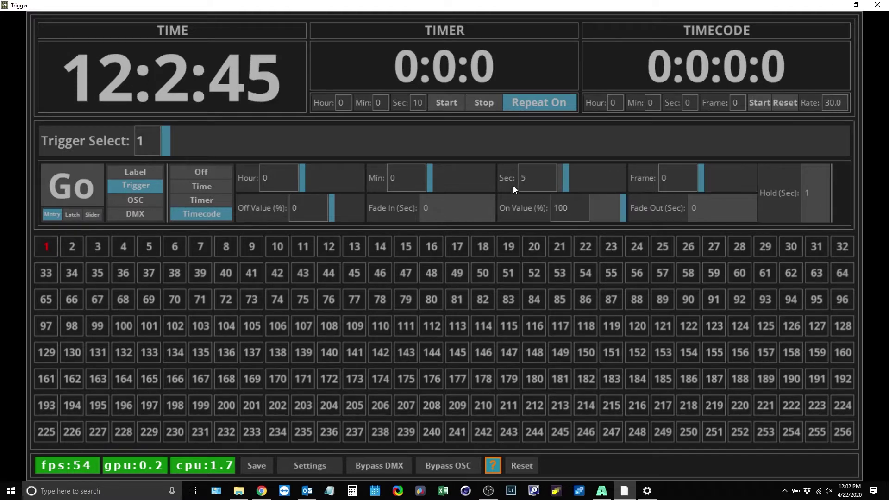
pyautogui.click(543, 185)
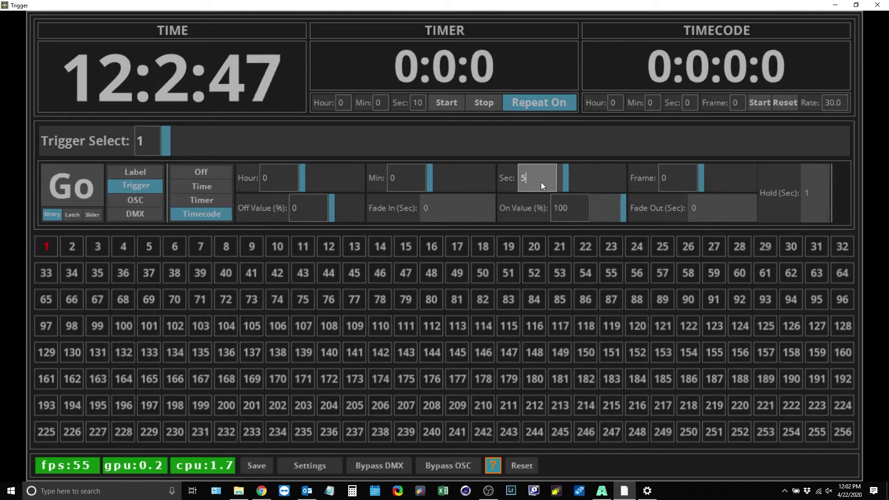
pyautogui.press('BackSpace')
pyautogui.write('3')
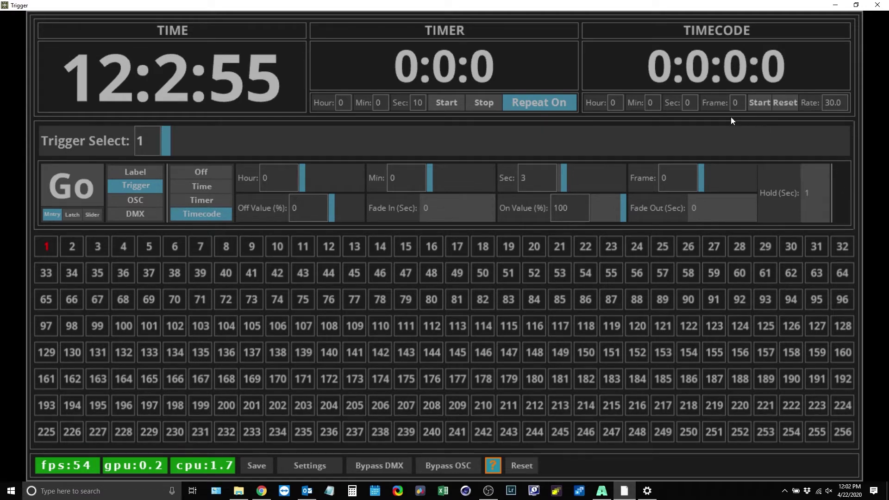
# Run the timecode past trigger 1's firing point, stop it and reset it to zero
pyautogui.click(761, 104)
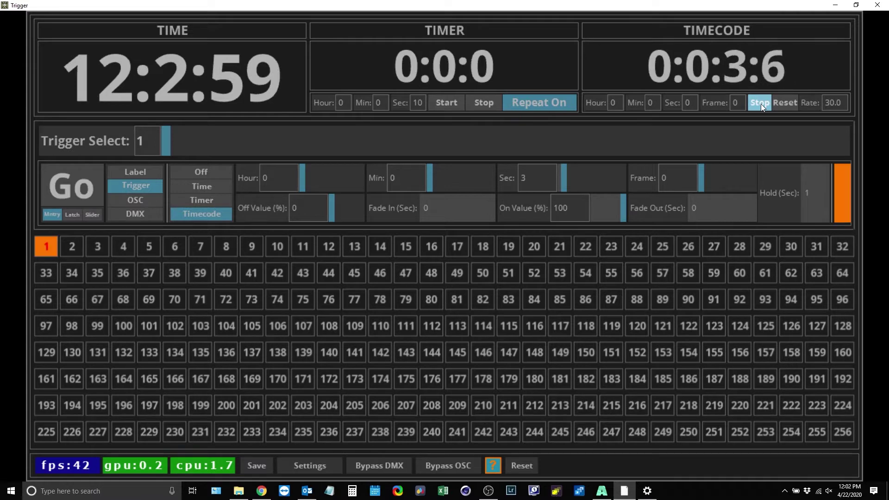
pyautogui.click(760, 103)
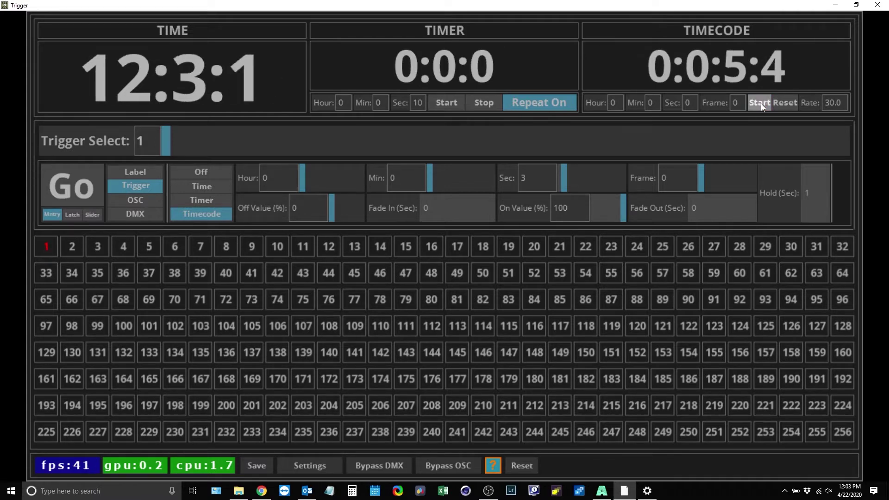
pyautogui.click(780, 103)
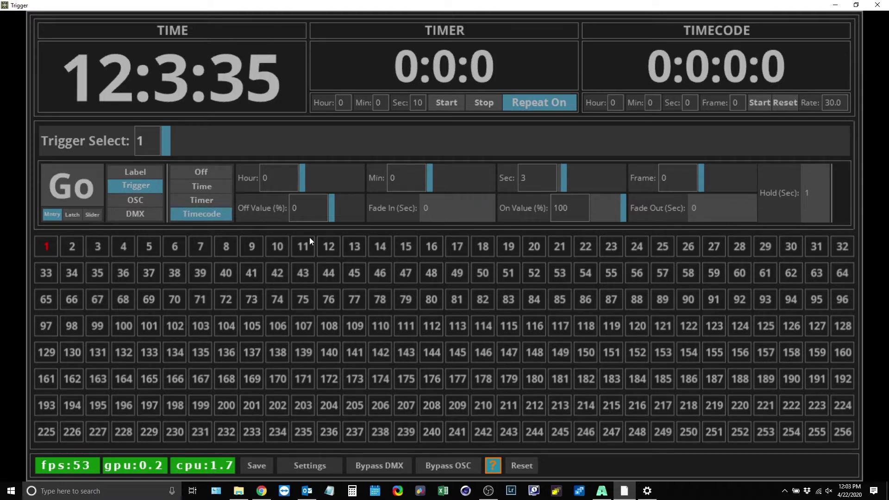
# Switch trigger 1 back to Timer mode, set the timer length to 6 seconds and the trigger's seconds to 1
pyautogui.click(221, 205)
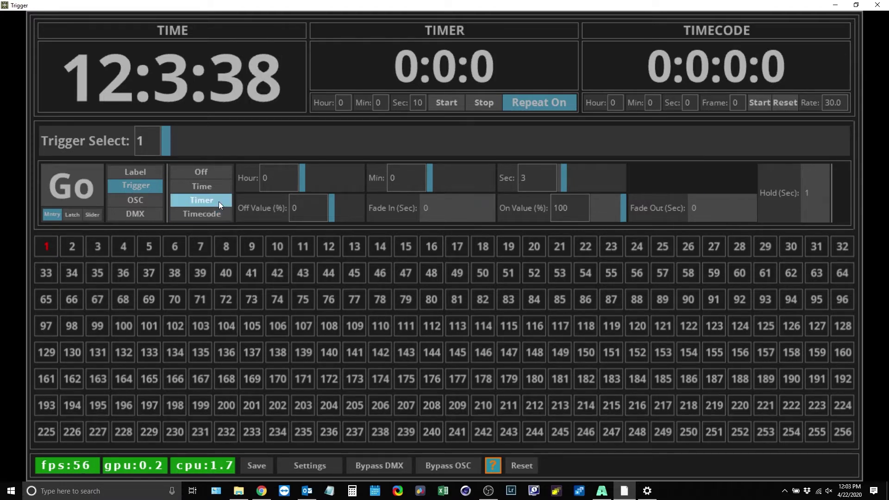
pyautogui.click(422, 105)
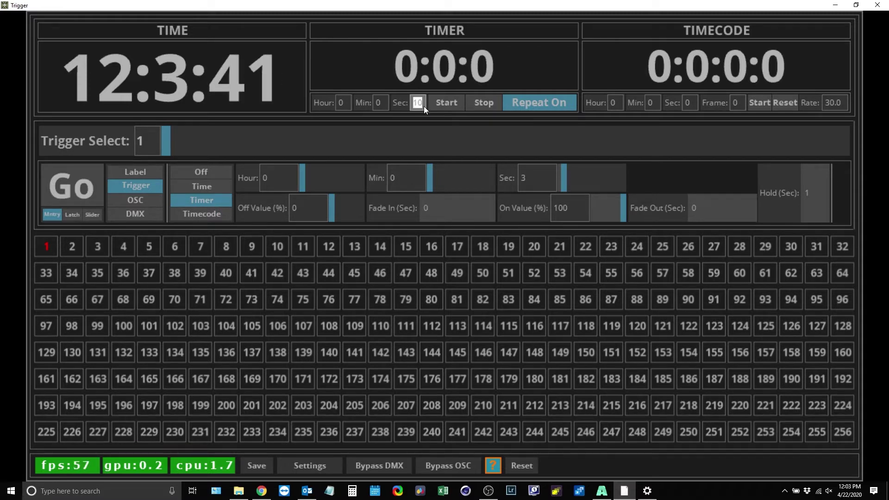
pyautogui.write('6')
pyautogui.click(540, 183)
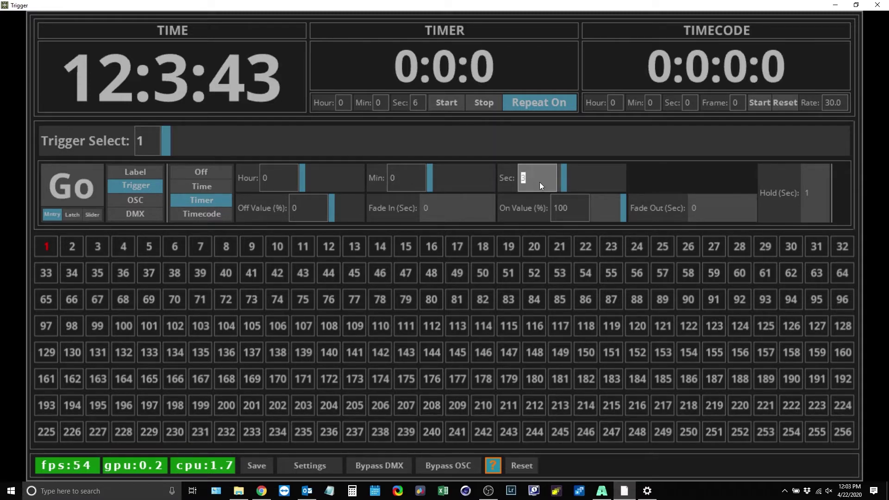
pyautogui.write('1')
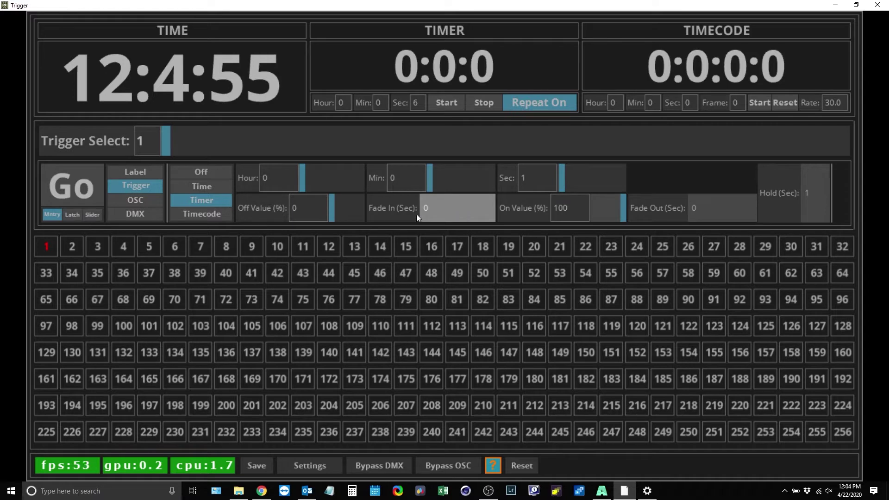
# Turn on OSC output for trigger 1, then switch to Resolume Arena and select layer 3's opacity fader in OSC shortcut editing
pyautogui.click(135, 201)
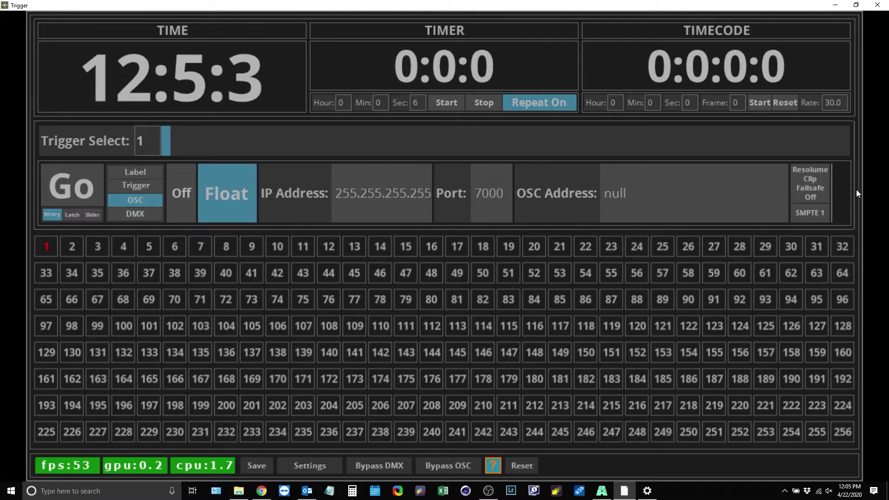
pyautogui.click(179, 191)
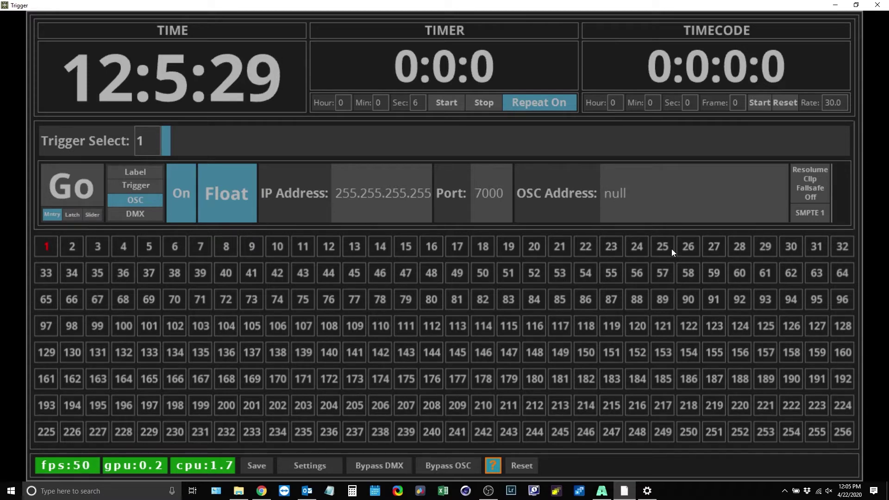
pyautogui.click(601, 491)
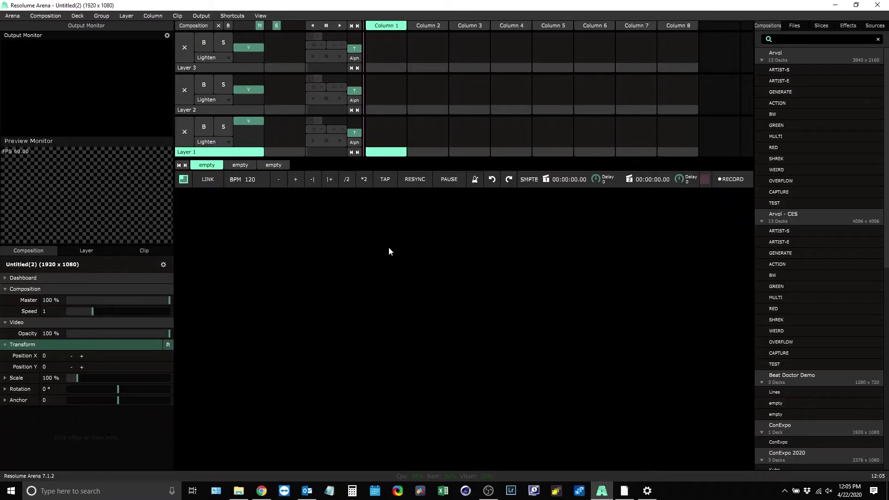
pyautogui.click(232, 18)
pyautogui.click(240, 47)
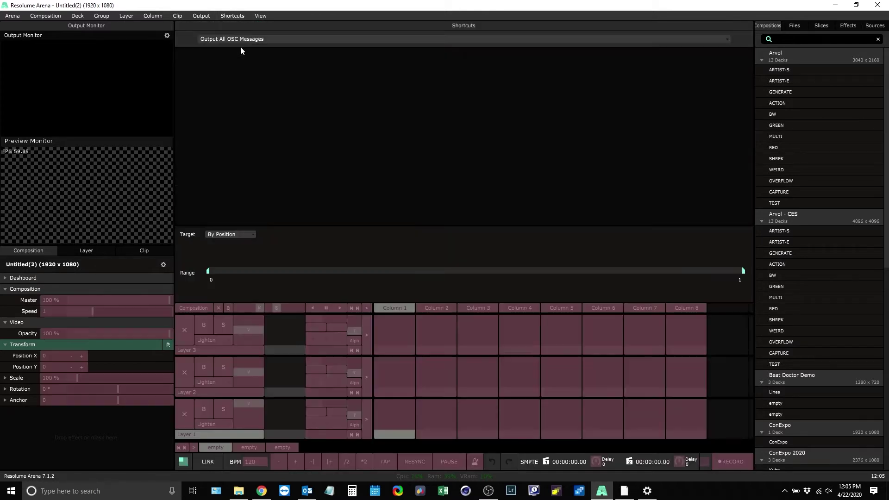
pyautogui.click(249, 328)
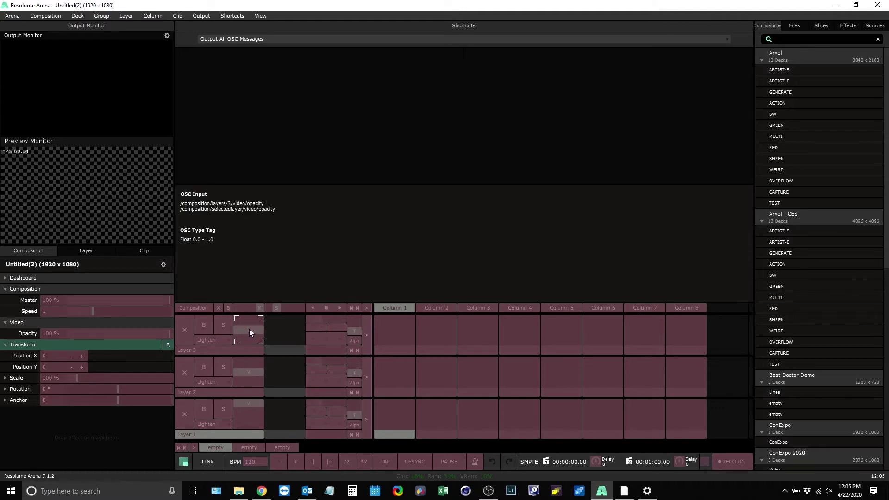
# Copy layer 3's OSC input address, composition/layers/3/video/opacity, and leave OSC shortcut editing
pyautogui.doubleClick(219, 204)
pyautogui.click(262, 204)
pyautogui.moveTo(264, 204); pyautogui.dragTo(182, 204)
pyautogui.rightClick(194, 203)
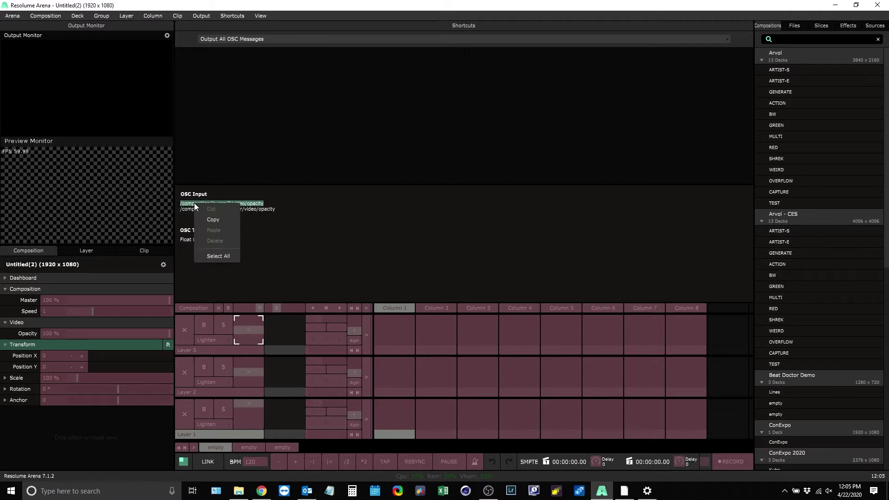
pyautogui.click(215, 218)
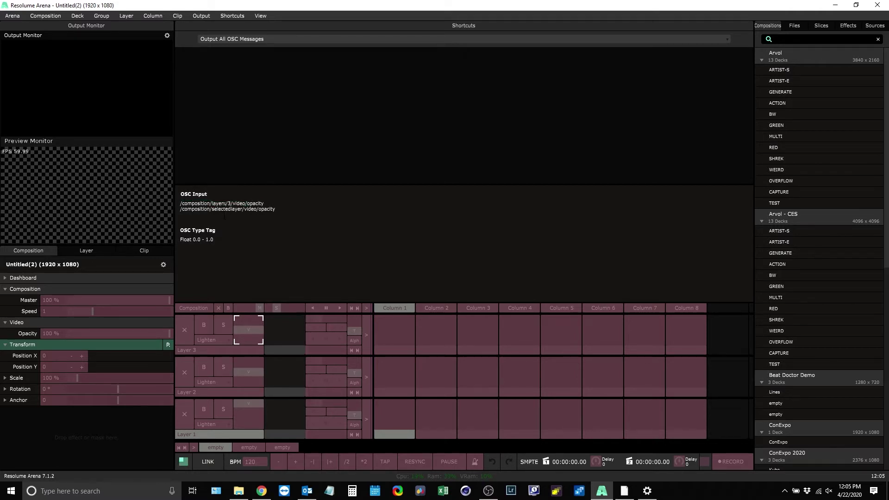
pyautogui.moveTo(275, 210); pyautogui.dragTo(181, 204)
pyautogui.moveTo(264, 204); pyautogui.dragTo(184, 203)
pyautogui.click(260, 208)
pyautogui.moveTo(275, 209); pyautogui.dragTo(190, 209)
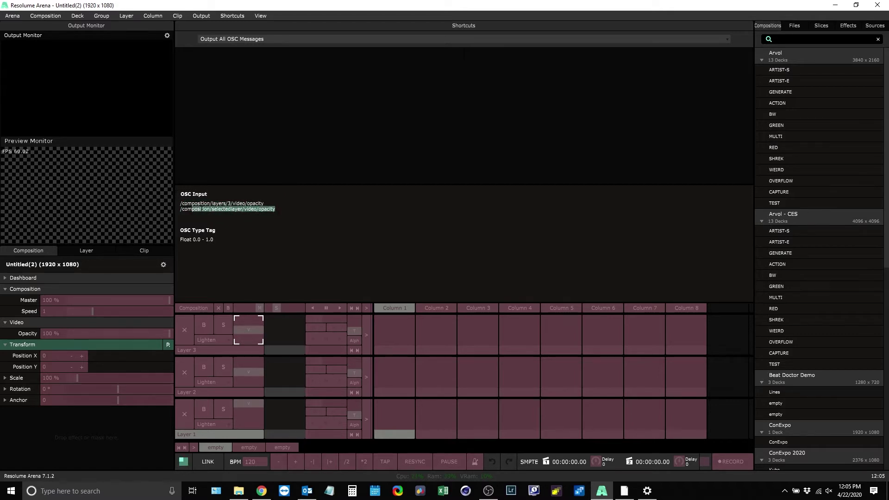
pyautogui.click(190, 209)
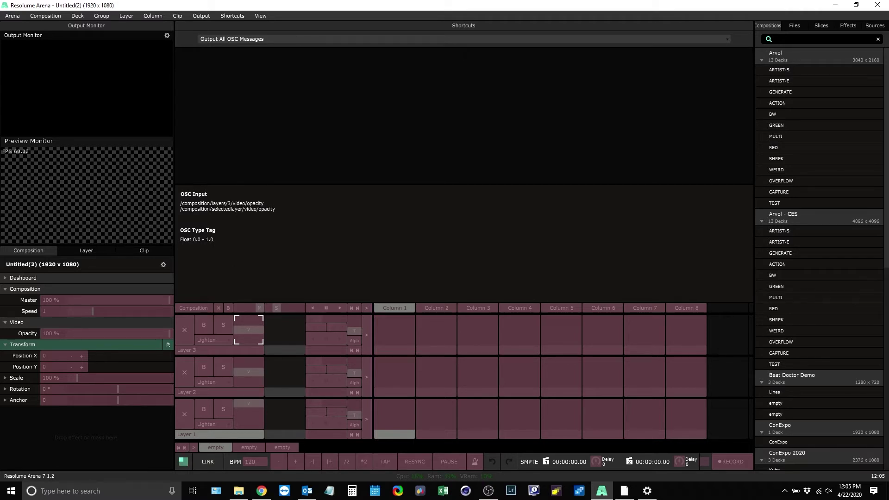
pyautogui.press('Escape')
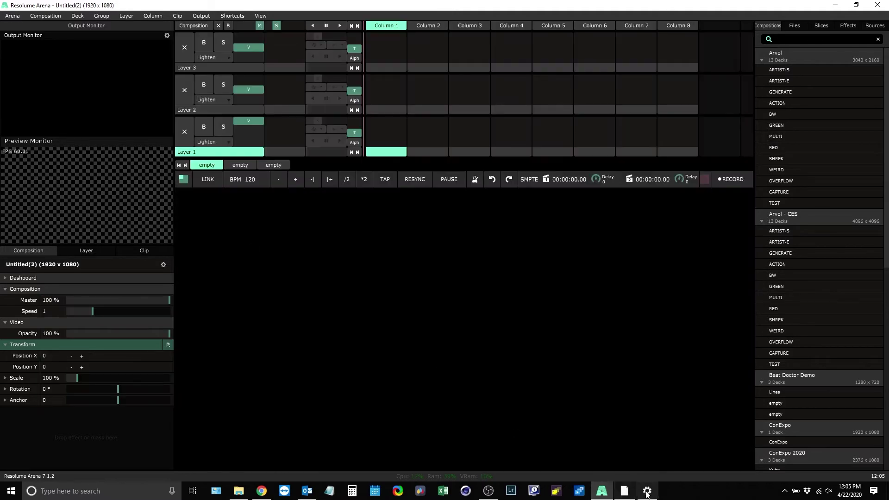
# Return to Trigger and replace trigger 1's OSC address with the copied composition/layers/3/video/opacity
pyautogui.click(624, 490)
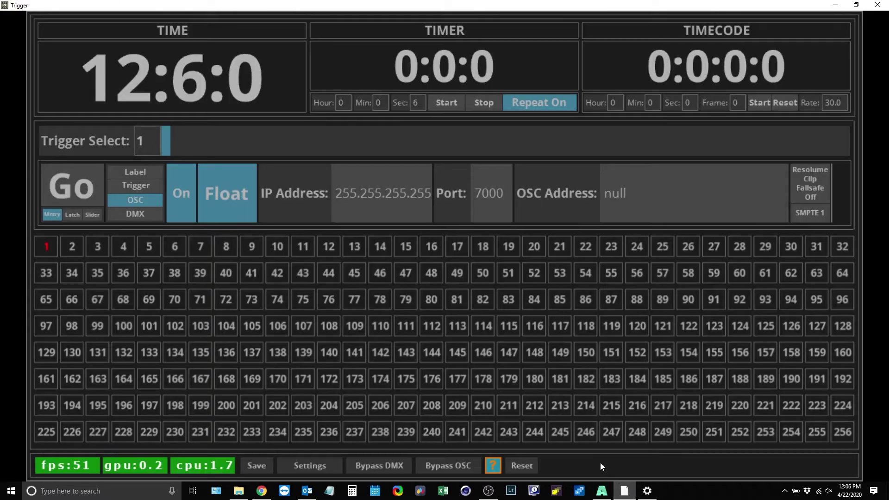
pyautogui.click(646, 193)
pyautogui.press('BackSpace')
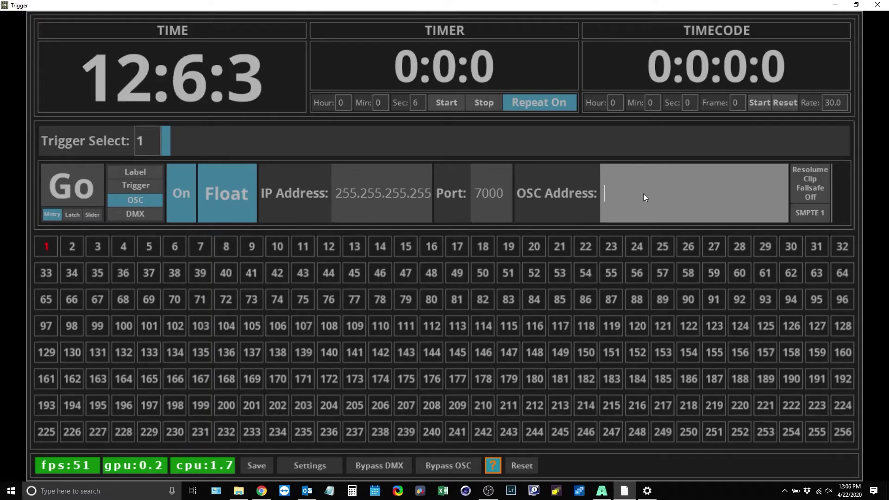
pyautogui.hotkey('ctrl', 'v')
pyautogui.press('Return')
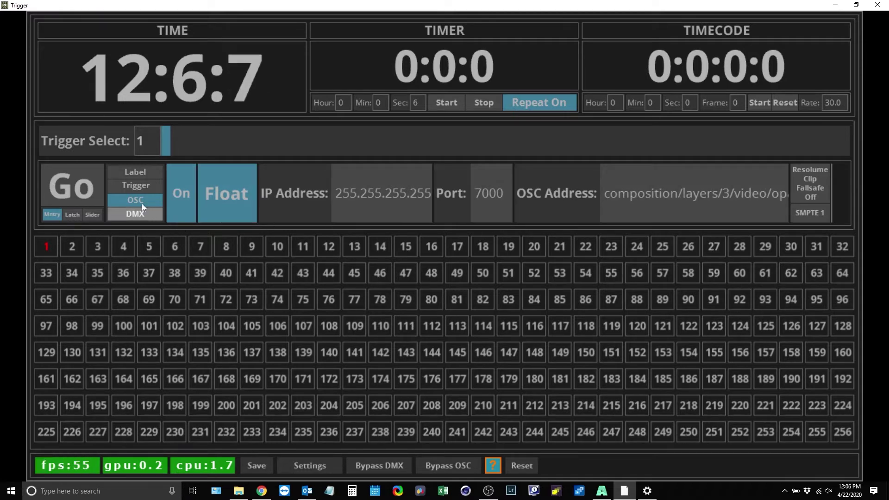
# Start the timer from trigger 1's trigger settings, check layer 3's opacity fader in Resolume Arena, and return to Trigger
pyautogui.click(139, 187)
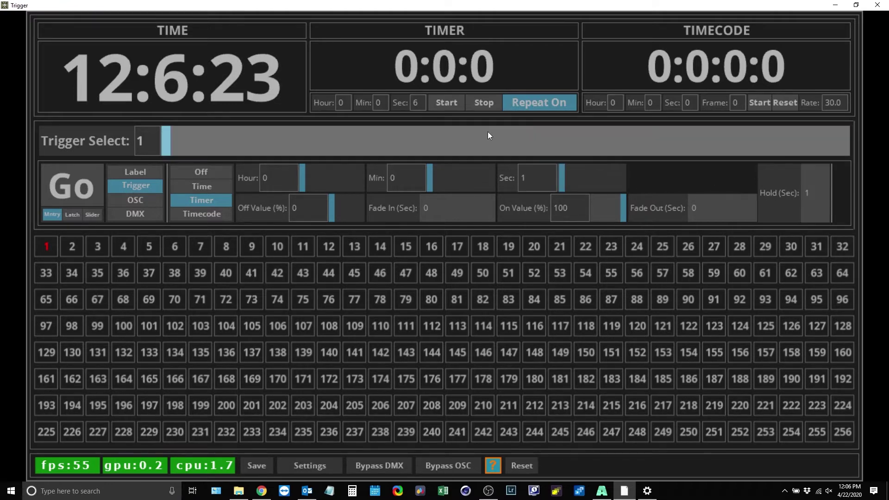
pyautogui.click(441, 104)
pyautogui.click(601, 490)
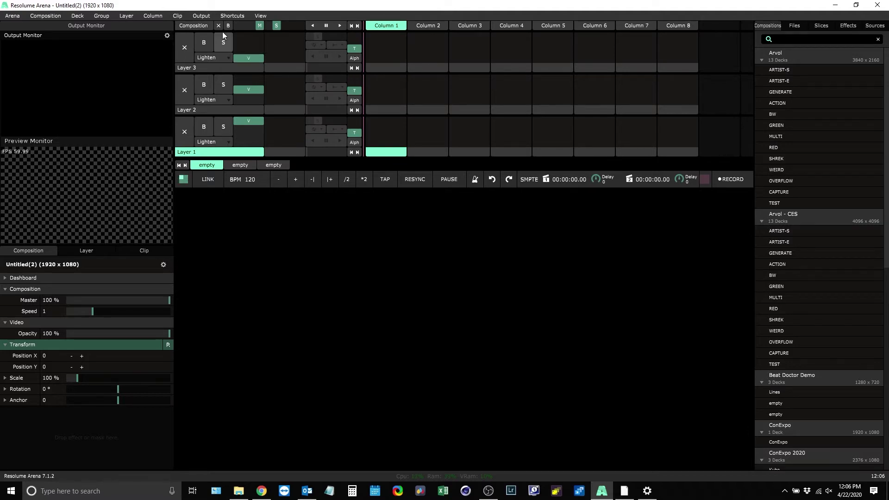
pyautogui.click(623, 491)
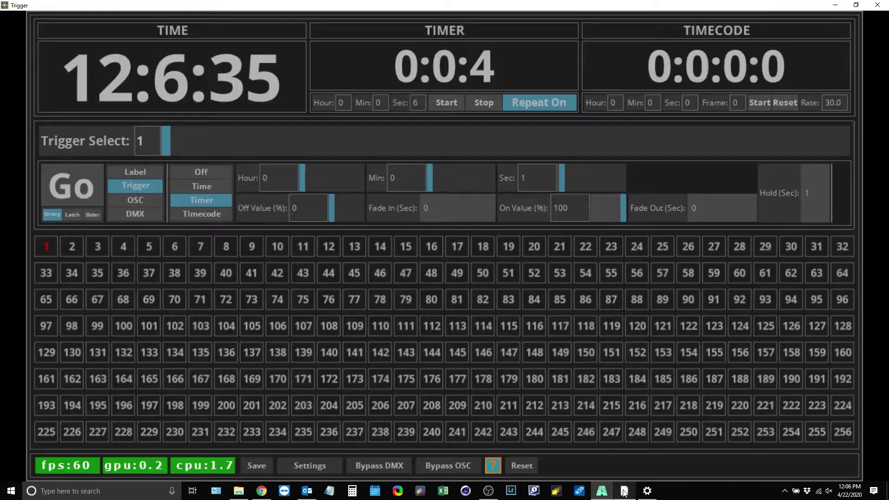
# Set trigger 1's fade-in to 1 second and its fade-out to 1 second
pyautogui.click(429, 216)
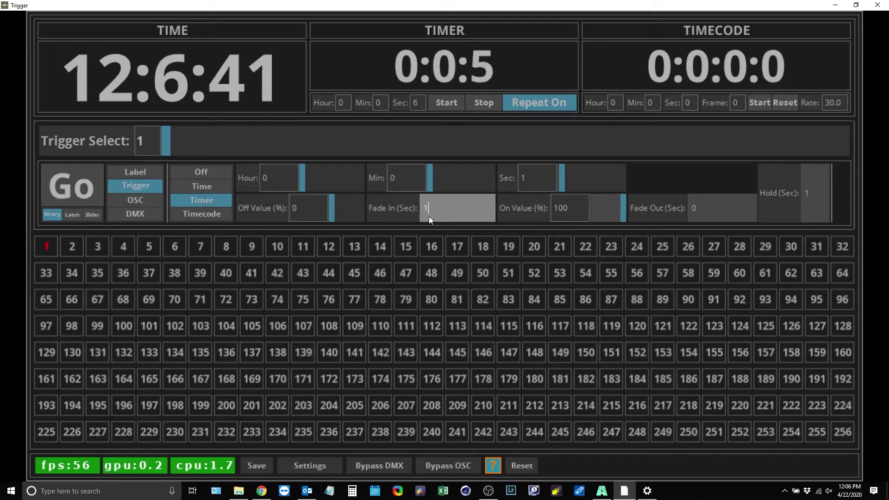
pyautogui.write('1')
pyautogui.press('Return')
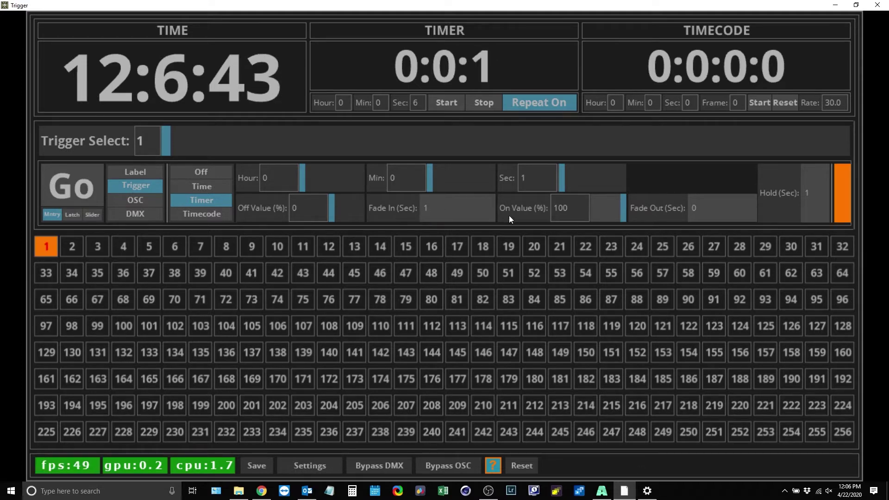
pyautogui.click(698, 211)
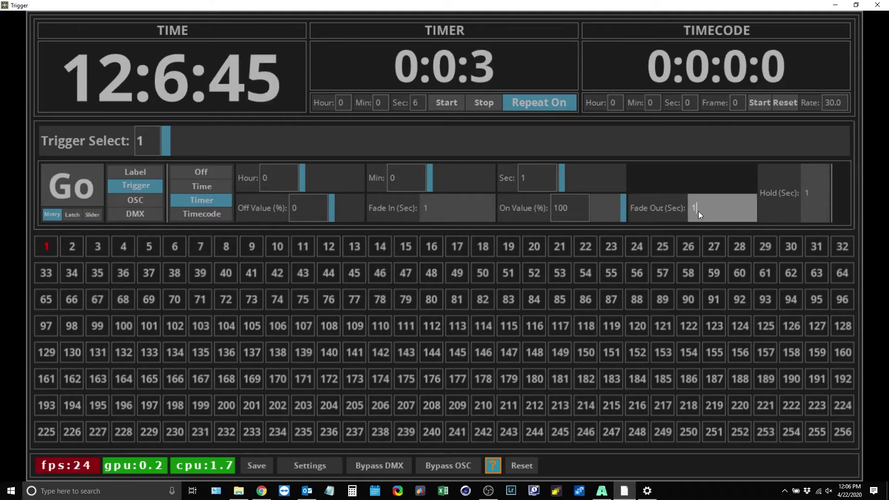
pyautogui.write('1')
pyautogui.press('Return')
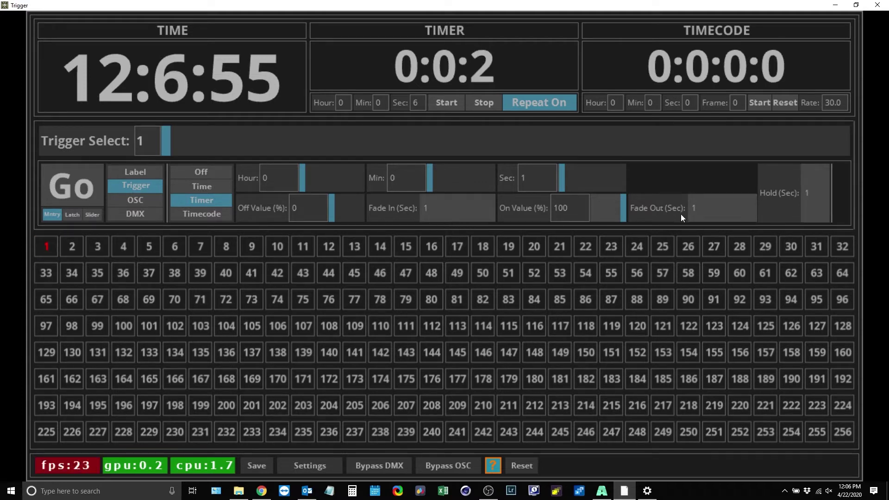
# Set trigger 1's hold time to 4 seconds
pyautogui.click(808, 195)
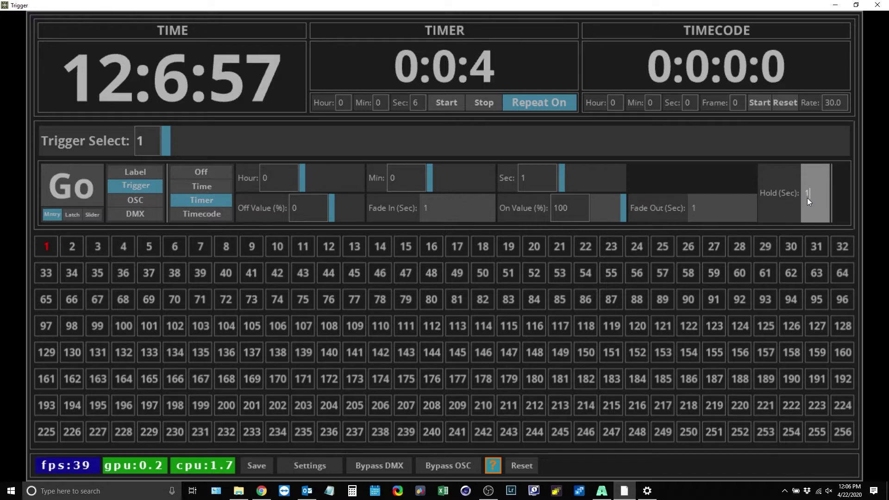
pyautogui.press('BackSpace')
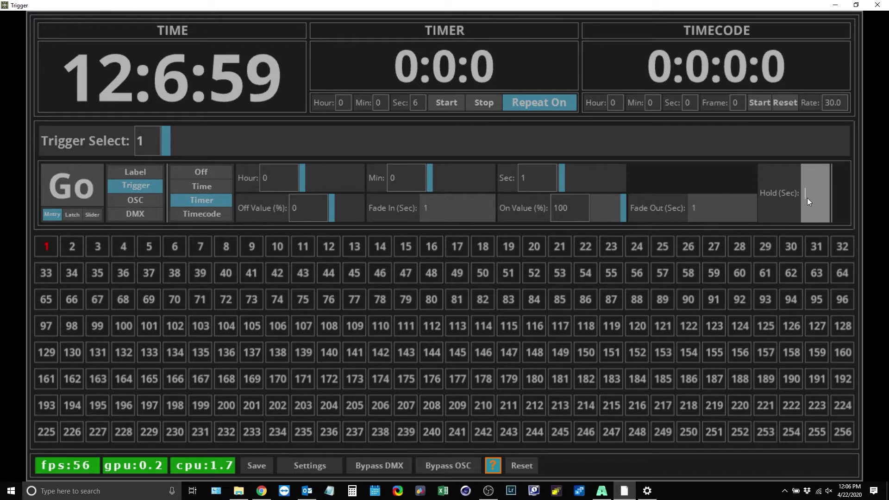
pyautogui.write('4')
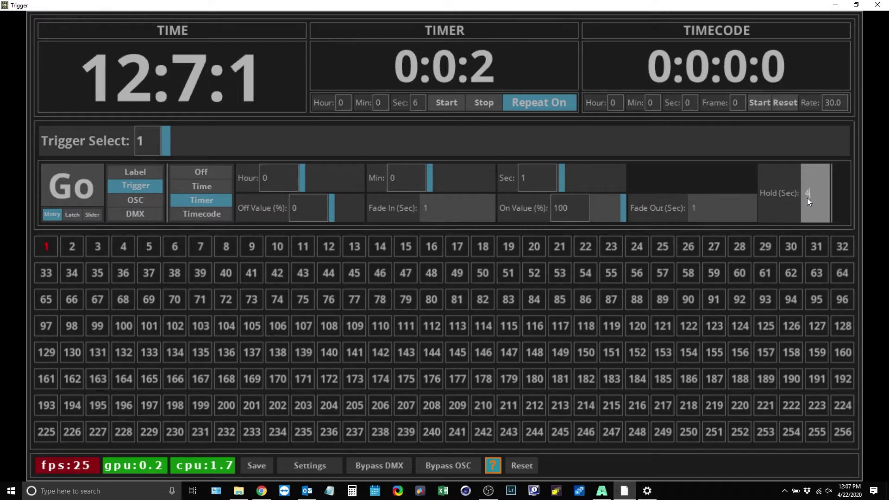
pyautogui.press('Return')
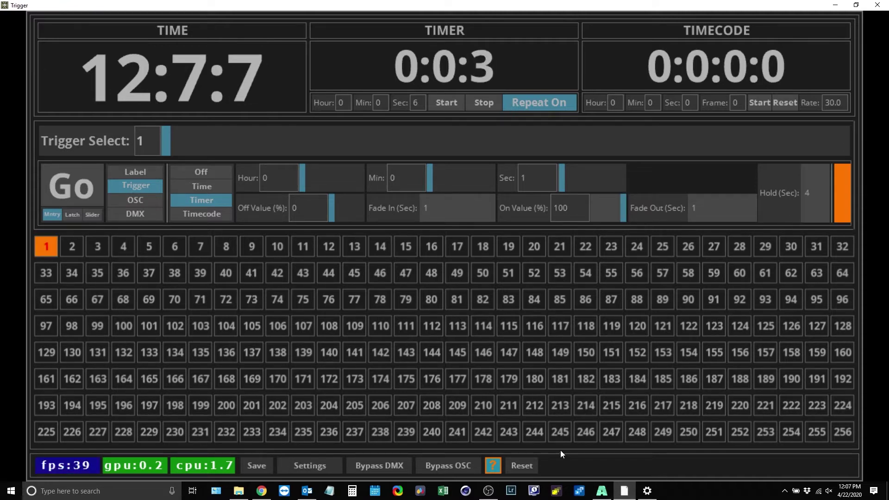
# Switch to Resolume Arena to watch how layer 3's opacity fader follows the trigger's fades and hold, then return to Trigger
pyautogui.click(602, 491)
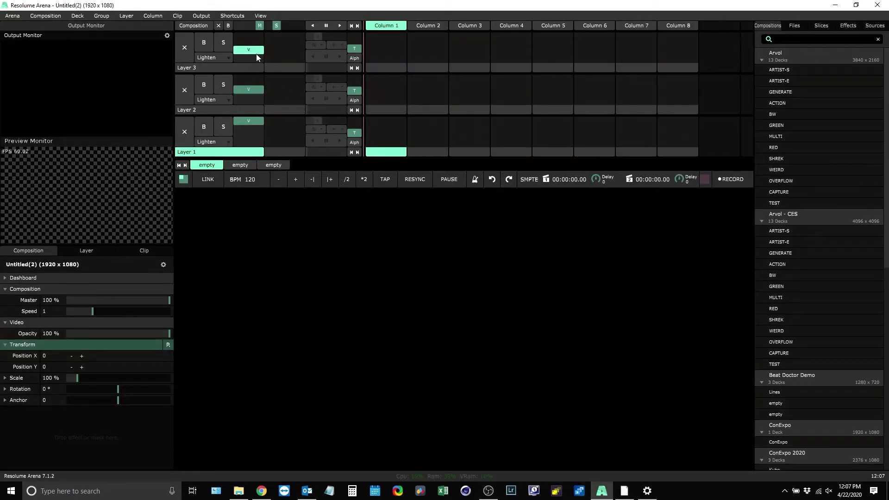
pyautogui.moveTo(256, 54); pyautogui.dragTo(254, 36)
pyautogui.click(258, 54)
pyautogui.click(262, 40)
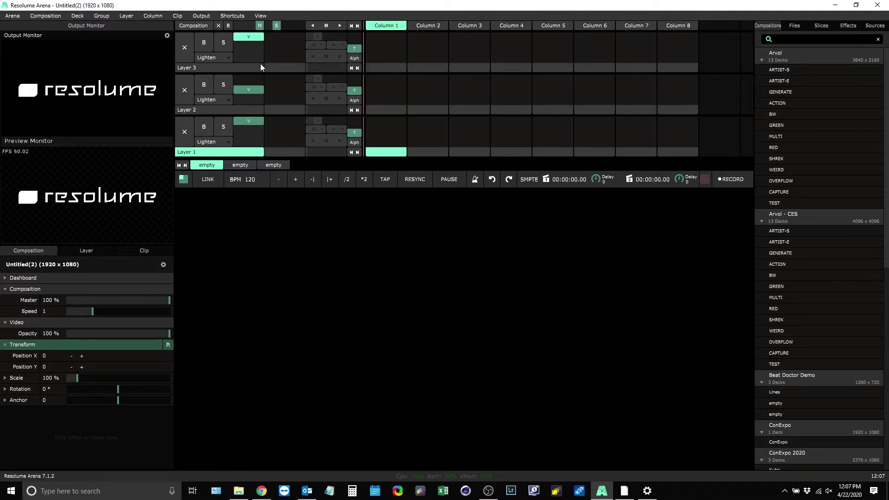
pyautogui.hotkey('alt', 'Tab')
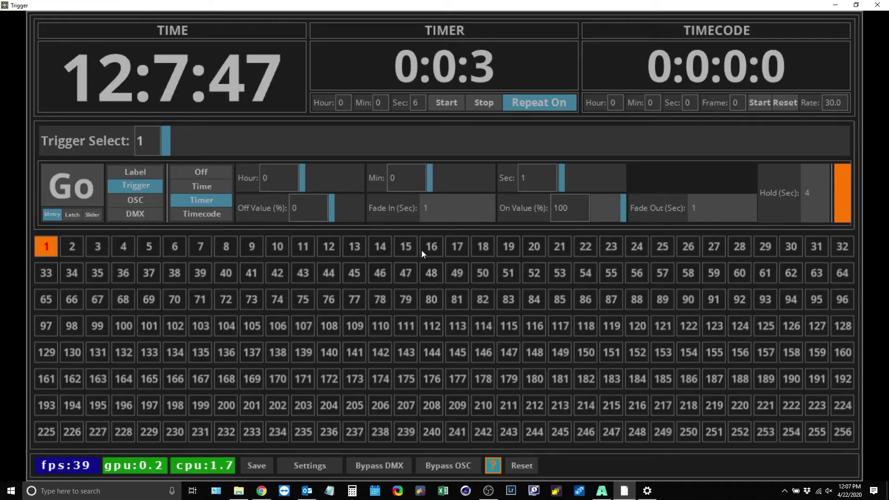
# Set trigger 1's fade-in and fade-out to 0 seconds and its hold time to 2 seconds
pyautogui.click(442, 200)
pyautogui.write('0')
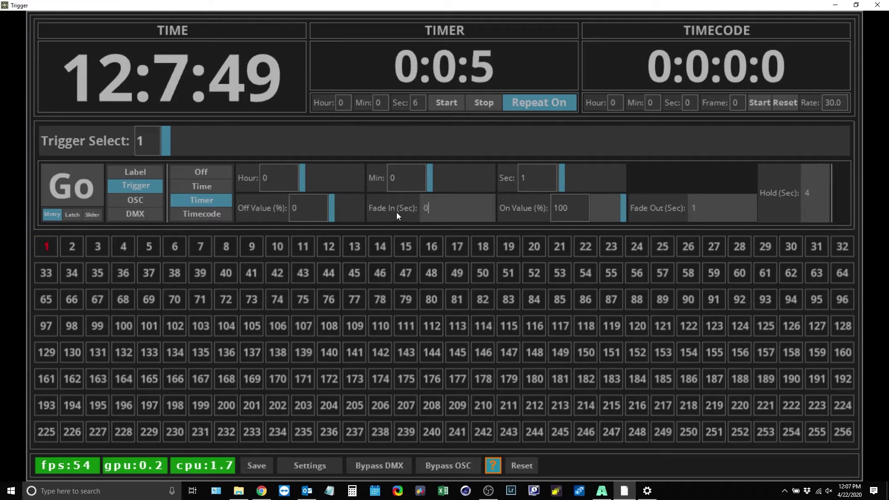
pyautogui.click(679, 210)
pyautogui.write('0')
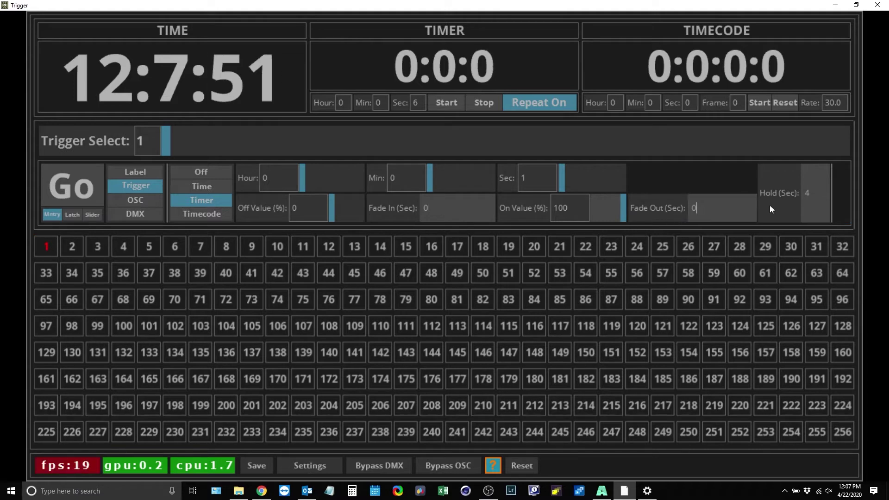
pyautogui.click(818, 197)
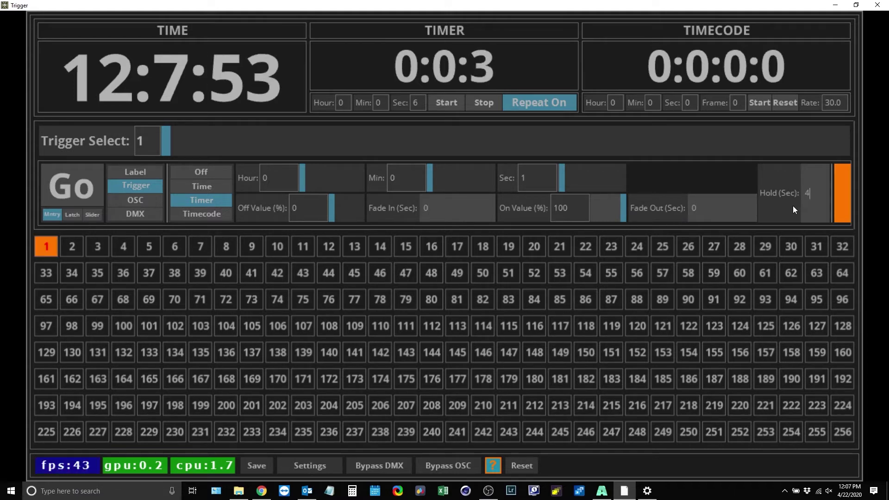
pyautogui.press('BackSpace')
pyautogui.write('2')
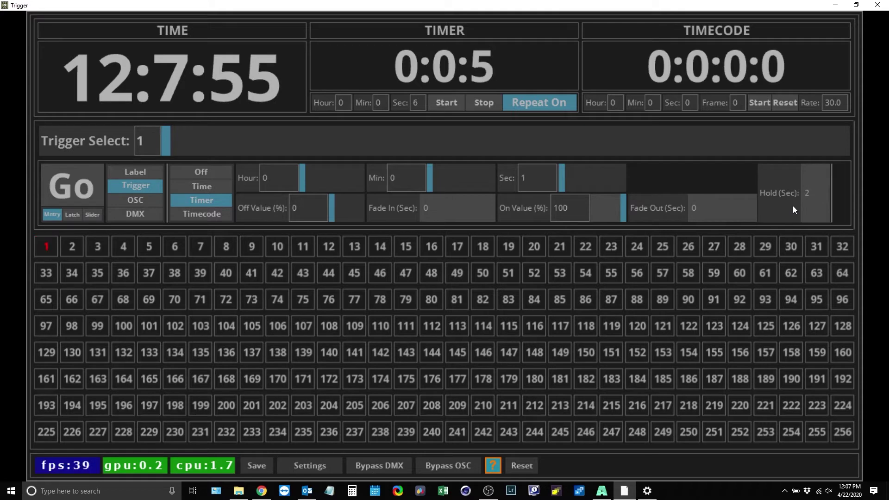
# Switch to Resolume Arena and load action american flag slow.mov from the Styles ACTION folder into layer 1, column 1
pyautogui.click(134, 198)
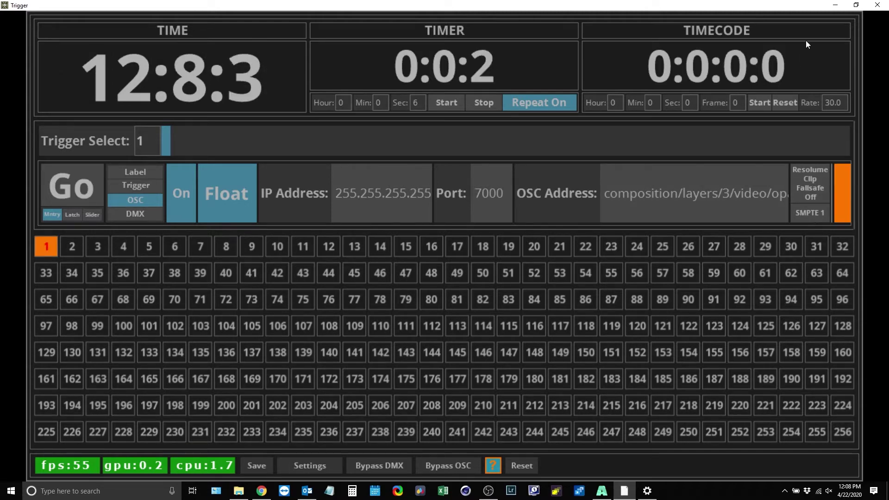
pyautogui.click(601, 492)
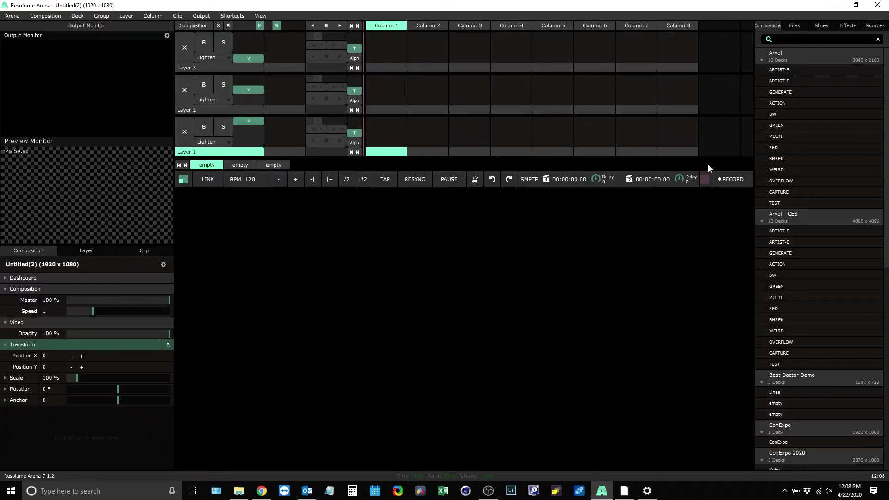
pyautogui.click(794, 26)
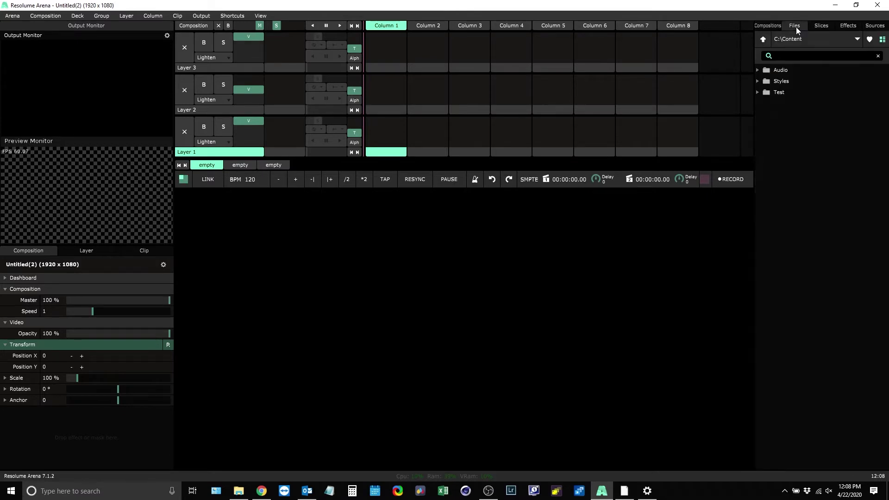
pyautogui.click(757, 82)
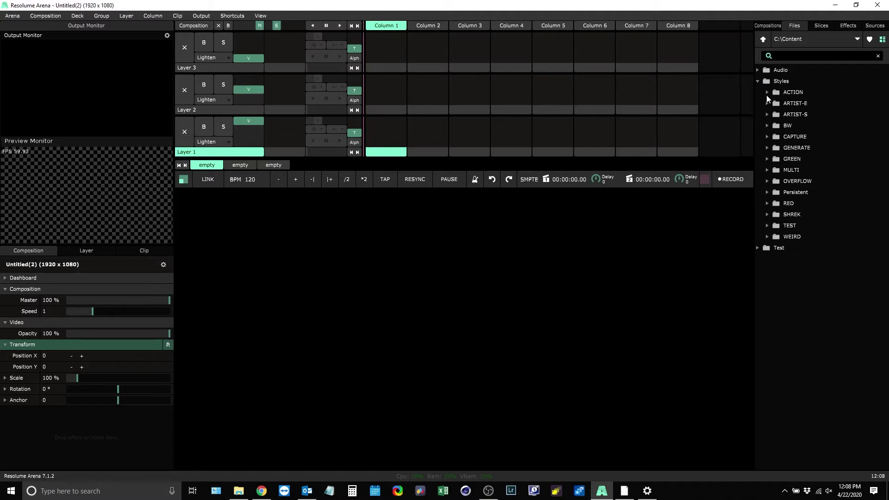
pyautogui.click(767, 93)
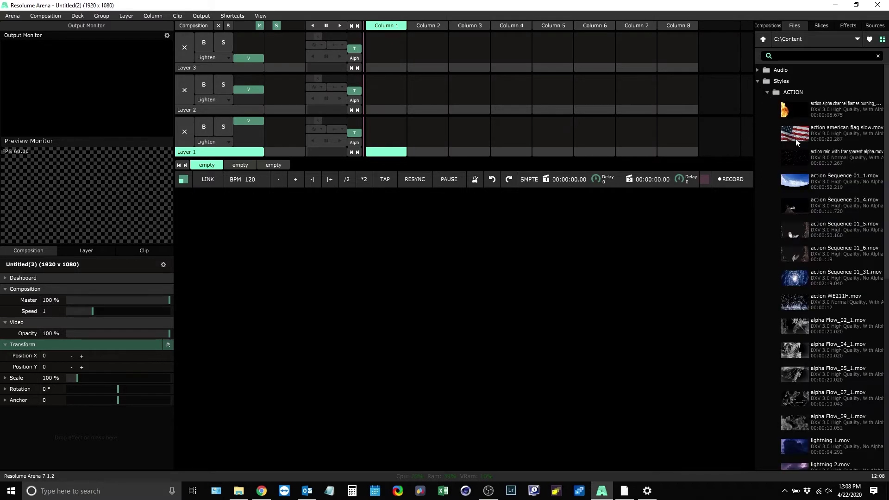
pyautogui.moveTo(796, 141); pyautogui.dragTo(386, 135)
pyautogui.click(874, 25)
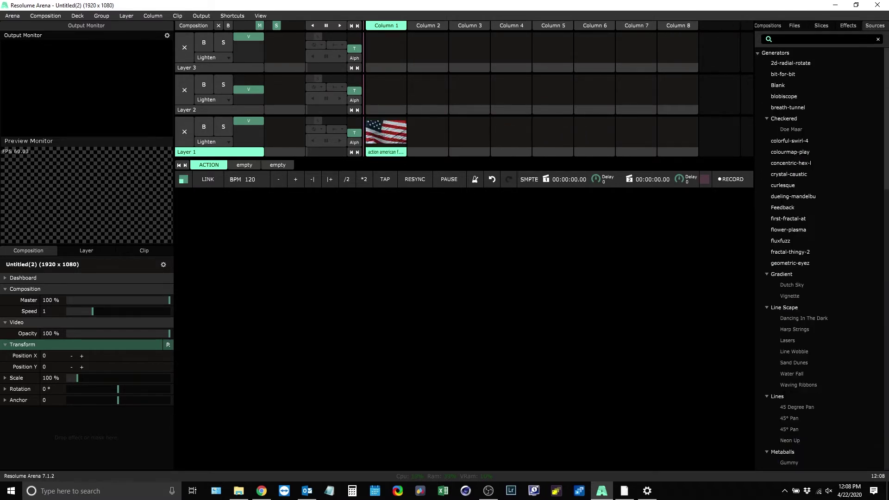
# Play the flag clip and preview it to check the output, then clear layer 1
pyautogui.click(386, 133)
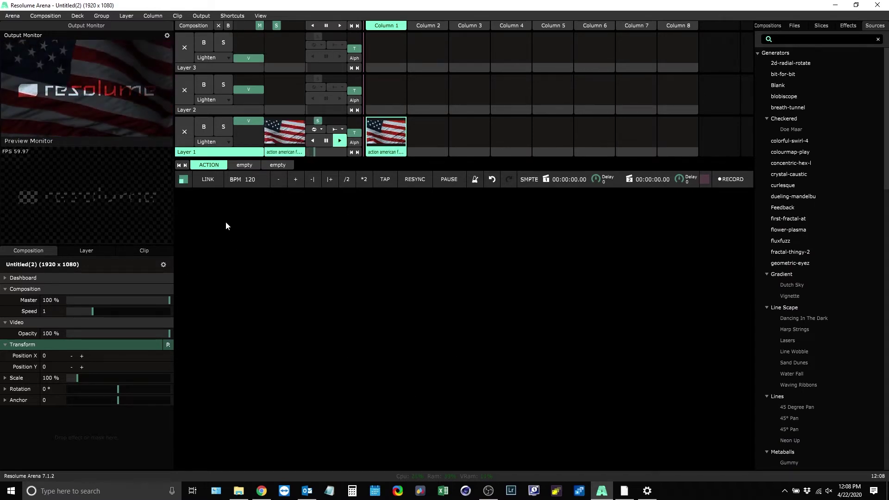
pyautogui.click(383, 155)
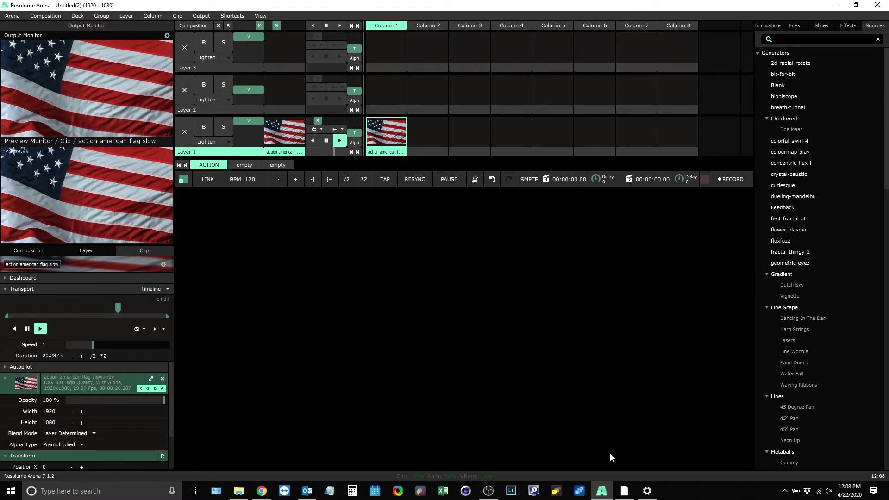
pyautogui.click(624, 491)
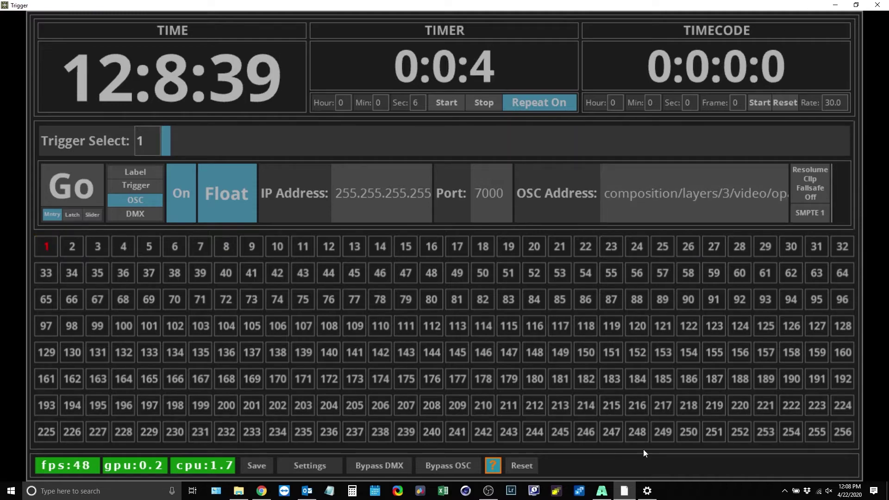
pyautogui.click(602, 491)
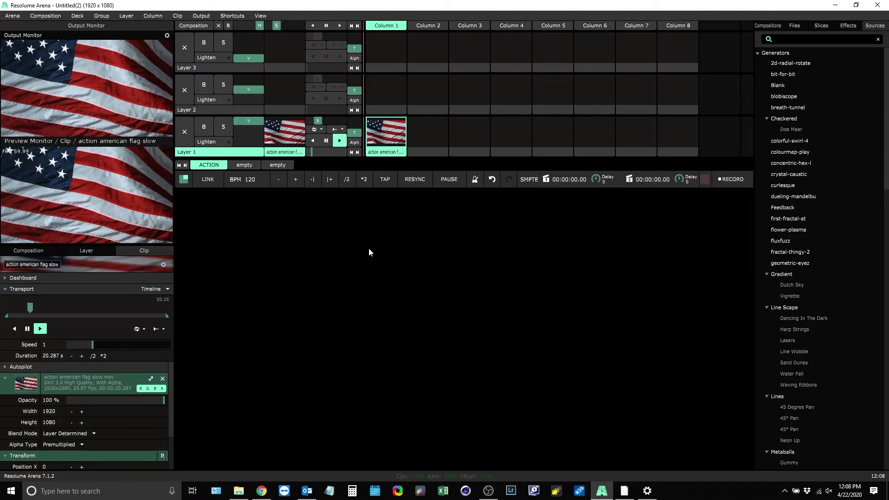
pyautogui.click(183, 137)
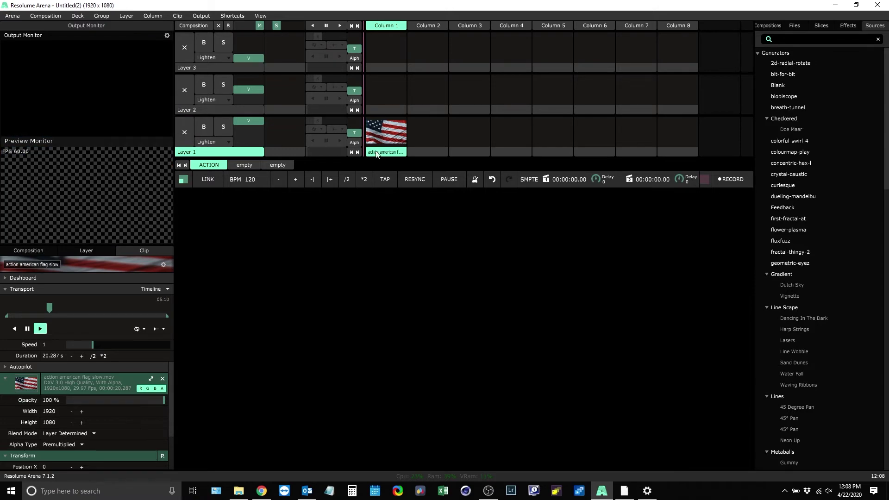
# Copy the layer 1 flag clip's OSC input address, /composition/layers/1/clips/1/connect, and leave OSC shortcut editing
pyautogui.hotkey('ctrl', 'shift', 'o')
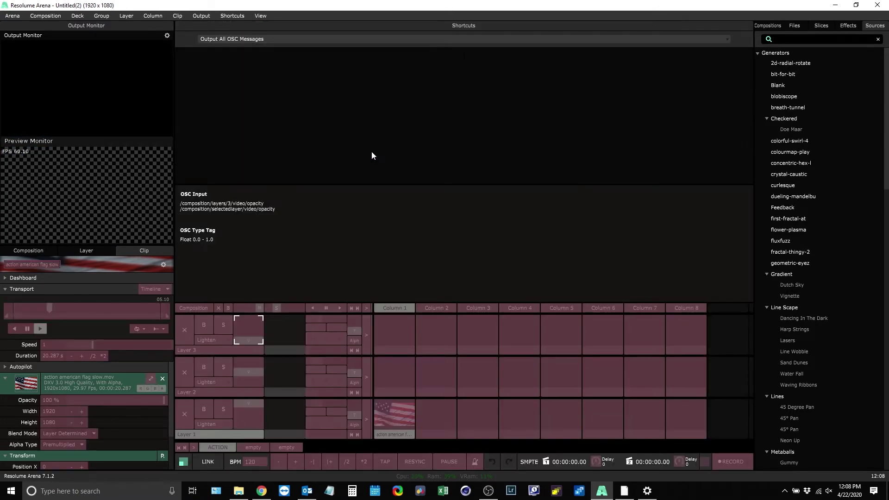
pyautogui.hotkey('ctrl', 'shift', 'o')
pyautogui.click(232, 16)
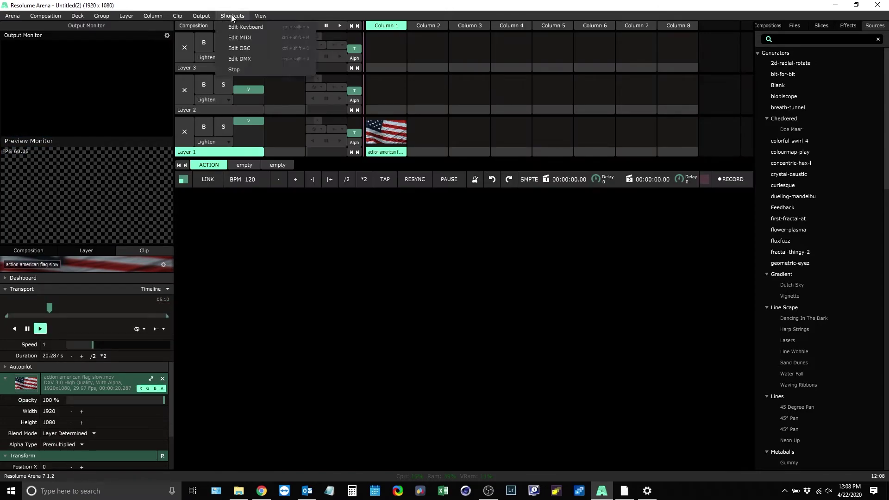
pyautogui.click(245, 49)
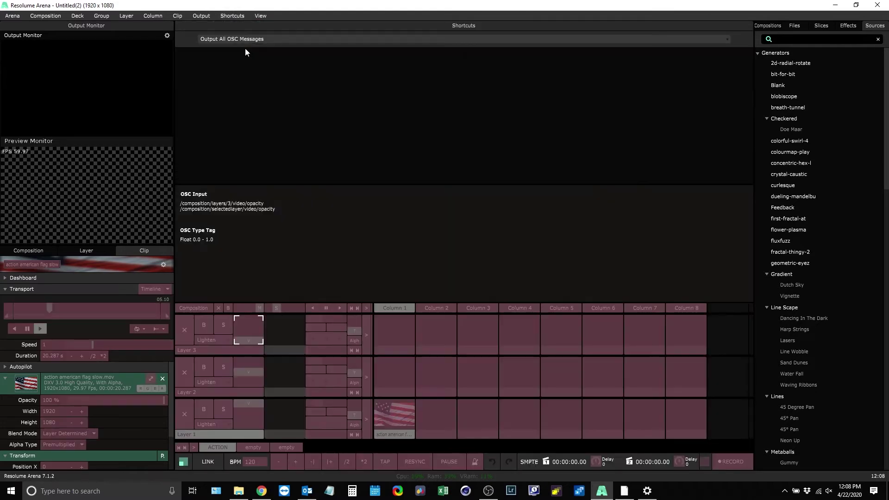
pyautogui.click(394, 410)
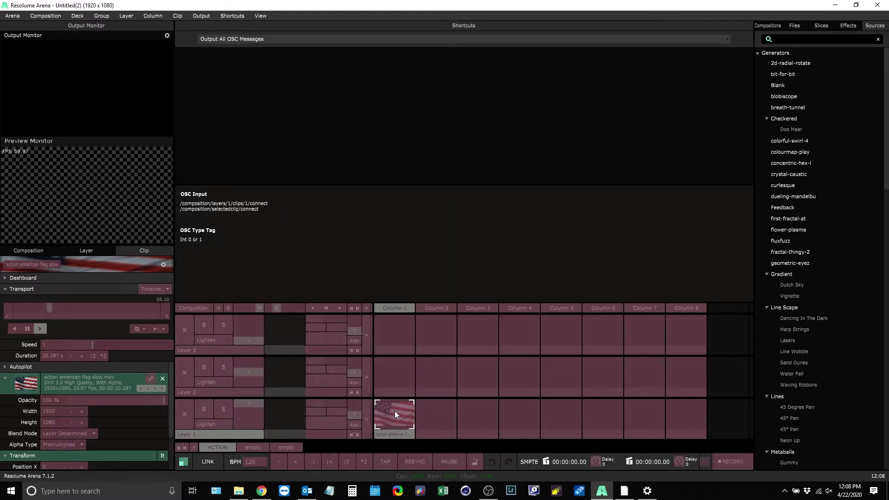
pyautogui.doubleClick(259, 203)
pyautogui.moveTo(268, 203); pyautogui.dragTo(181, 204)
pyautogui.hotkey('ctrl', 'c')
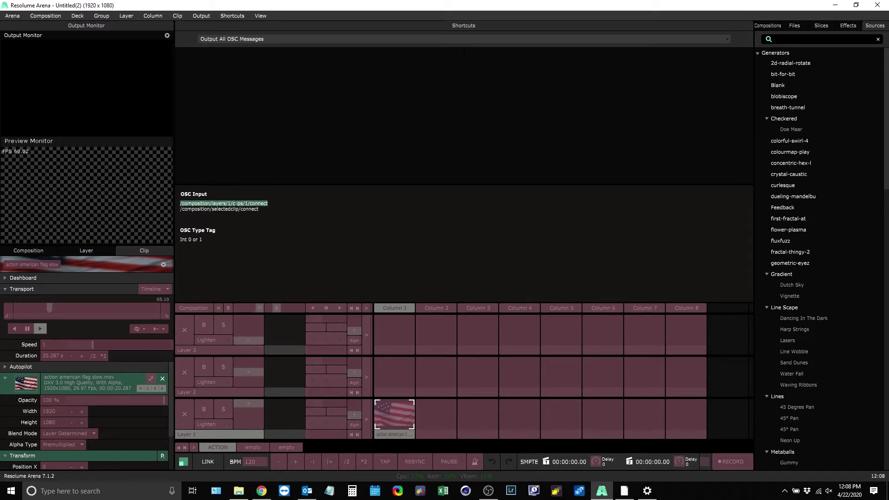
pyautogui.press('Escape')
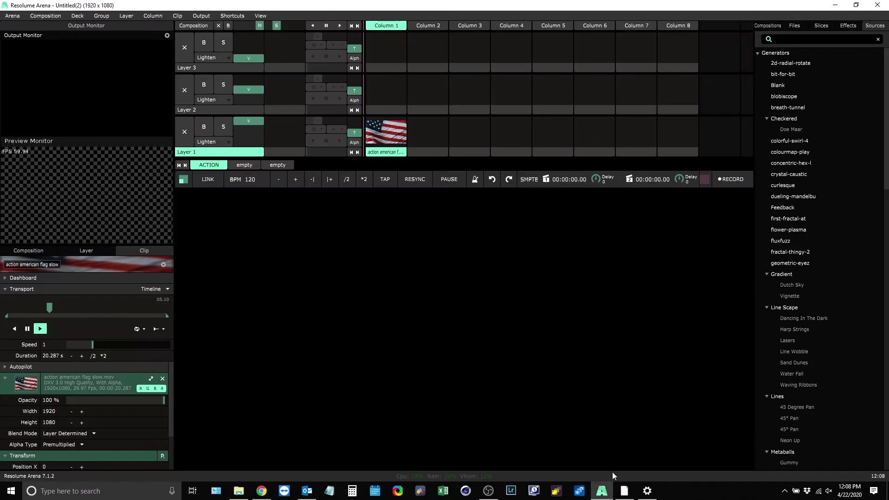
# Switch to Trigger, replace trigger 1's OSC address with composition/layers/1/clips/1/connect, and stop the timer
pyautogui.click(628, 496)
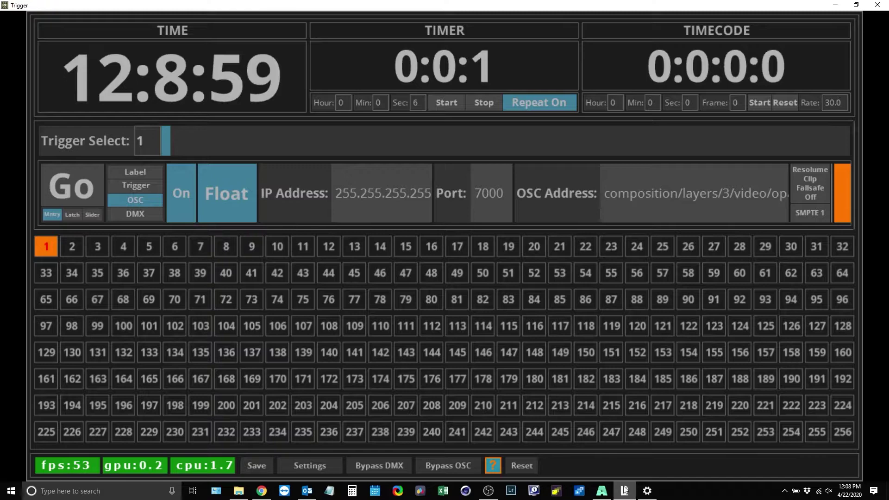
pyautogui.click(722, 193)
pyautogui.press('BackSpace')
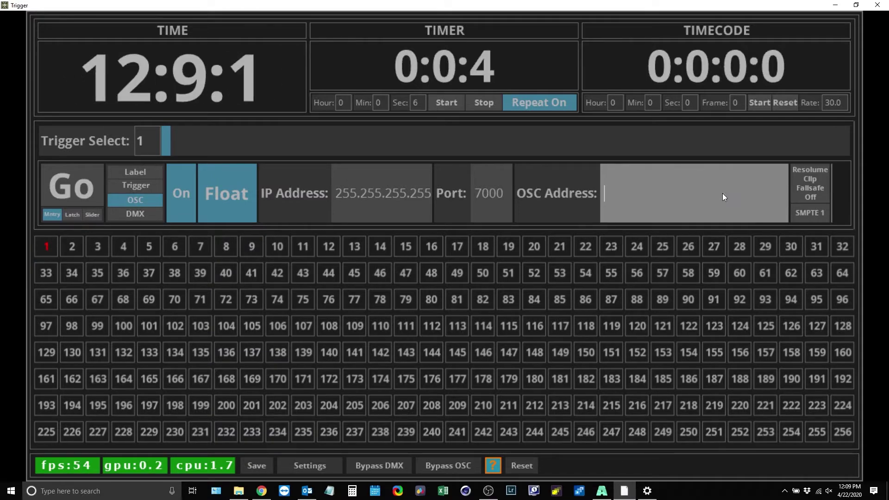
pyautogui.hotkey('ctrl', 'v')
pyautogui.press('Return')
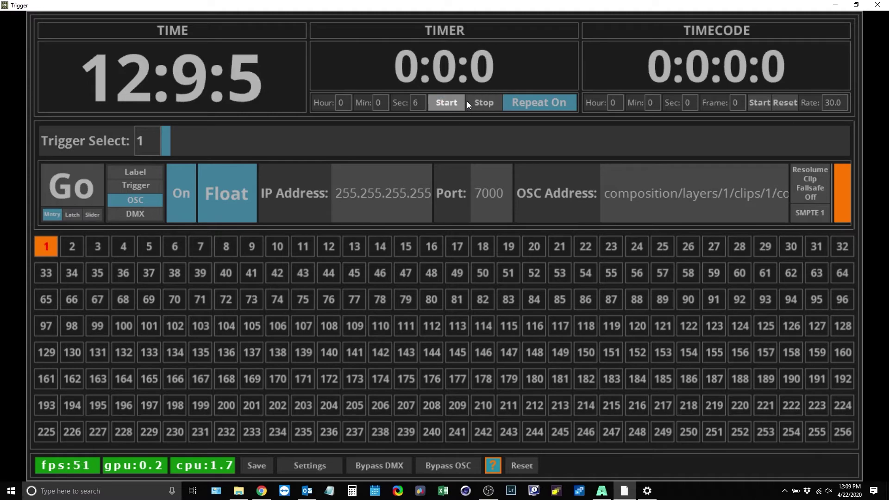
pyautogui.click(479, 101)
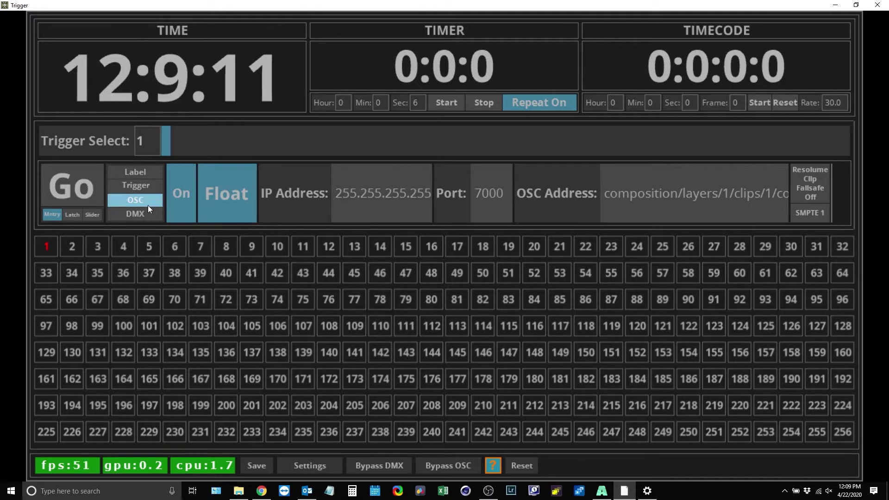
# Set trigger 1's hold time to 1 second and make it fire by timecode
pyautogui.click(148, 187)
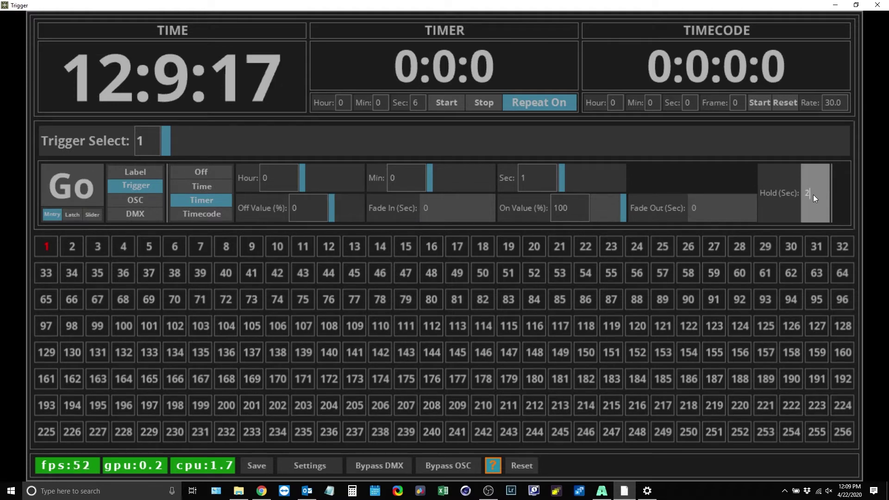
pyautogui.press('BackSpace')
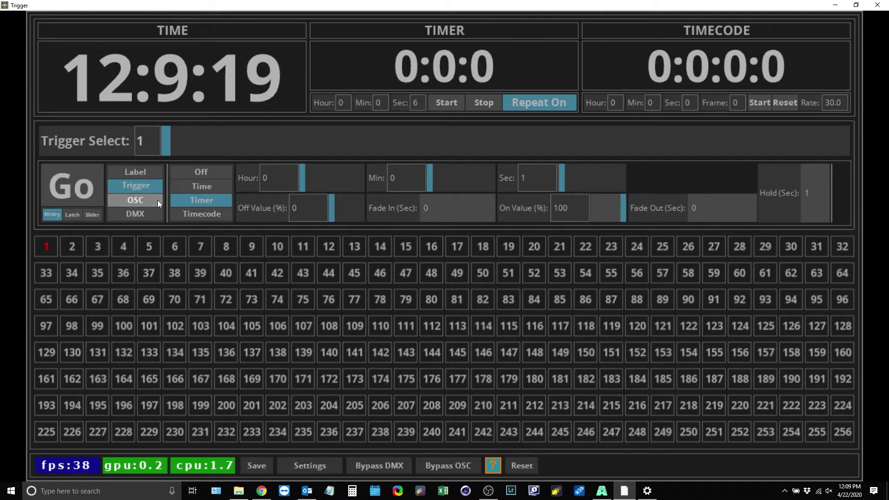
pyautogui.click(202, 214)
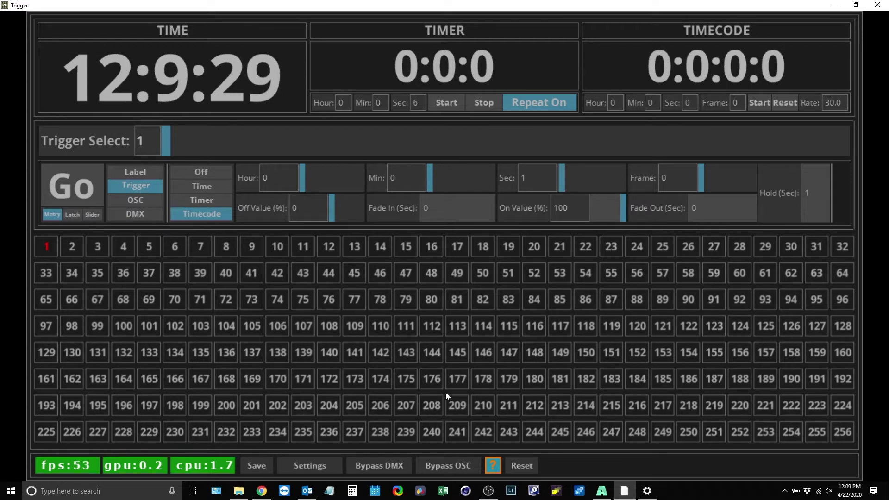
# Check trigger 1's entry in the OSC viewer and change its label to "Flag trigger"
pyautogui.click(312, 466)
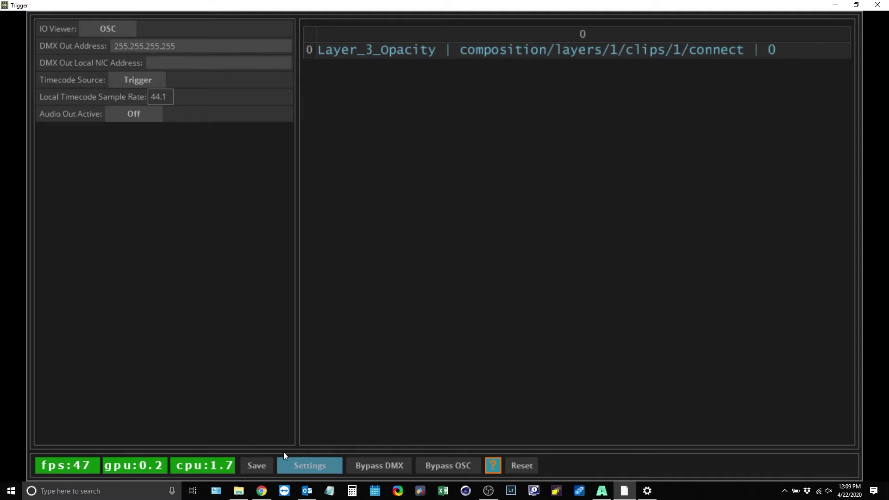
pyautogui.click(298, 465)
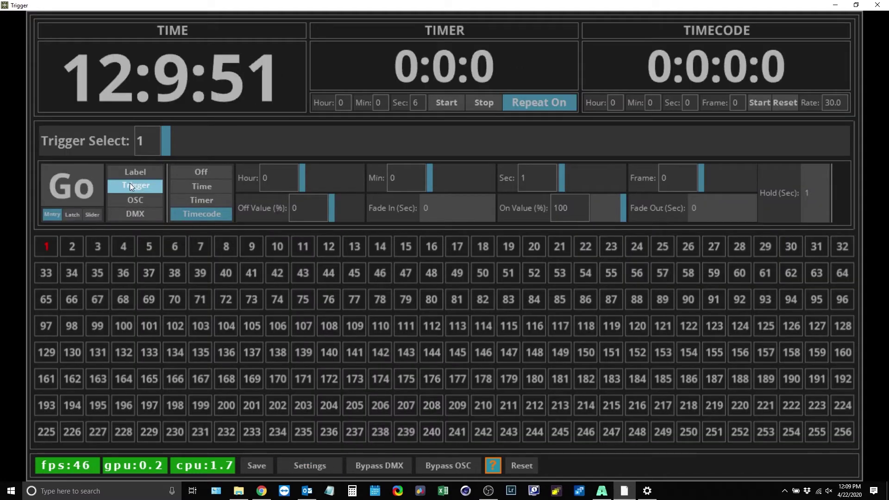
pyautogui.click(134, 171)
pyautogui.moveTo(662, 194); pyautogui.dragTo(185, 185)
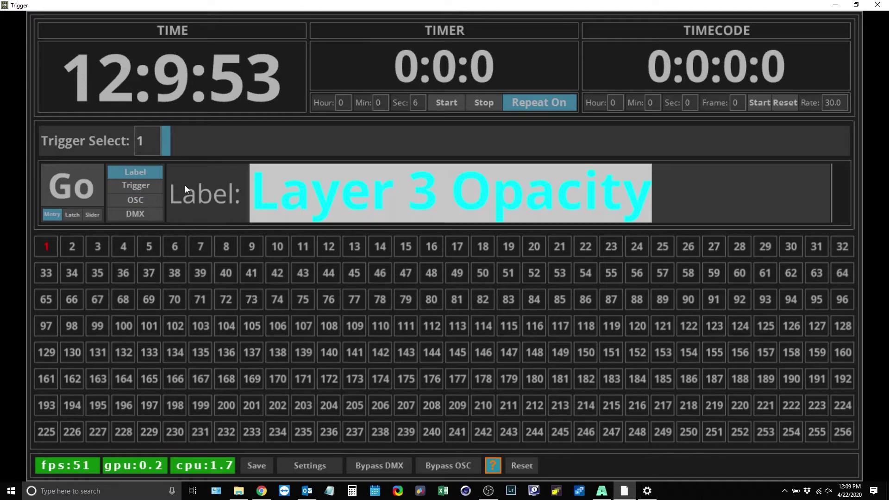
pyautogui.write('Fla')
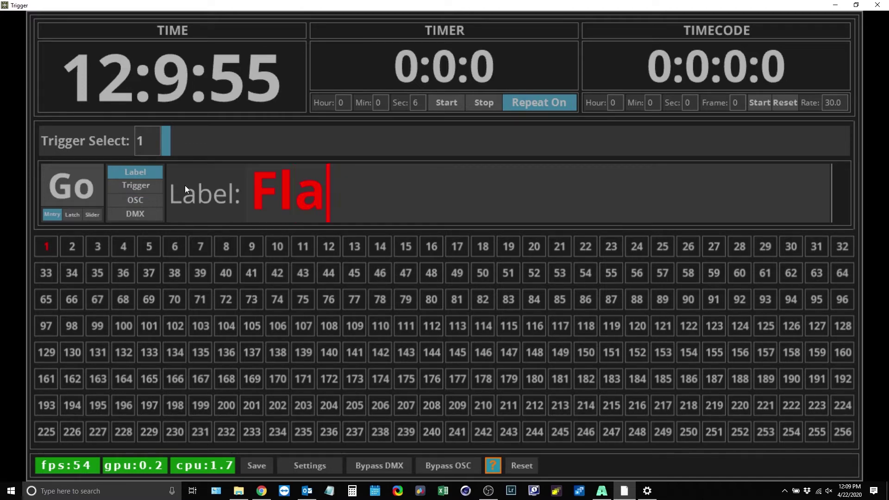
pyautogui.write('gg trigger')
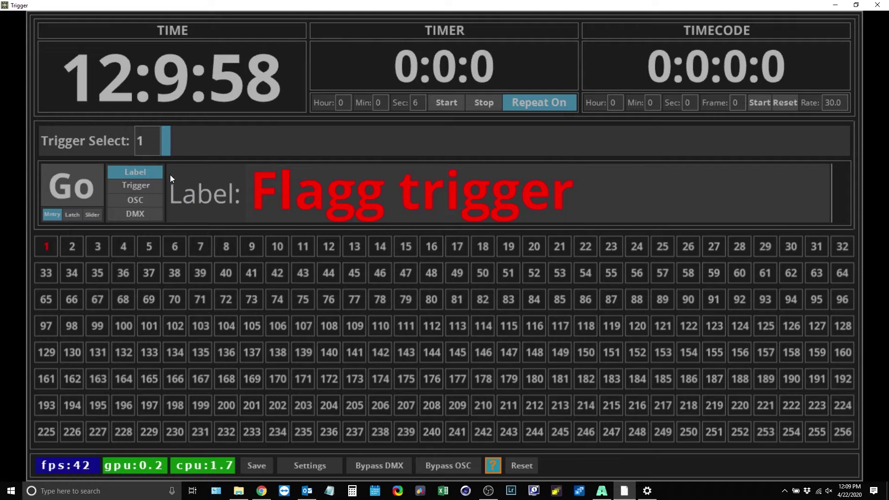
pyautogui.click(360, 202)
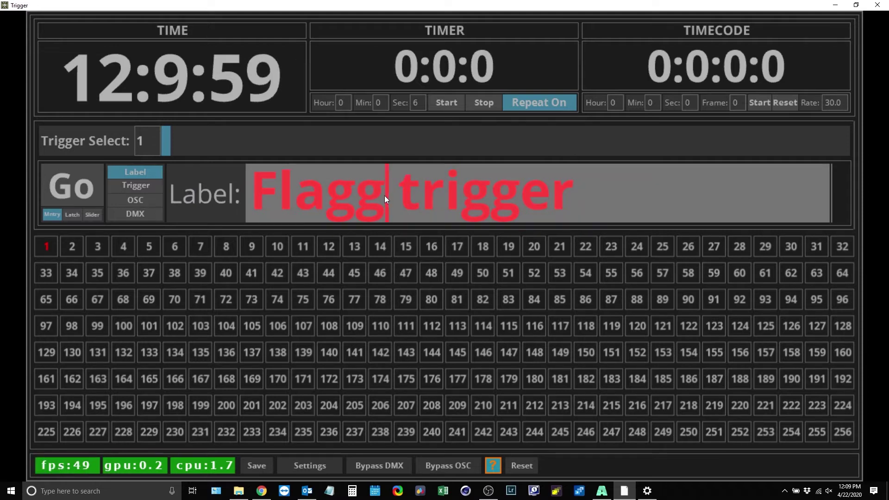
pyautogui.press('BackSpace')
pyautogui.press('Return')
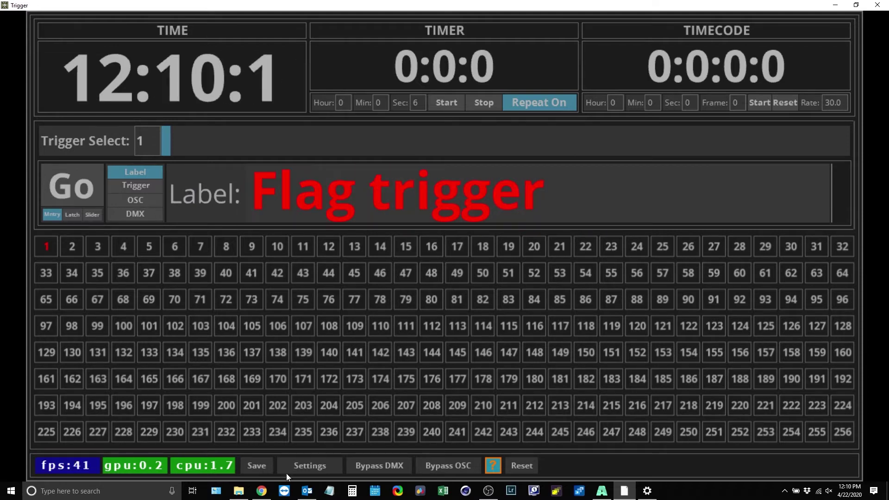
# Inspect the OSC and DMX outputs in the IO viewer and set the timecode source to External
pyautogui.click(310, 467)
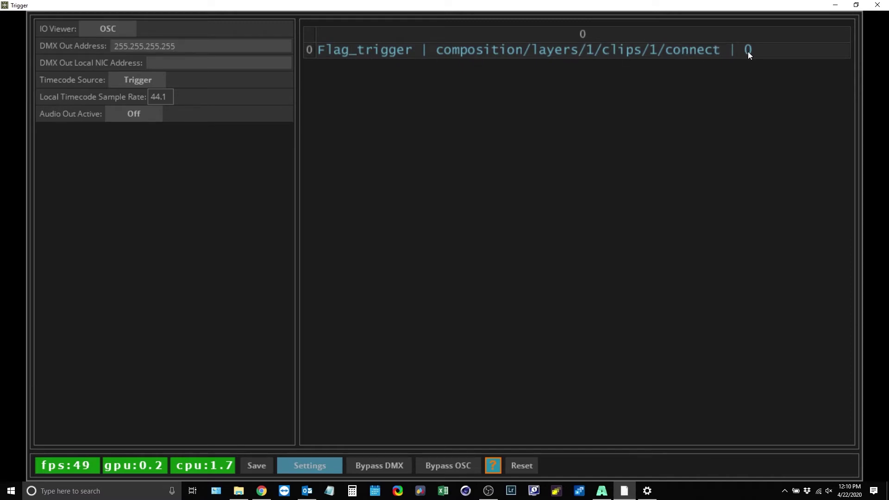
pyautogui.click(105, 30)
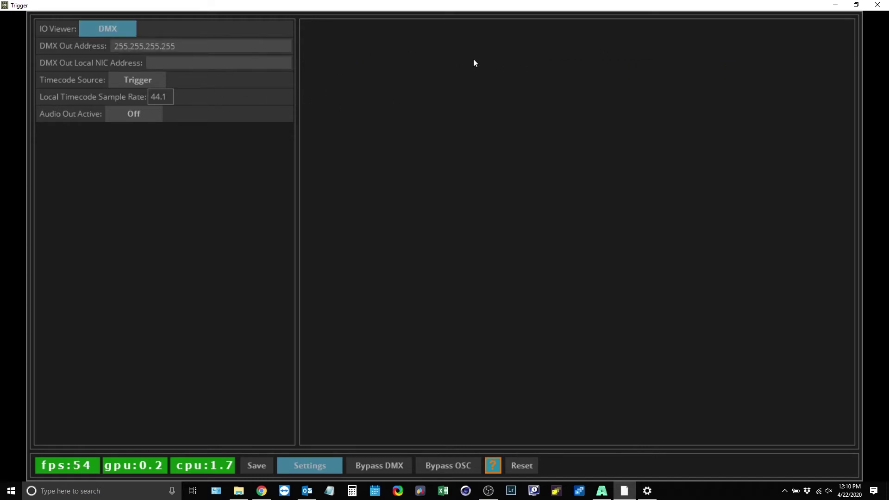
pyautogui.click(118, 31)
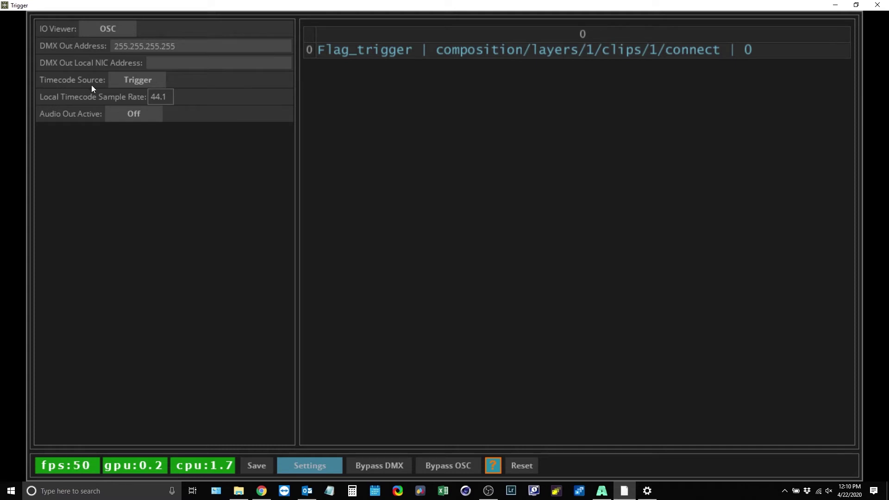
pyautogui.click(130, 78)
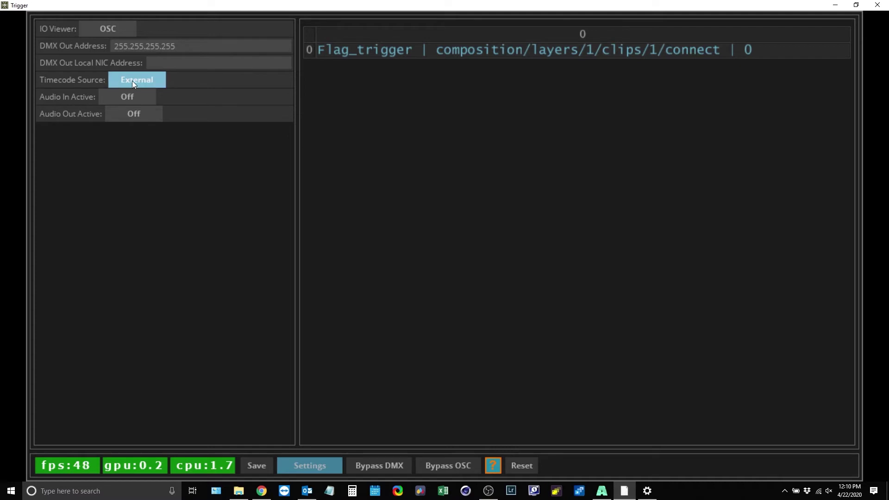
# Turn on audio input for the External timecode source and inspect its driver and device options
pyautogui.click(131, 81)
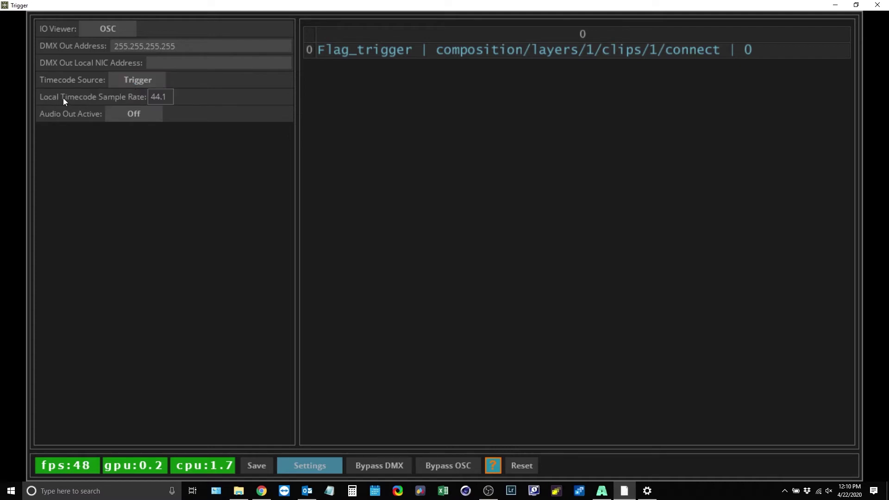
pyautogui.click(131, 81)
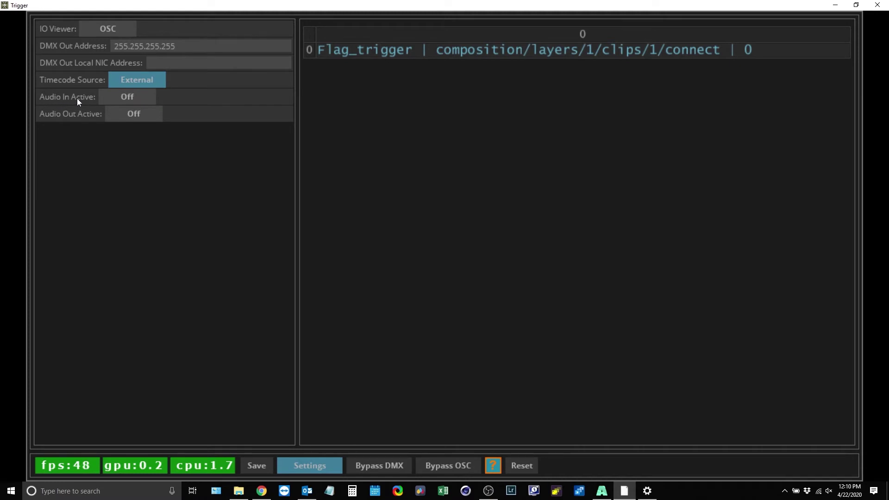
pyautogui.click(119, 99)
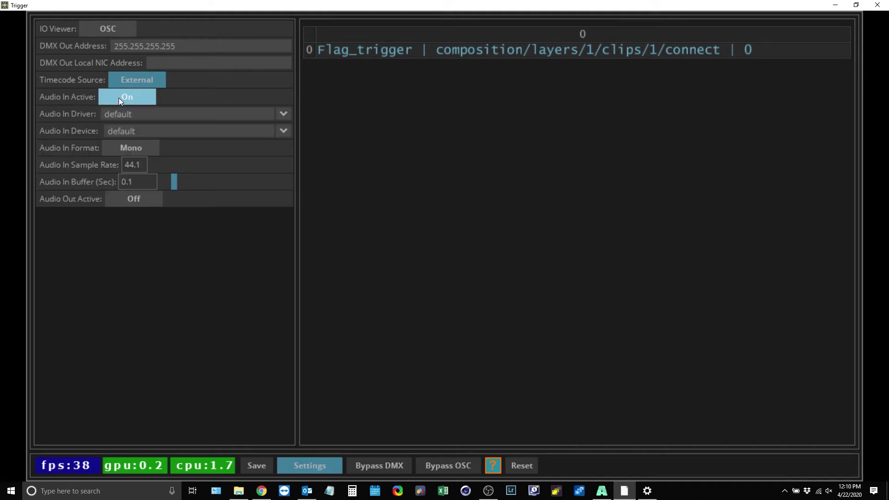
pyautogui.click(282, 112)
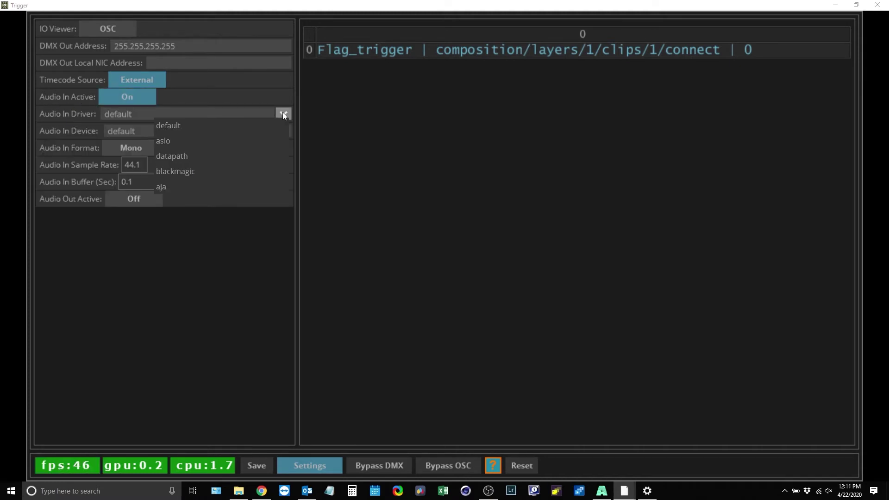
pyautogui.click(283, 131)
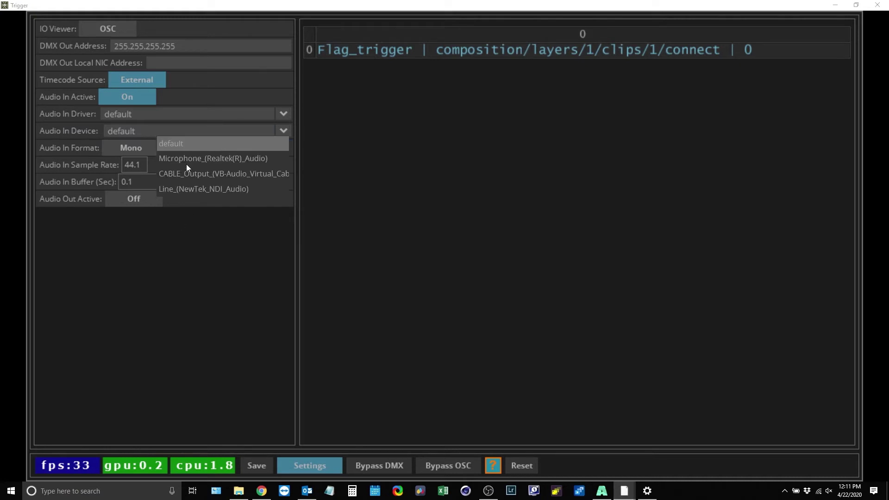
# Try the Stereo audio input format panned Right, restore Mono and turn audio input off
pyautogui.click(124, 147)
pyautogui.click(127, 166)
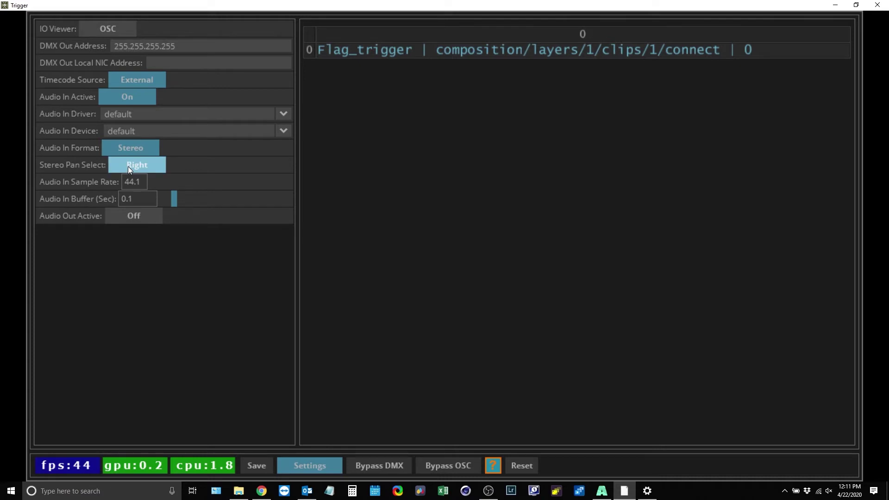
pyautogui.click(130, 147)
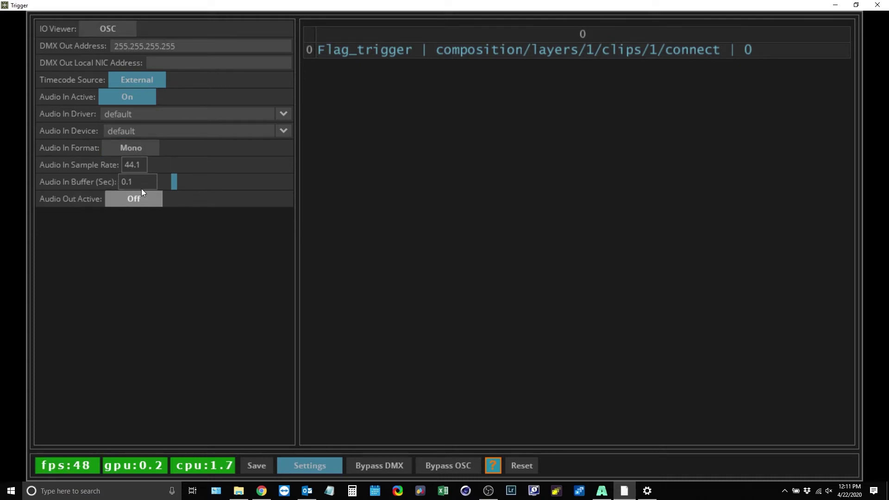
pyautogui.click(118, 100)
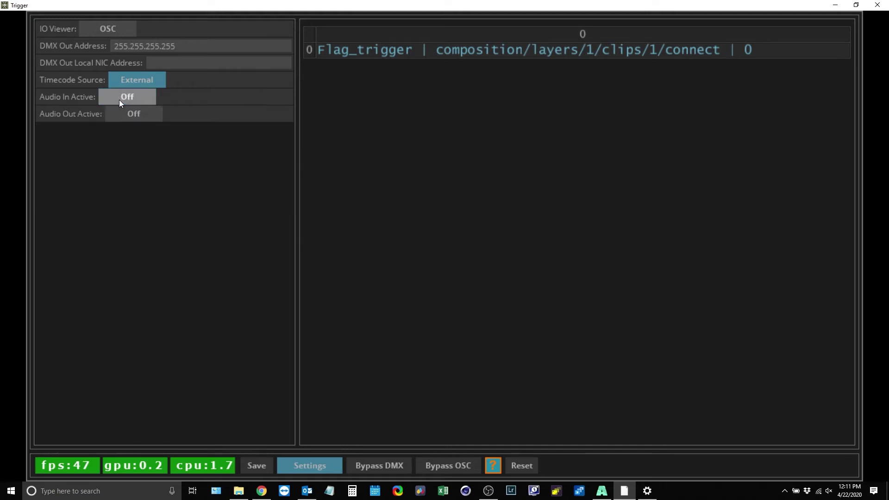
# Set the timecode source to Trigger, turn on audio output and close the settings
pyautogui.click(126, 82)
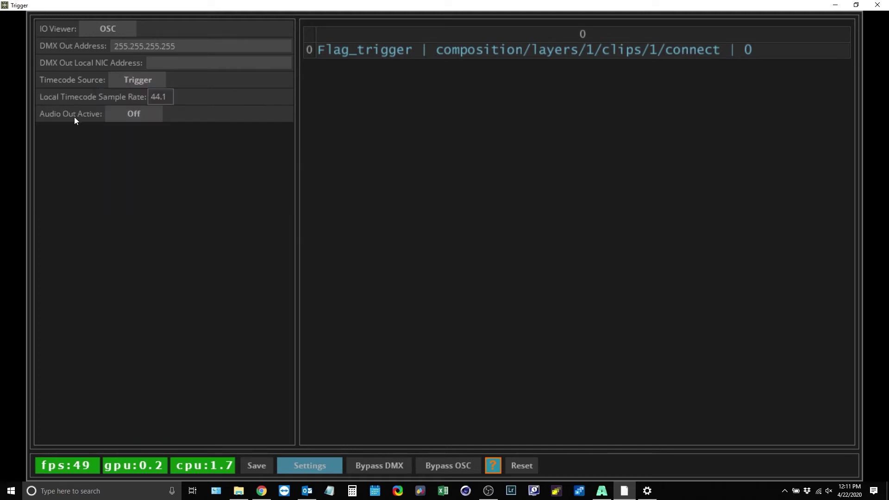
pyautogui.click(120, 115)
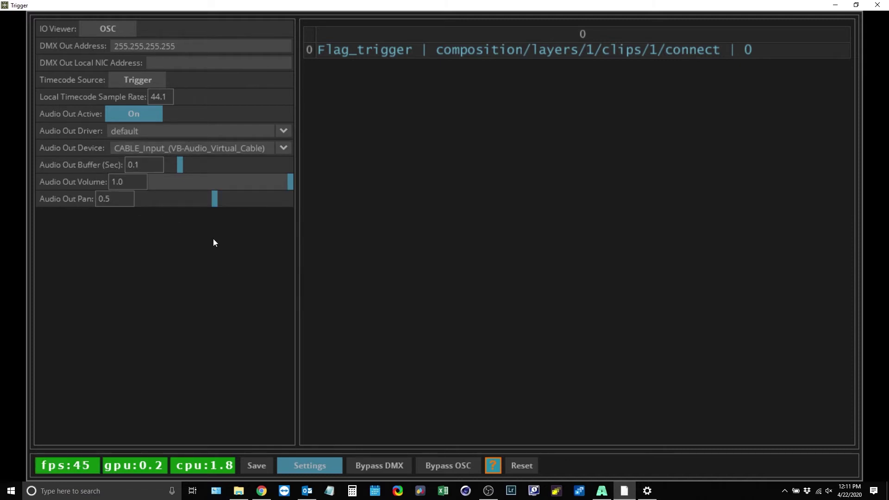
pyautogui.click(306, 467)
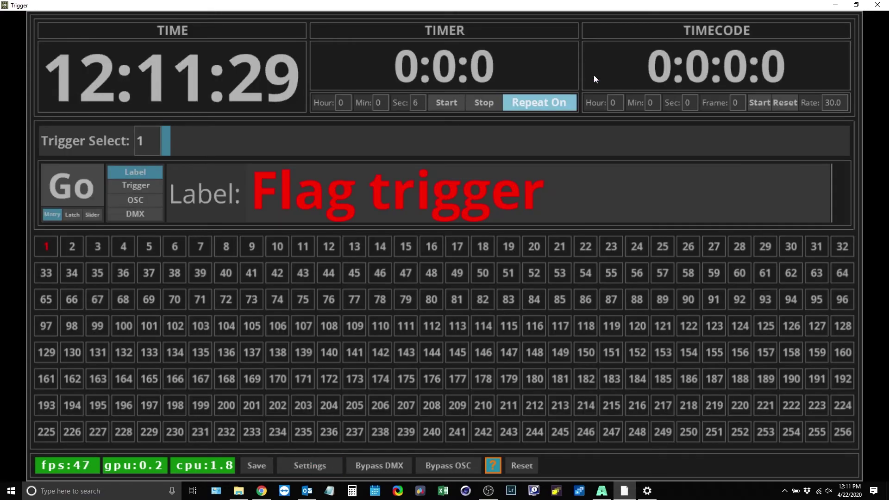
# Switch to Resolume Arena and check the audio input device and SMPTE timecode settings in the audio preferences
pyautogui.click(602, 490)
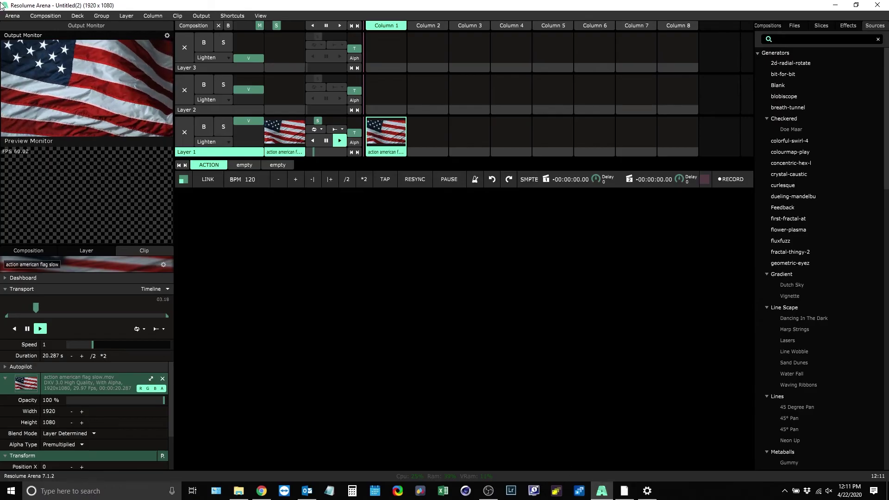
pyautogui.click(12, 16)
pyautogui.click(24, 27)
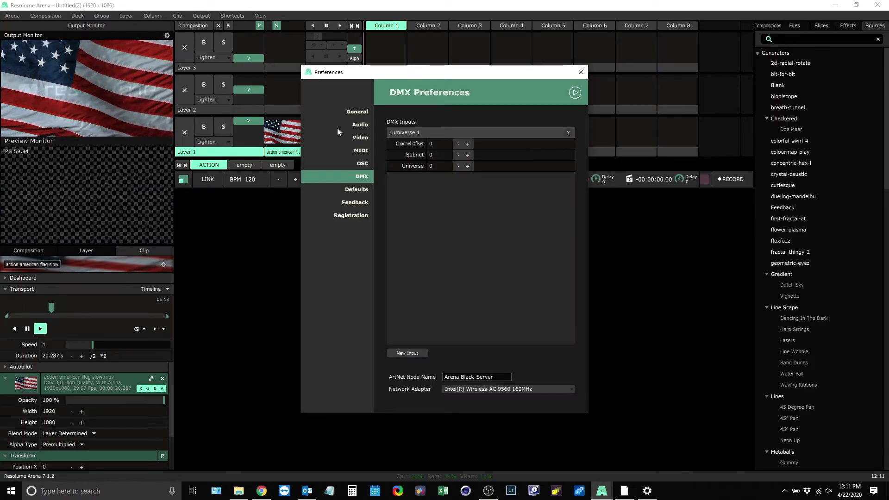
pyautogui.click(363, 137)
pyautogui.click(359, 126)
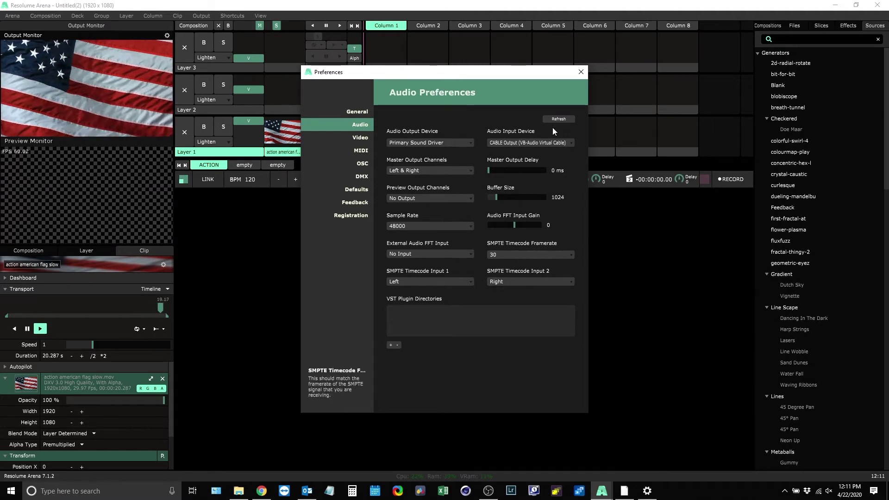
pyautogui.click(580, 73)
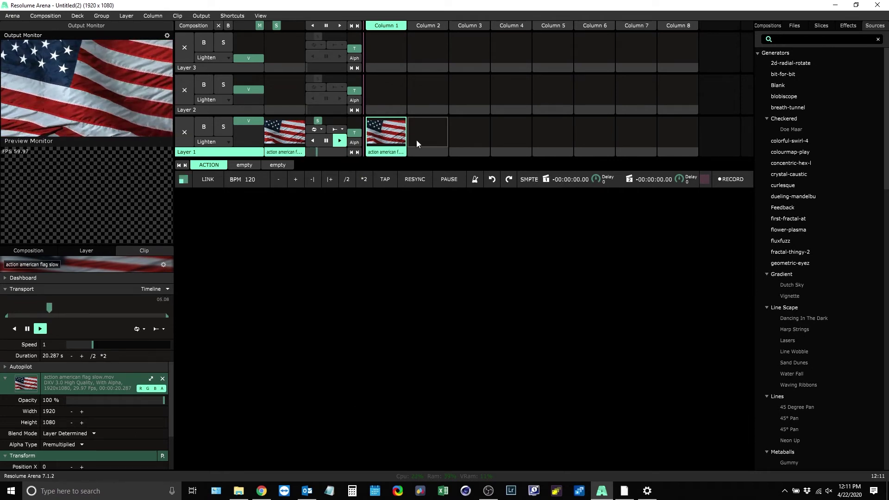
# Set the American flag clip's transport to SMPTE 1
pyautogui.click(390, 153)
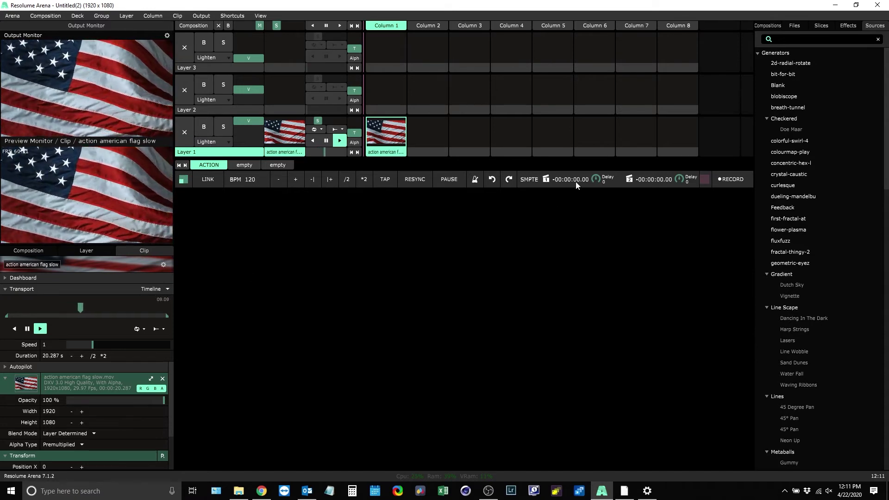
pyautogui.click(161, 290)
pyautogui.click(159, 314)
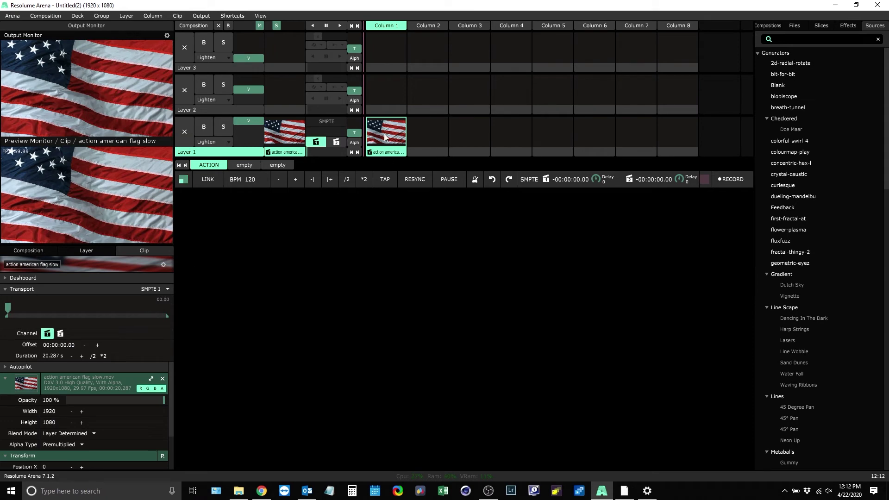
# Start the timecode in Trigger, return to Resolume Arena and clear layer 1
pyautogui.click(620, 491)
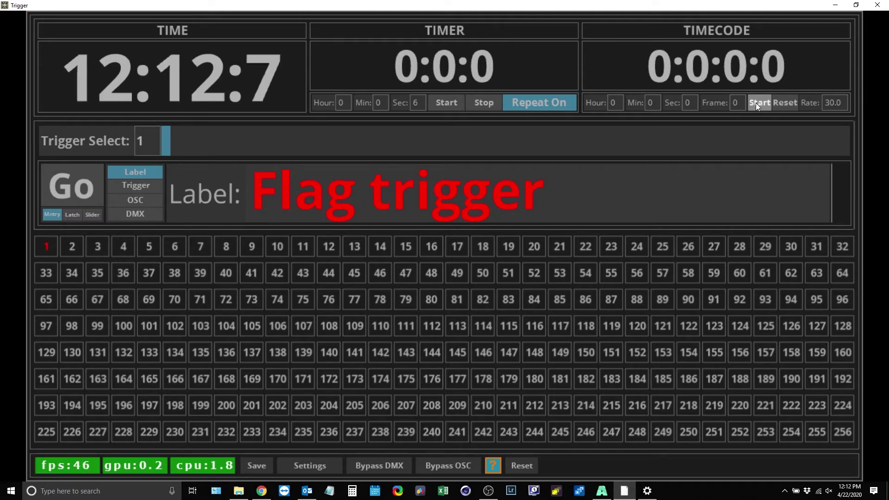
pyautogui.click(756, 103)
pyautogui.click(835, 5)
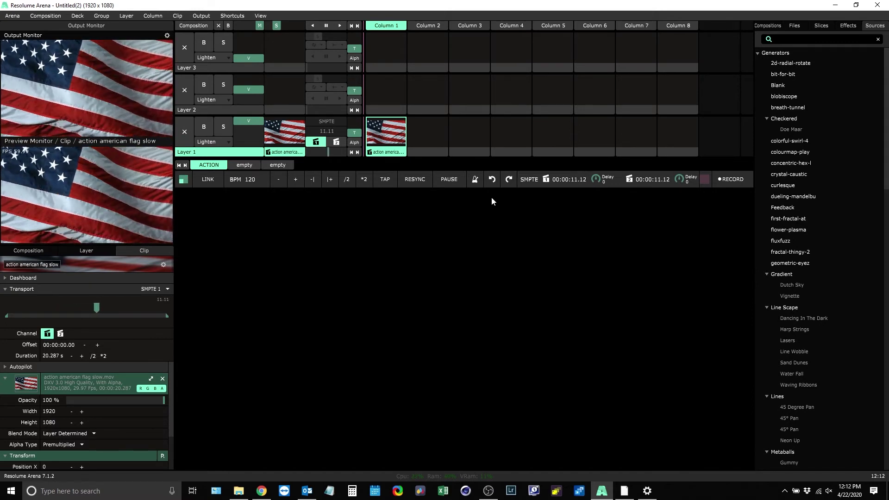
pyautogui.click(187, 135)
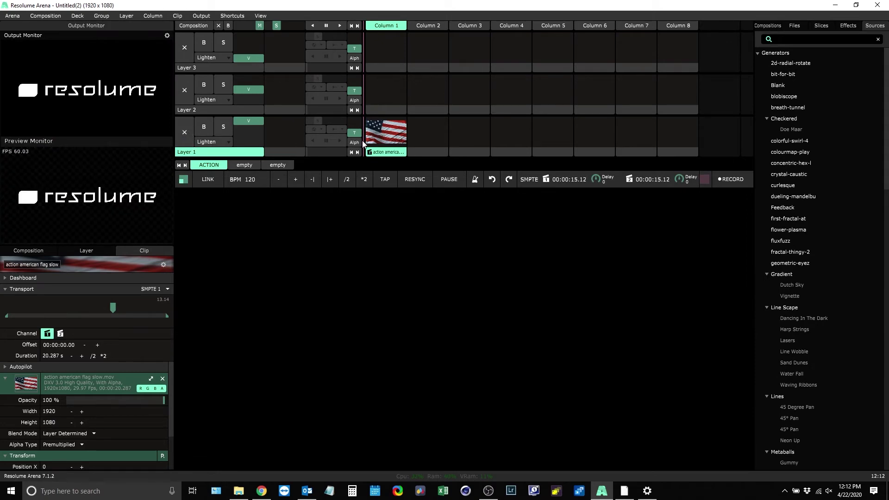
# Switch to Trigger, stop and reset the timecode, and place its window at reduced size over Resolume Arena
pyautogui.click(622, 494)
pyautogui.click(762, 105)
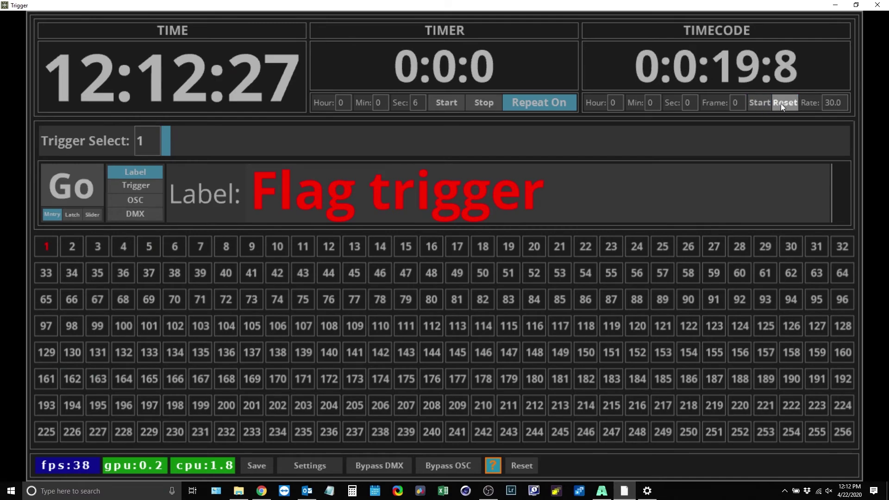
pyautogui.click(781, 104)
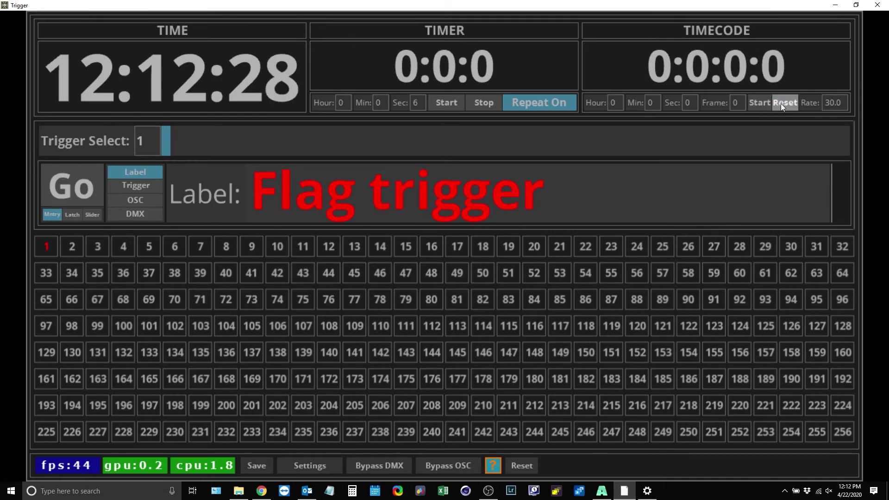
pyautogui.click(856, 6)
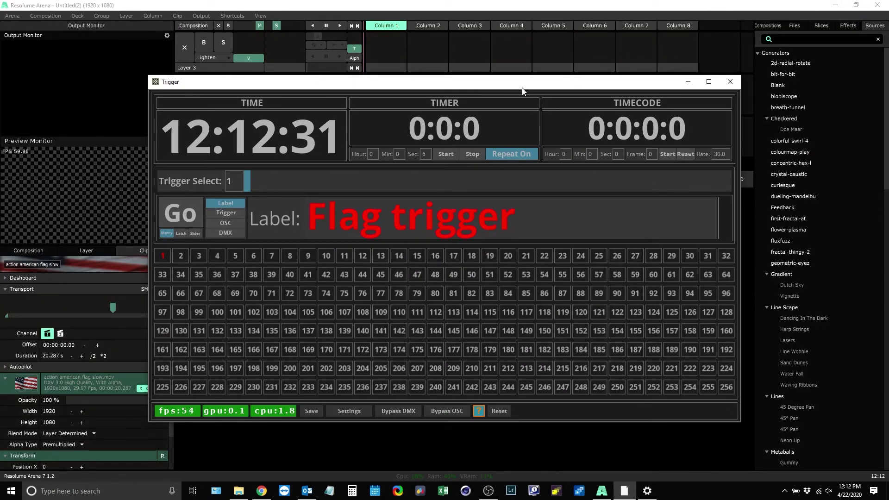
pyautogui.moveTo(522, 90); pyautogui.dragTo(627, 104)
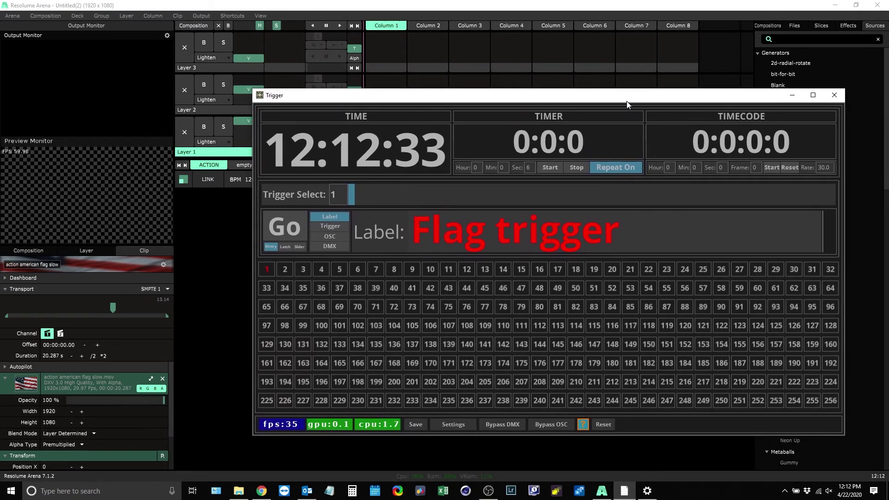
# Show trigger 1's timecode firing settings, run the timecode as a test and reset it
pyautogui.click(332, 228)
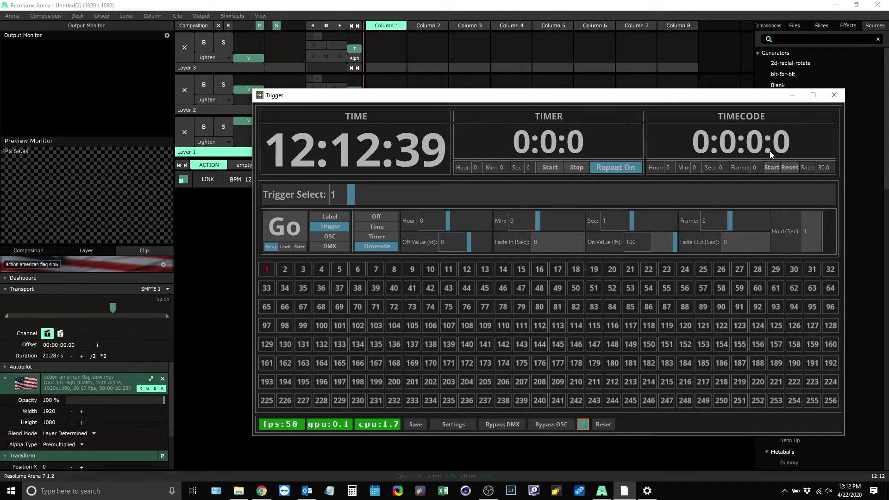
pyautogui.click(770, 168)
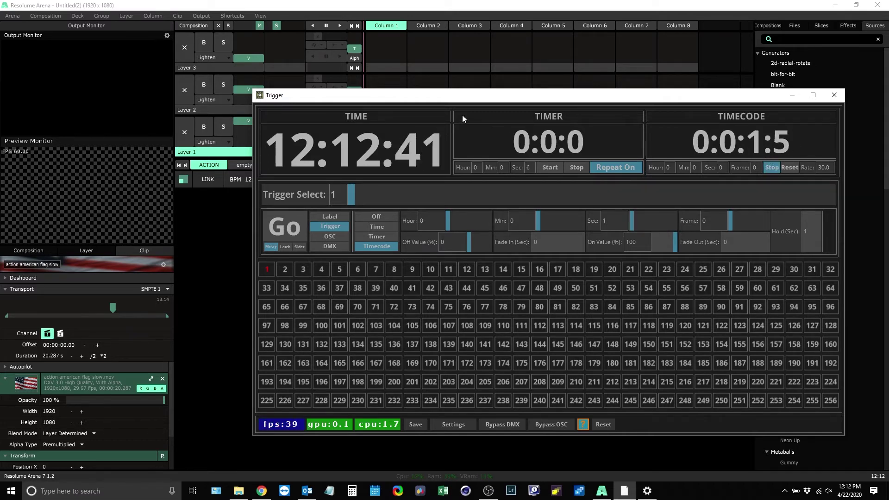
pyautogui.moveTo(427, 102); pyautogui.dragTo(408, 114)
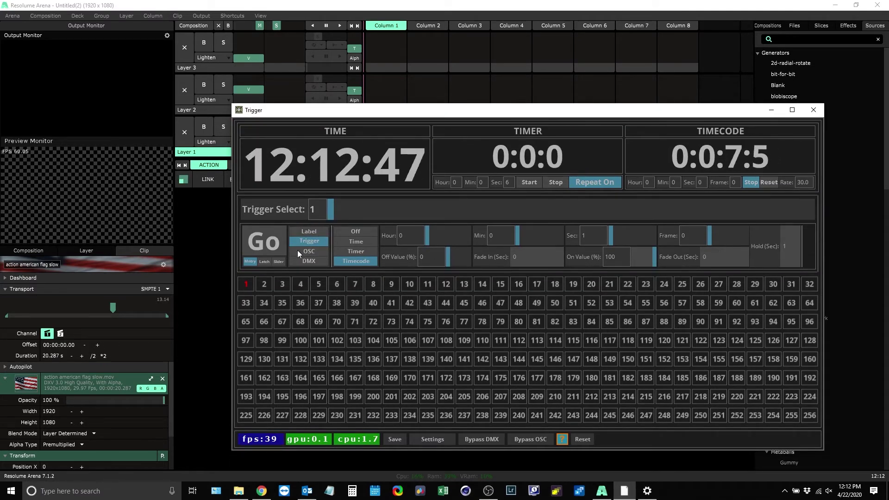
pyautogui.click(763, 184)
# Switch to Resolume Arena and open the incoming message monitor in the OSC preferences
pyautogui.click(515, 93)
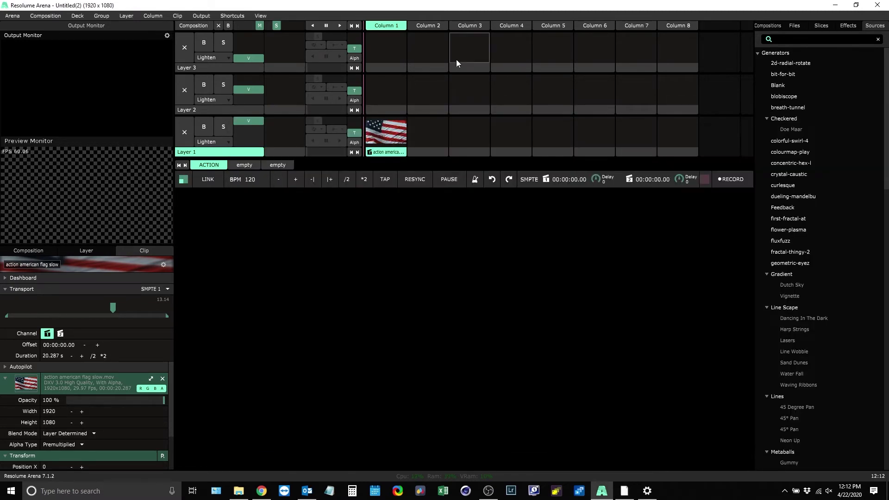
pyautogui.click(12, 16)
pyautogui.click(21, 32)
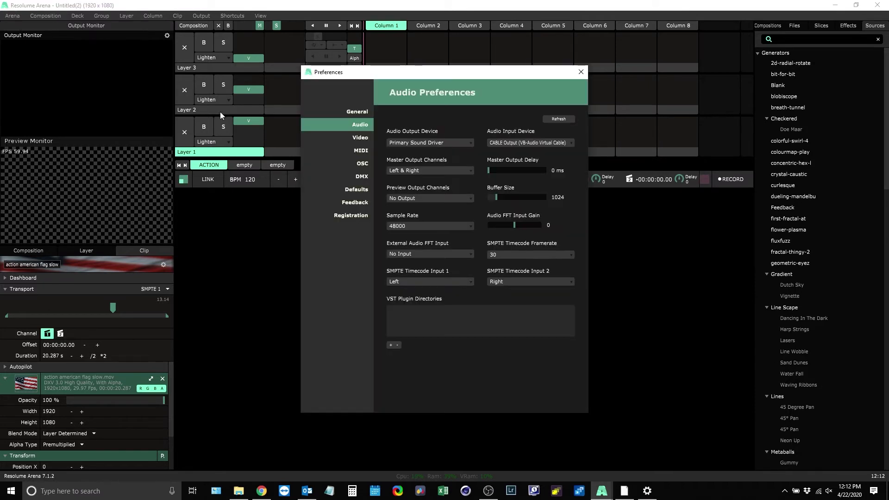
pyautogui.click(363, 163)
pyautogui.click(574, 93)
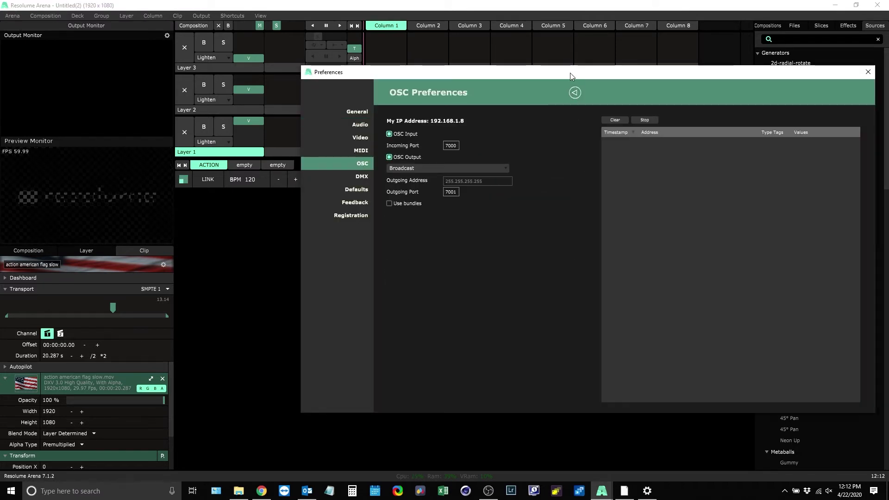
# Run the timecode in Trigger to check its message in the OSC monitor, and close the Resolume Arena preferences
pyautogui.click(635, 491)
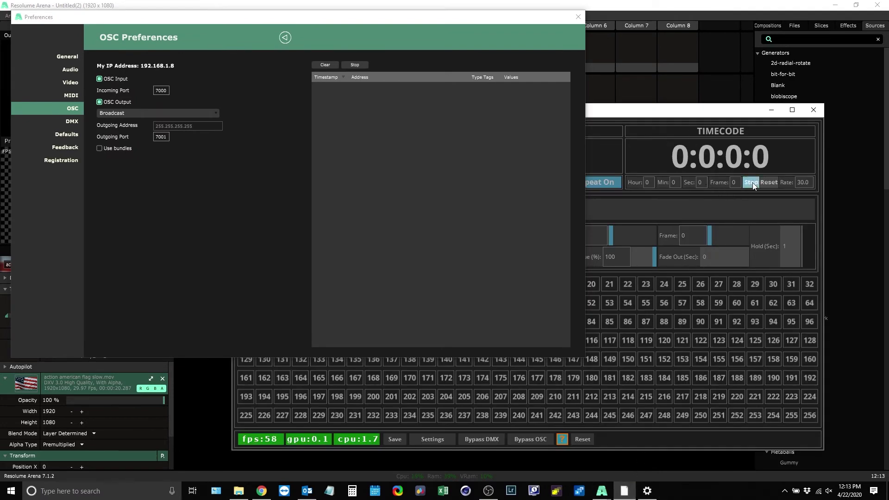
pyautogui.click(752, 182)
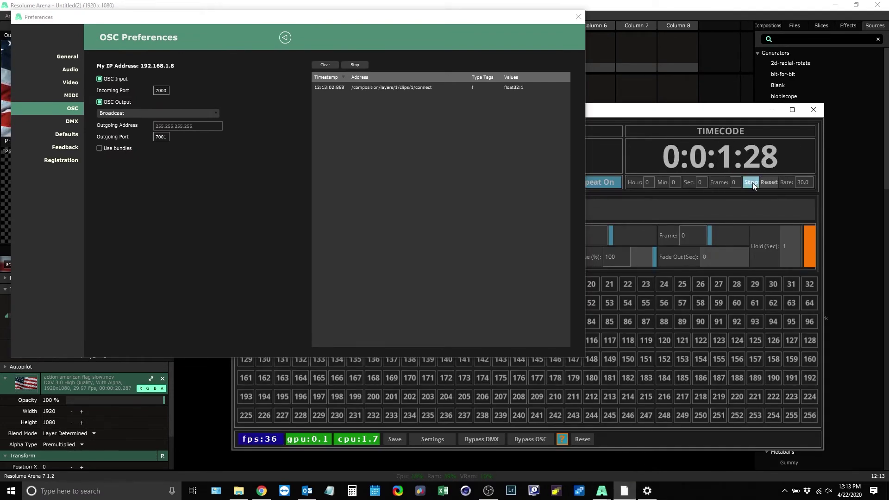
pyautogui.click(578, 16)
# Move the Trigger window below the clip grid, show trigger 1's OSC settings and stop the timecode
pyautogui.moveTo(336, 117); pyautogui.dragTo(340, 194)
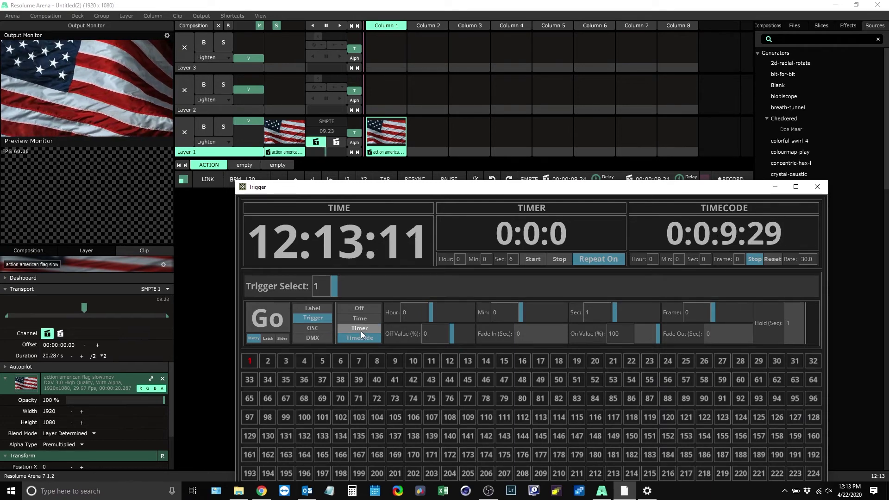
pyautogui.click(325, 330)
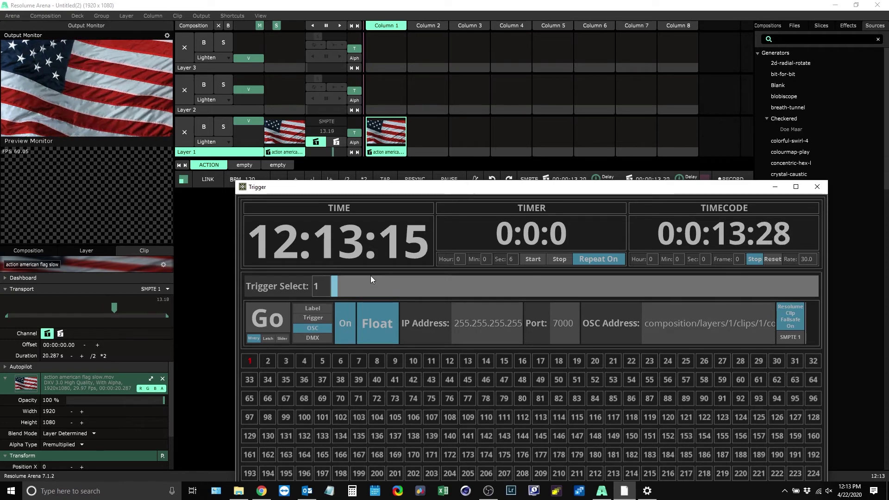
pyautogui.click(753, 260)
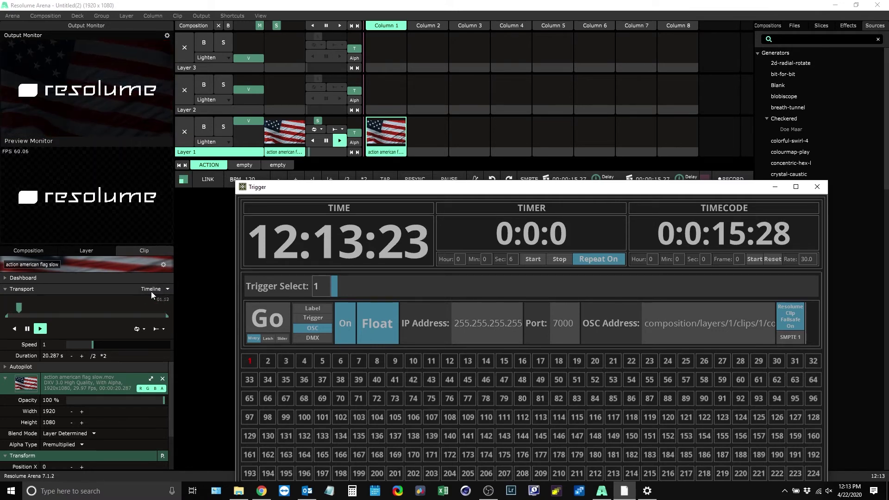
# Turn off trigger 1's Resolume Clip Failsafe, and after resetting the timecode set the flag clip's transport to SMPTE 1 in Resolume Arena
pyautogui.click(789, 321)
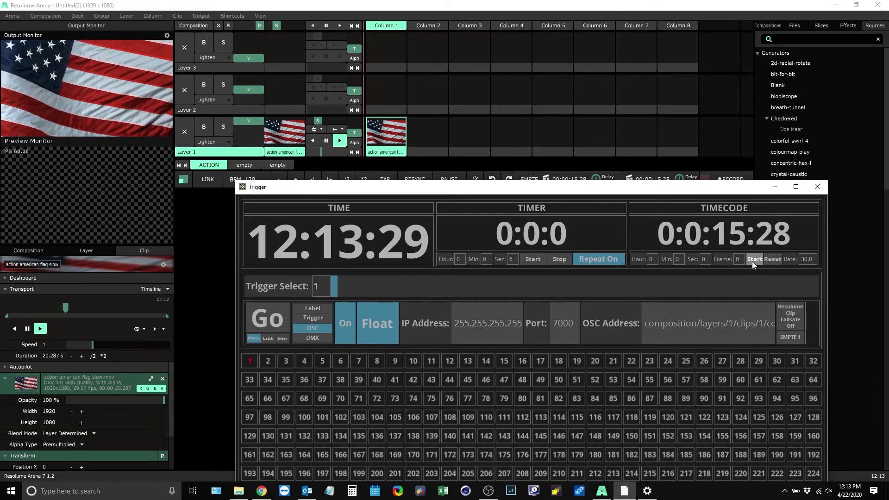
pyautogui.click(768, 259)
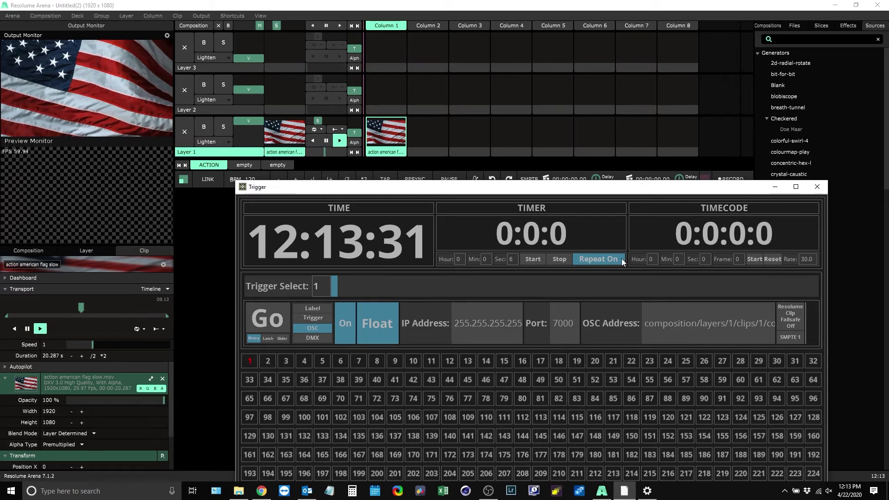
pyautogui.click(151, 288)
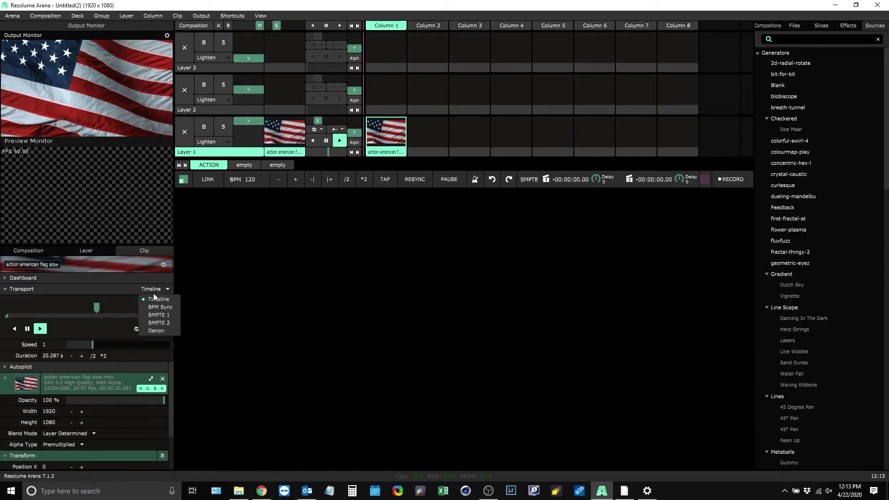
pyautogui.click(157, 314)
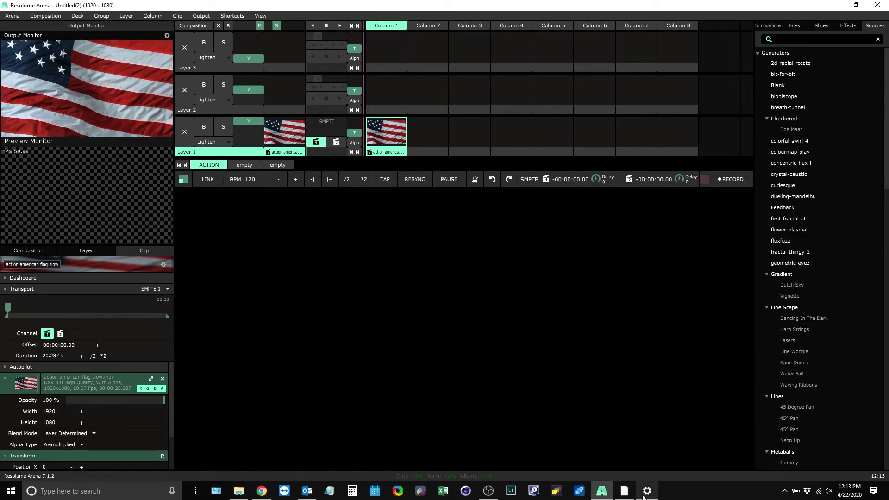
# Switch to Trigger and start, stop, restart and reset the timecode to check how the flag clip follows it
pyautogui.click(623, 492)
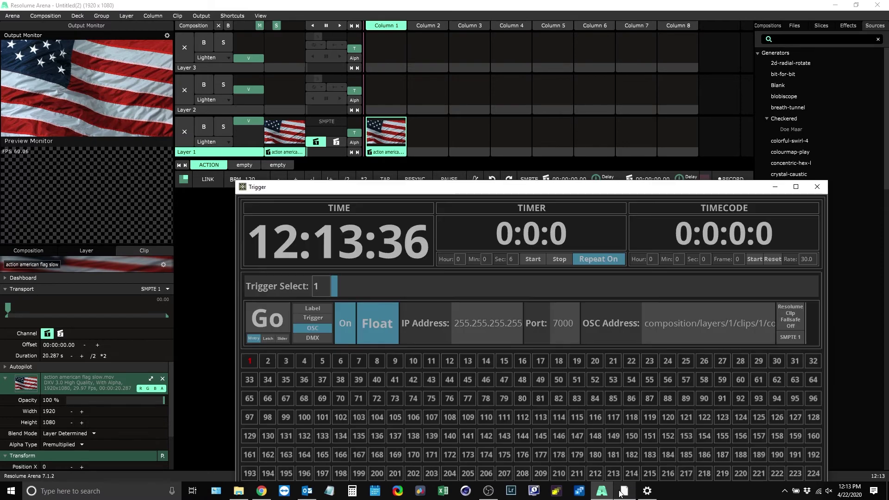
pyautogui.click(753, 259)
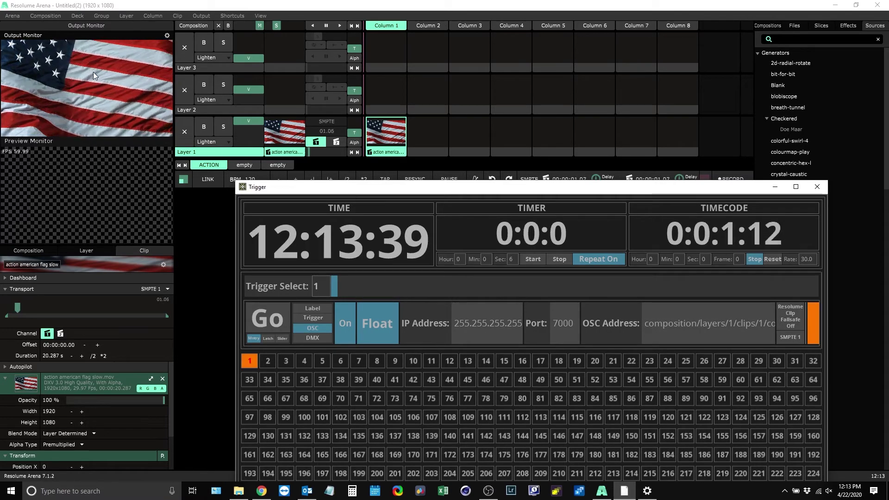
pyautogui.click(754, 259)
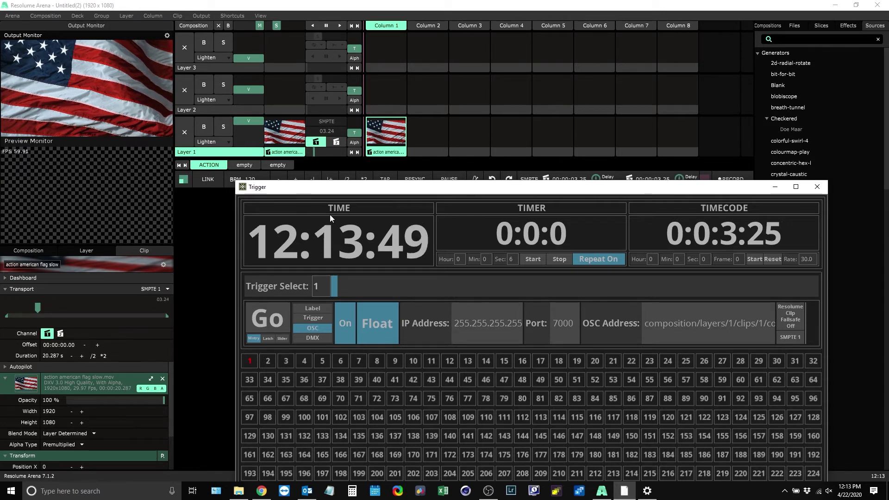
pyautogui.click(752, 259)
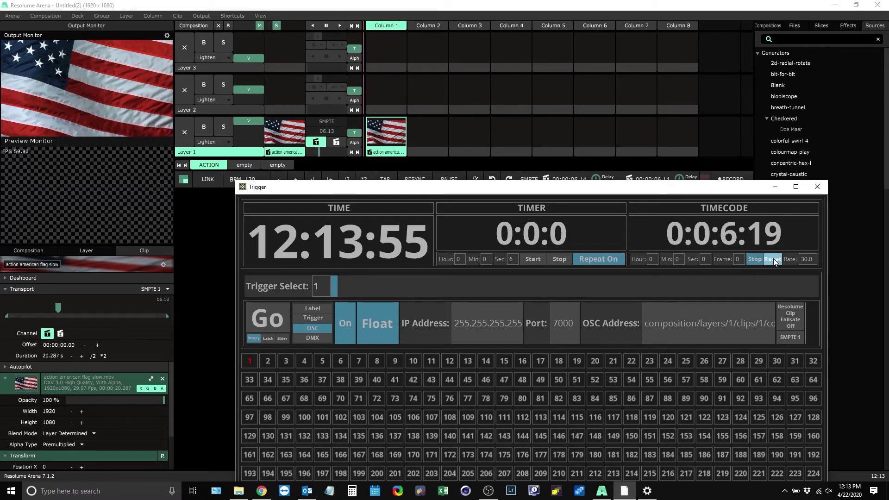
pyautogui.click(772, 259)
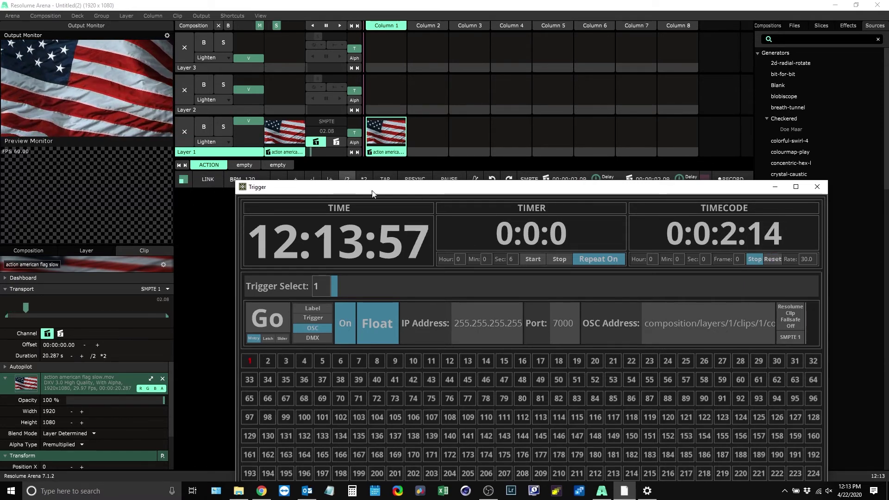
# Turn on trigger 1's Resolume Clip Failsafe and test it by stopping, restarting and resetting the timecode
pyautogui.click(790, 319)
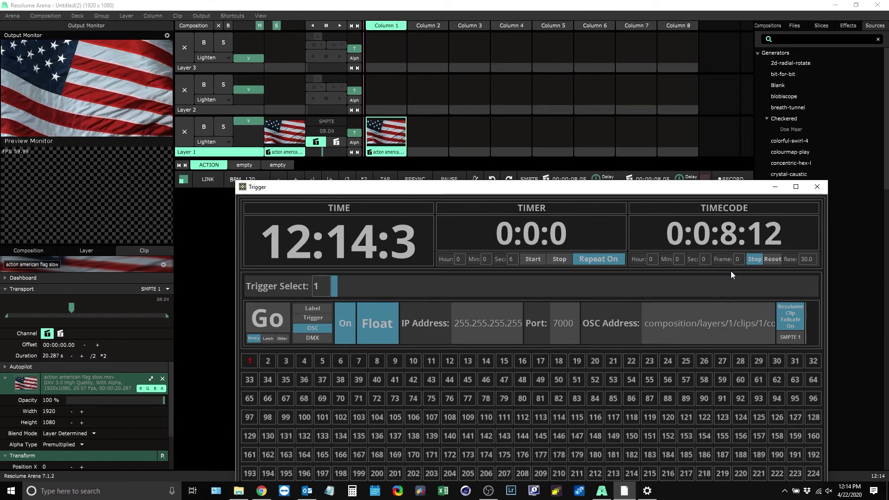
pyautogui.click(754, 259)
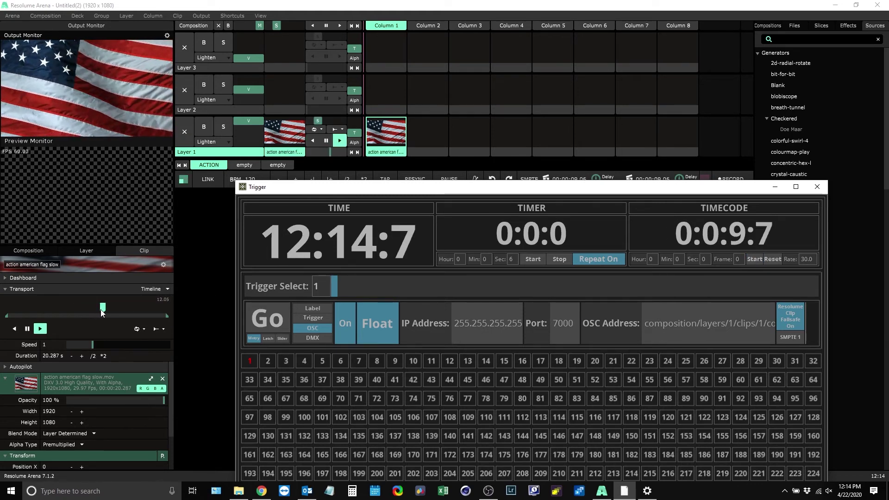
pyautogui.click(756, 260)
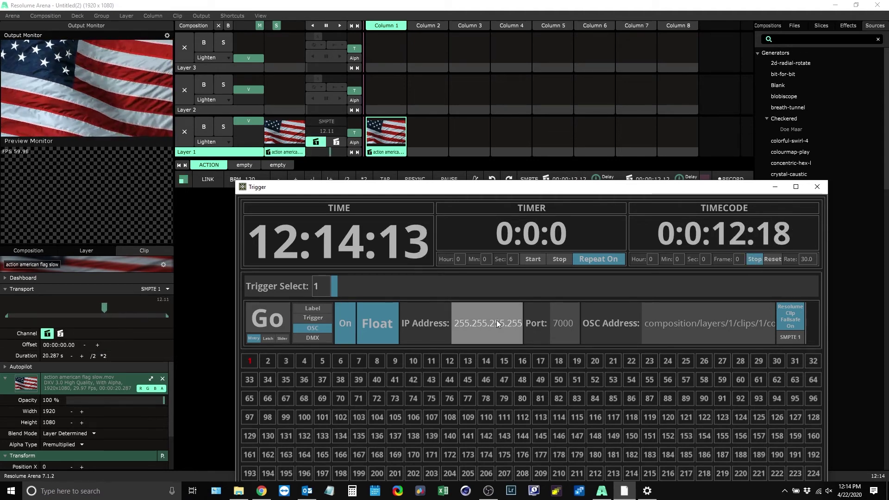
pyautogui.moveTo(474, 193); pyautogui.dragTo(473, 97)
pyautogui.click(769, 162)
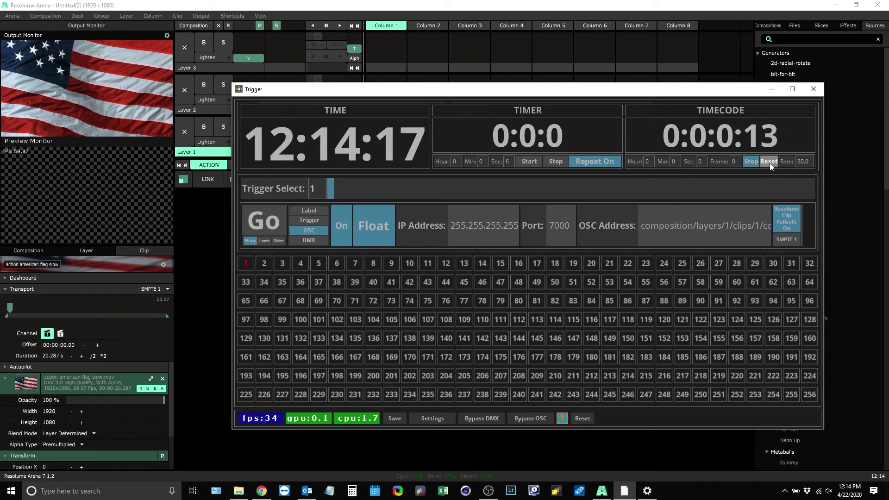
# Test a timecode dropout by switching Audio Out Active off and back on twice in Trigger's settings, and close the settings
pyautogui.click(435, 419)
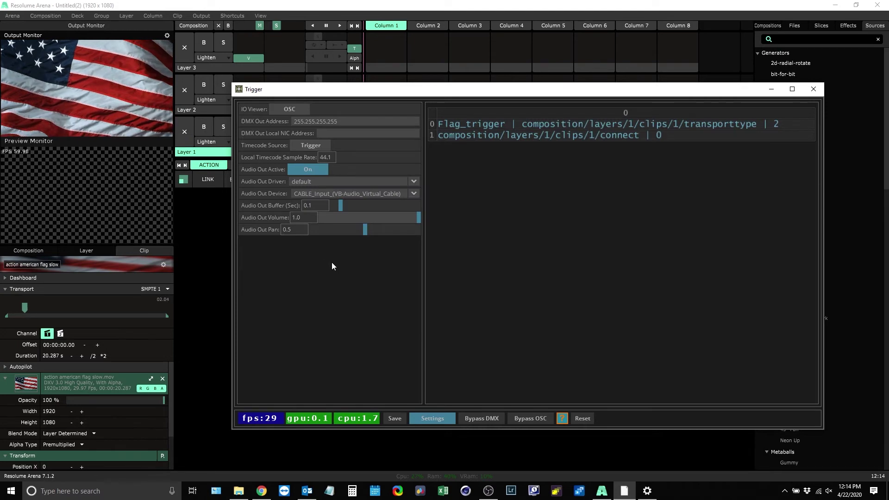
pyautogui.click(307, 170)
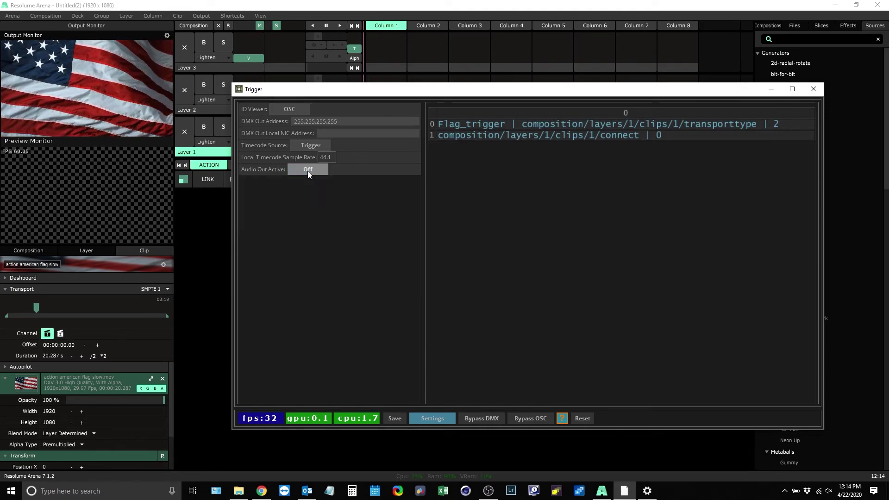
pyautogui.click(308, 170)
pyautogui.click(308, 169)
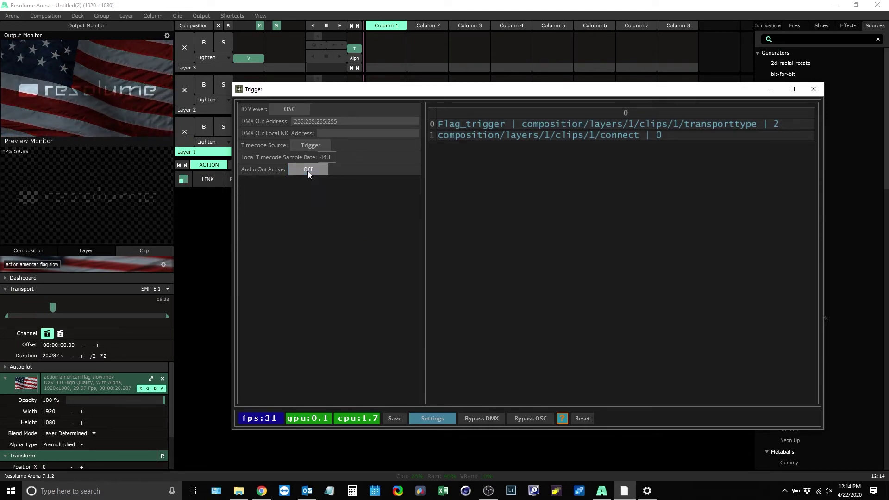
pyautogui.click(307, 170)
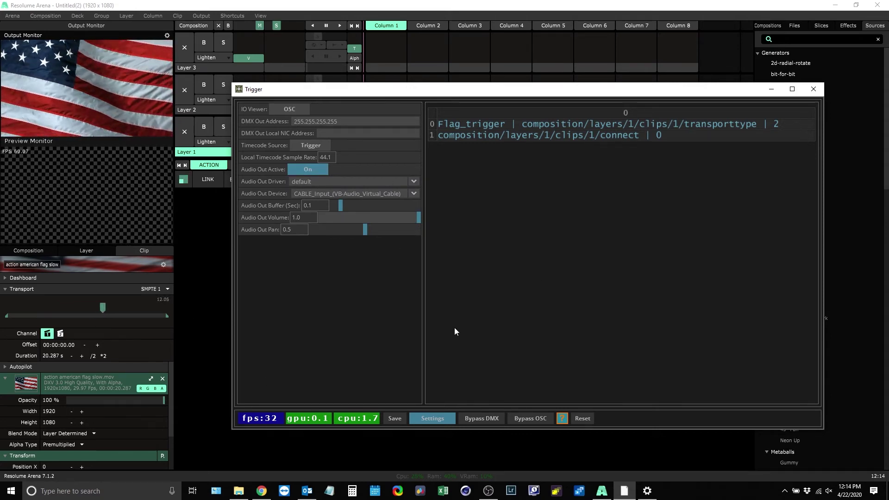
pyautogui.click(432, 418)
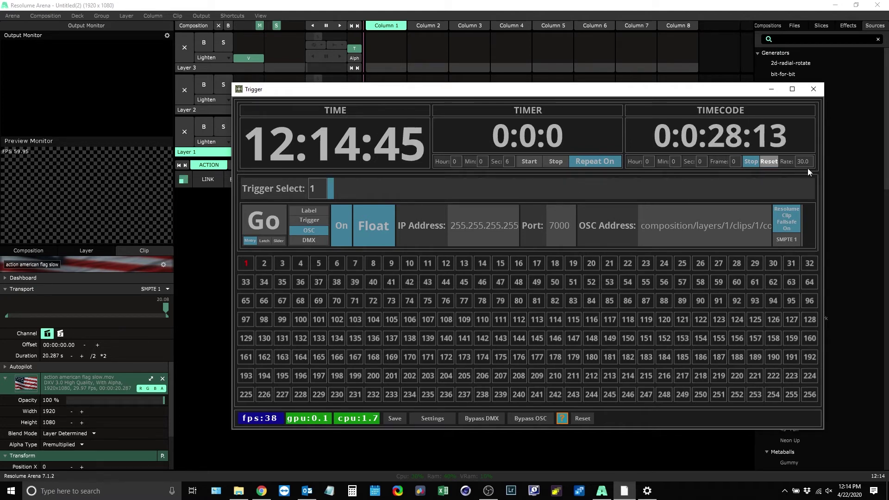
# Switch trigger 1's failsafe source to SMPTE 2 and back to SMPTE 1
pyautogui.click(786, 241)
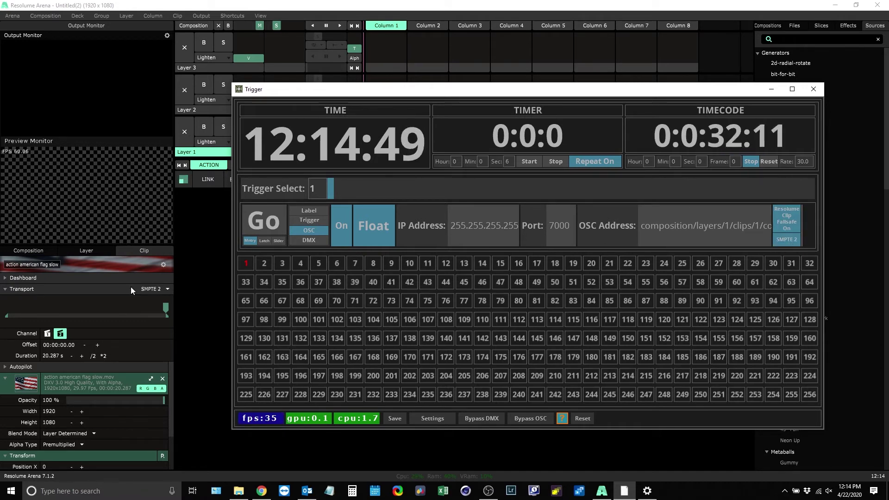
pyautogui.click(783, 241)
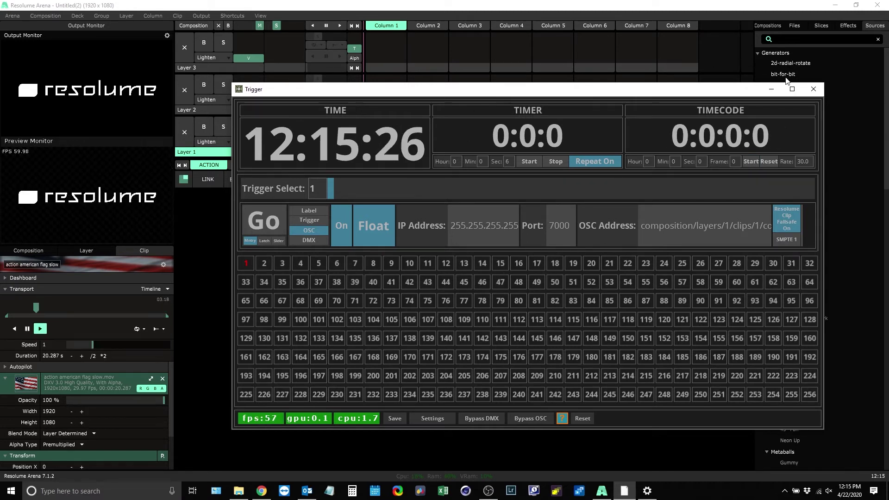
# Test Trigger's clock by manually setting the hour to 2 in the Windows Date & time settings, and restore automatic time
pyautogui.moveTo(733, 91); pyautogui.dragTo(521, 33)
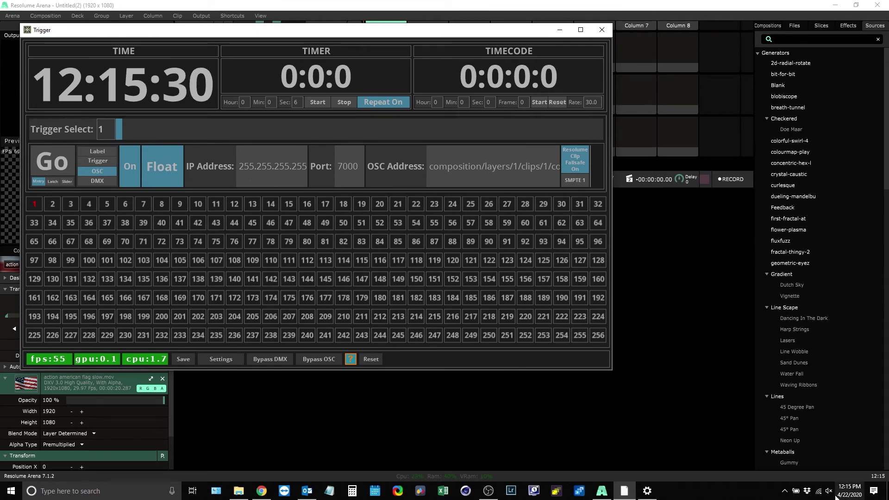
pyautogui.click(647, 490)
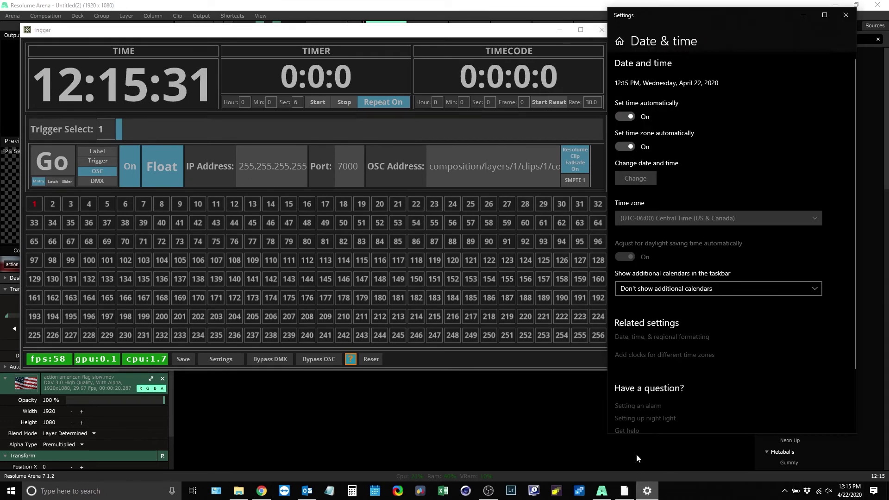
pyautogui.click(622, 116)
pyautogui.click(640, 179)
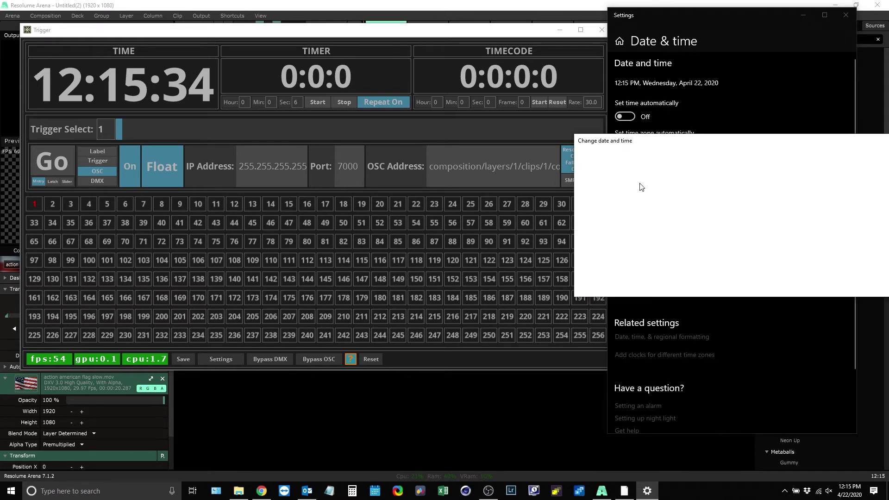
pyautogui.click(619, 243)
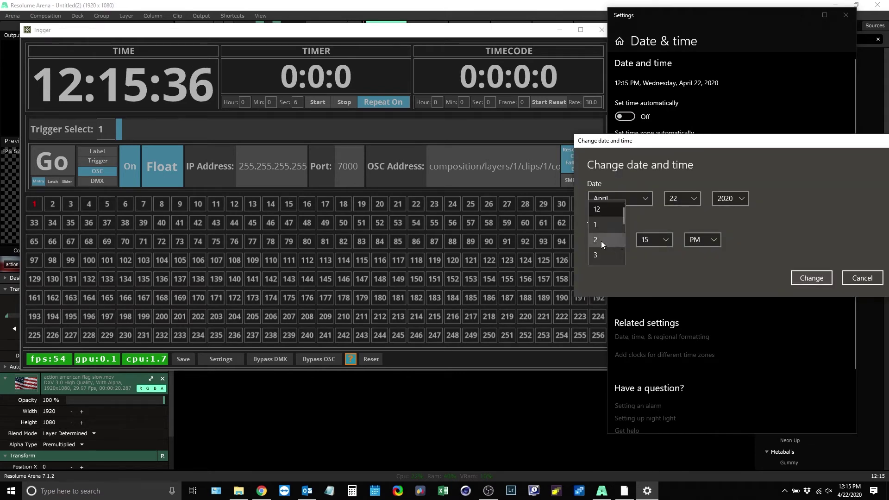
pyautogui.click(601, 240)
pyautogui.click(826, 275)
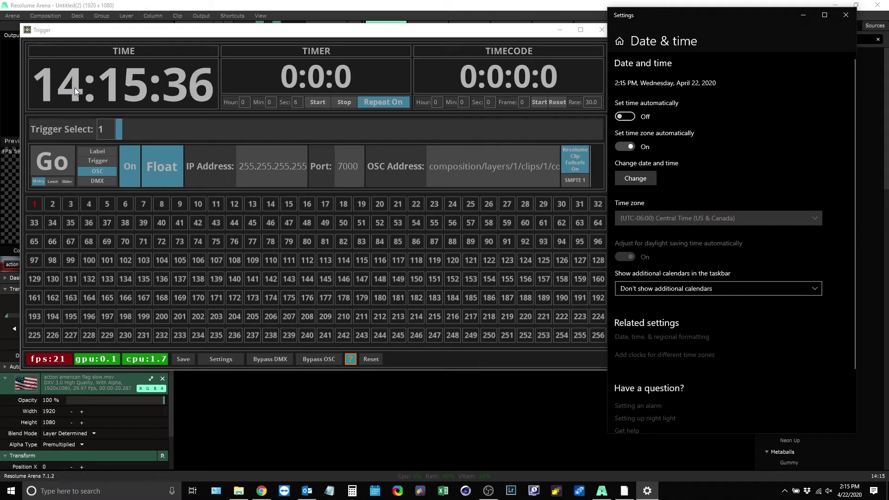
pyautogui.click(624, 117)
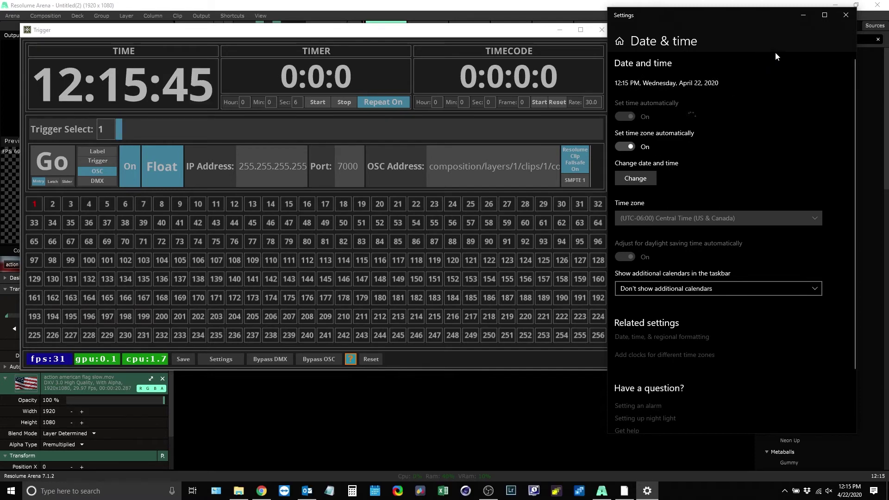
pyautogui.click(846, 15)
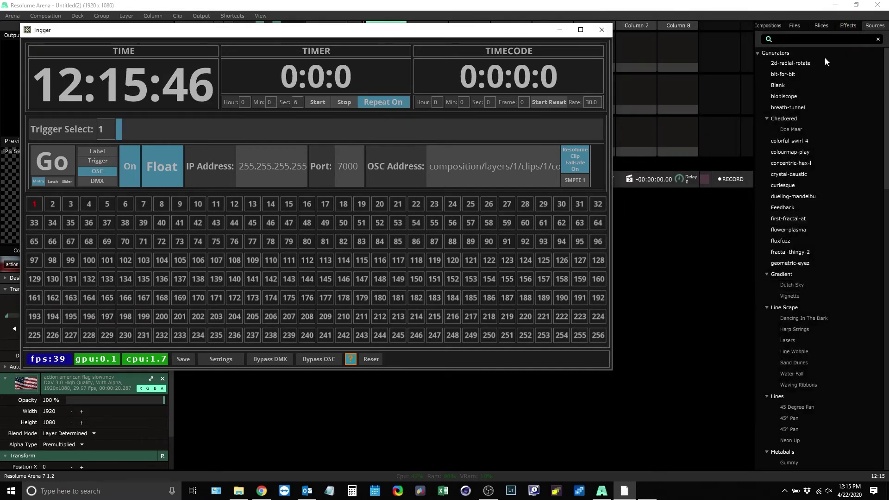
# Change trigger 1's OSC value type to Int and move the Trigger window below the upper layers of the clip grid
pyautogui.moveTo(371, 36); pyautogui.dragTo(536, 70)
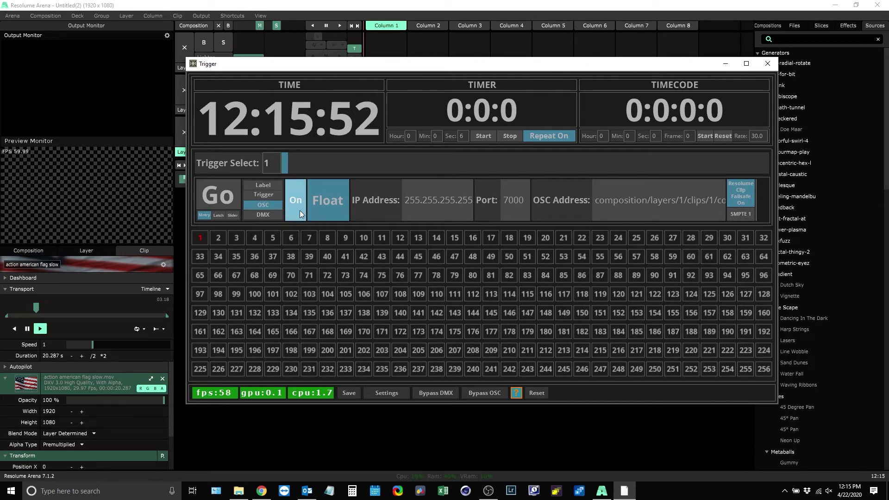
pyautogui.click(328, 204)
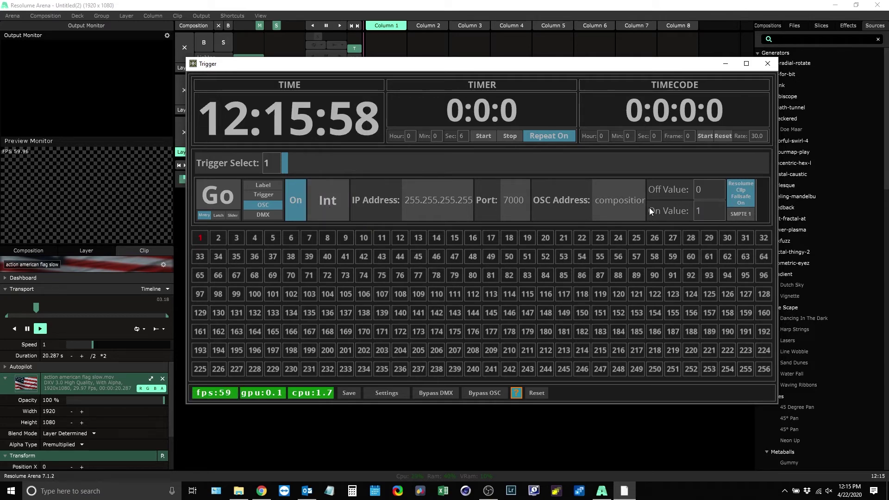
pyautogui.moveTo(555, 64); pyautogui.dragTo(567, 154)
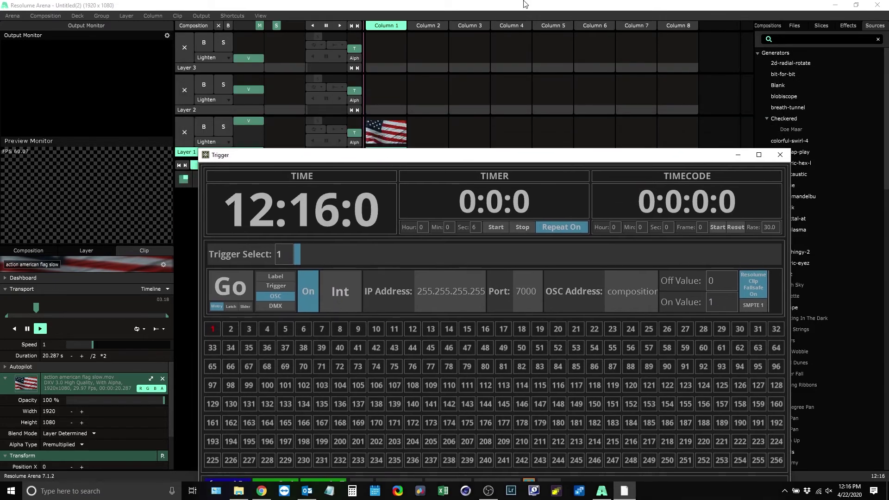
# Switch to Resolume Arena, open OSC shortcut editing and show the OSC addresses of Layer 1's blend mode and opacity
pyautogui.click(524, 5)
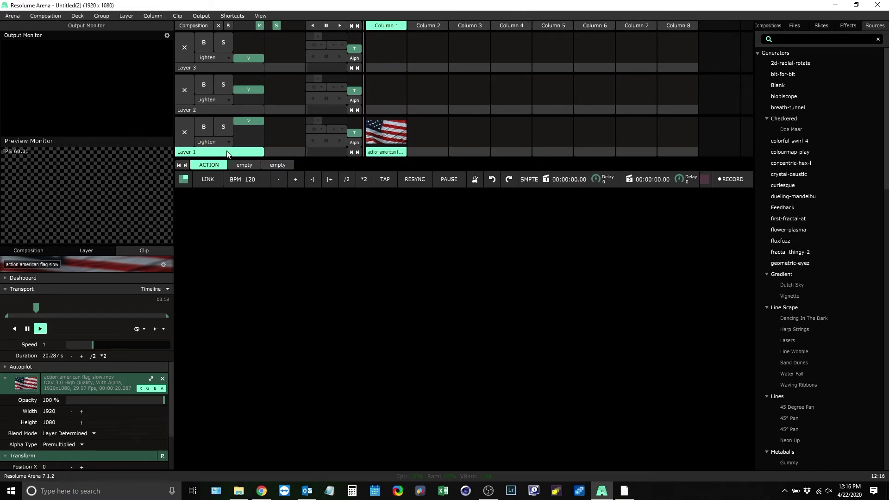
pyautogui.click(235, 16)
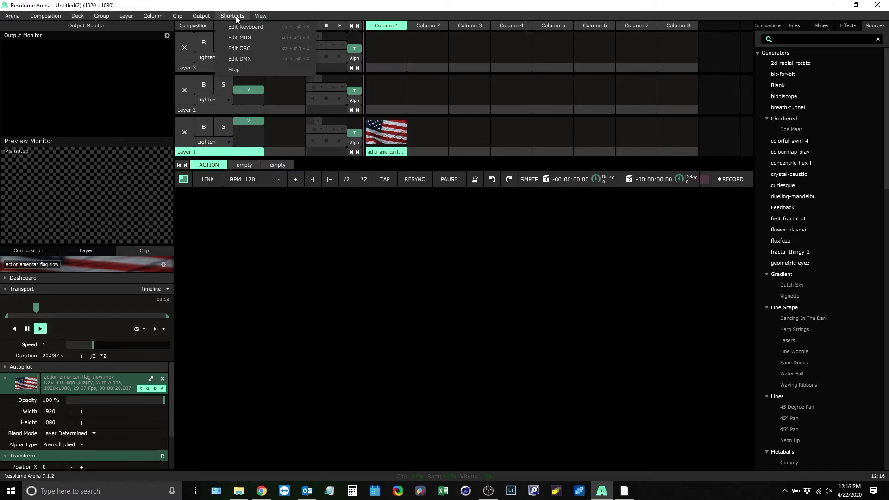
pyautogui.click(240, 47)
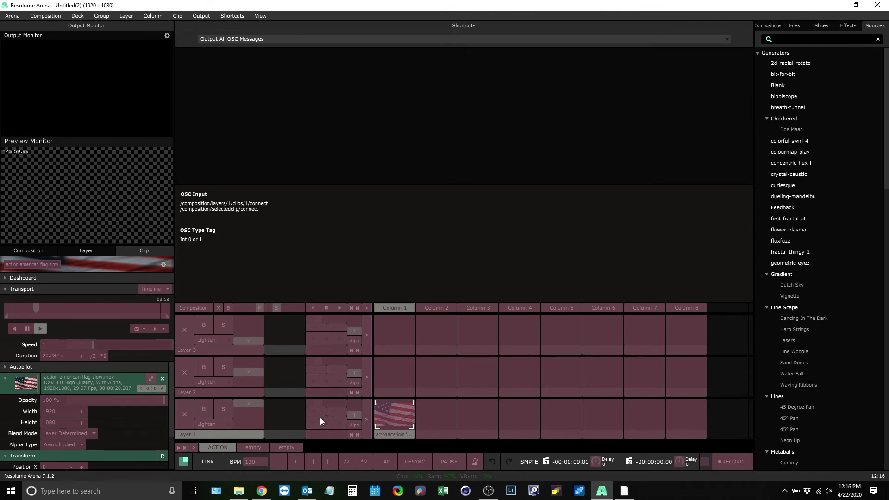
pyautogui.click(211, 423)
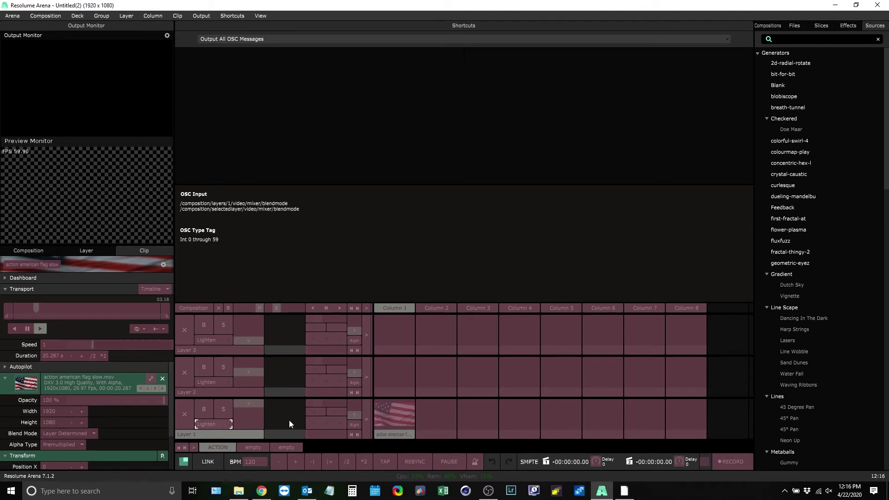
pyautogui.click(238, 412)
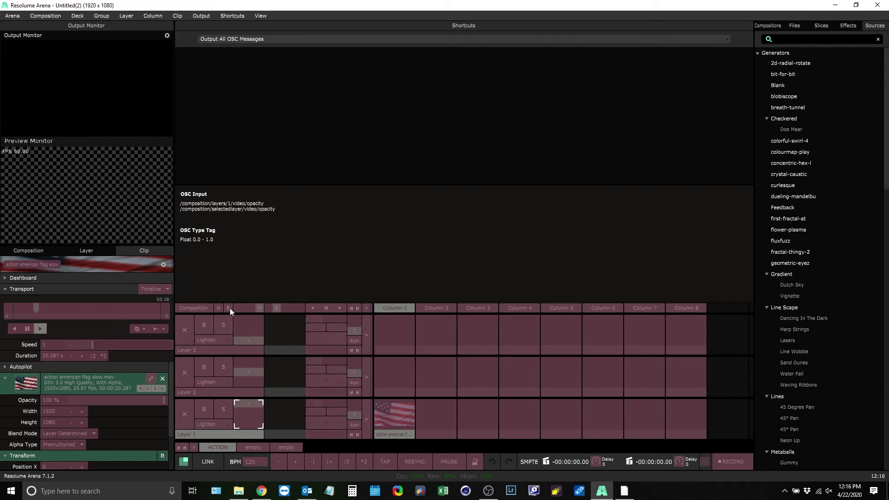
# Copy the OSC address of Layer 1's blend mode and leave OSC shortcut editing
pyautogui.click(210, 424)
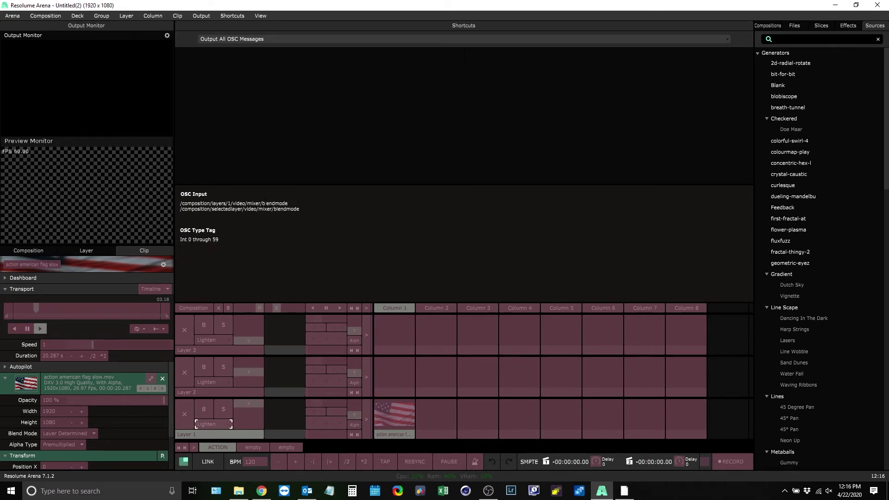
pyautogui.doubleClick(263, 203)
pyautogui.tripleClick(263, 204)
pyautogui.rightClick(263, 202)
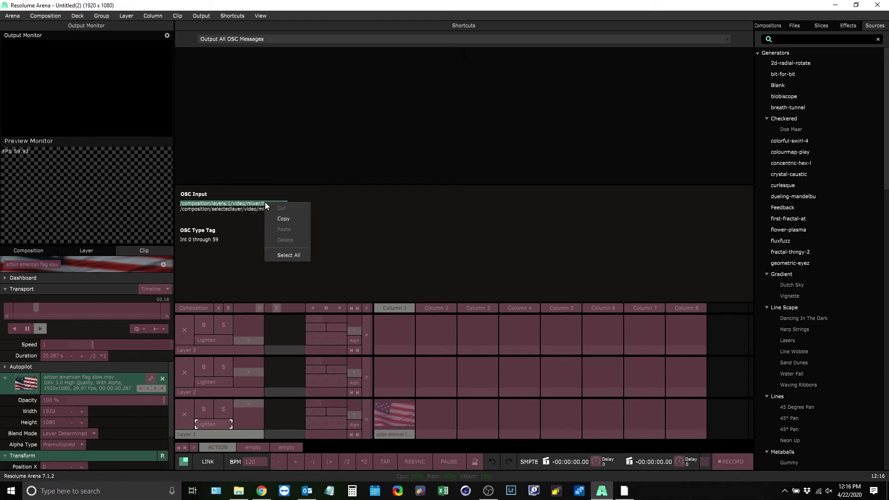
pyautogui.click(281, 217)
pyautogui.press('Escape')
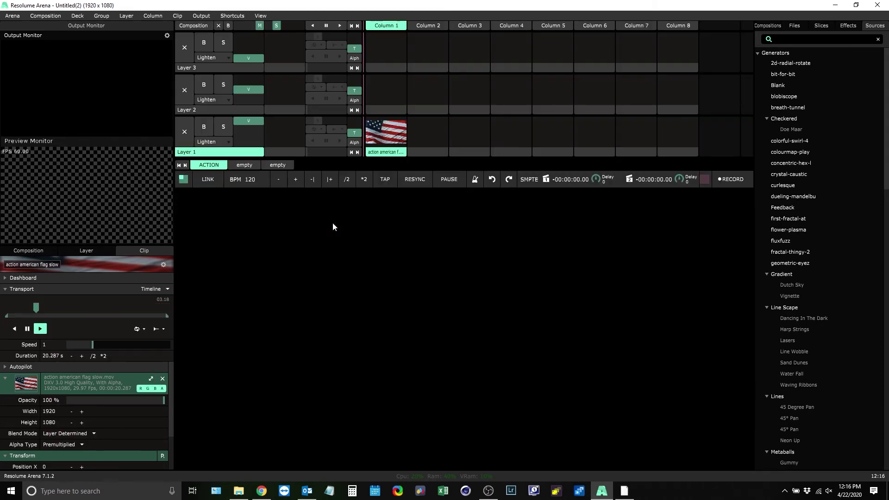
# Switch to Trigger and paste the blend mode address as trigger 1's OSC address, with on value 59 and off value 1
pyautogui.click(624, 491)
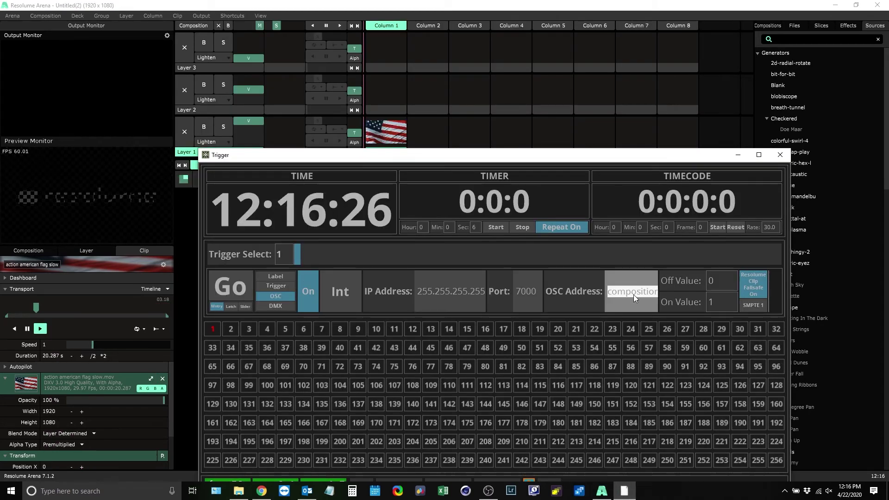
pyautogui.hotkey('ctrl', 'v')
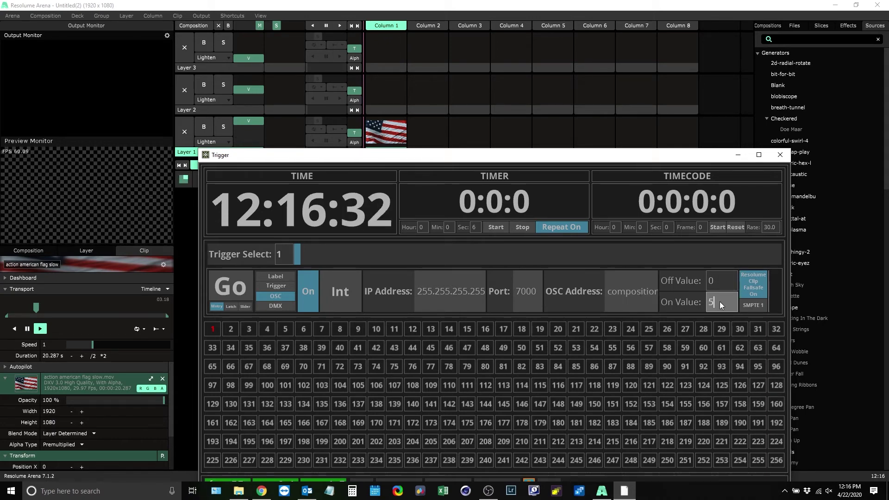
pyautogui.write('59')
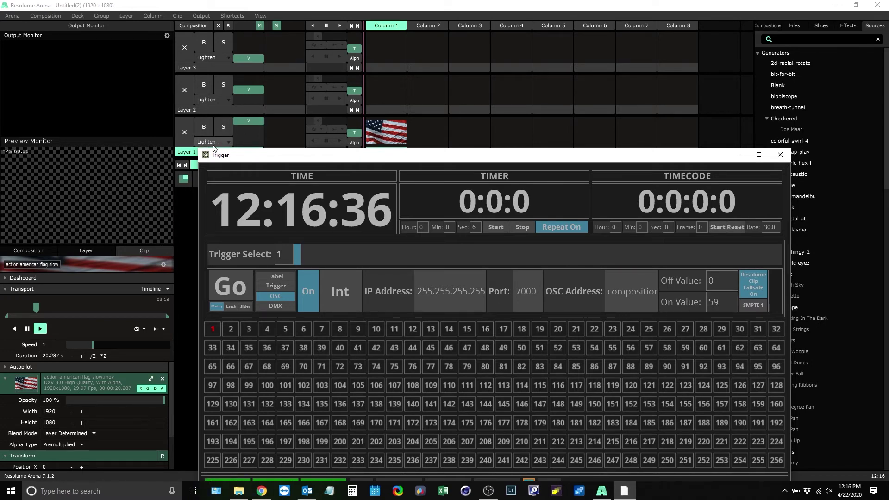
pyautogui.click(715, 280)
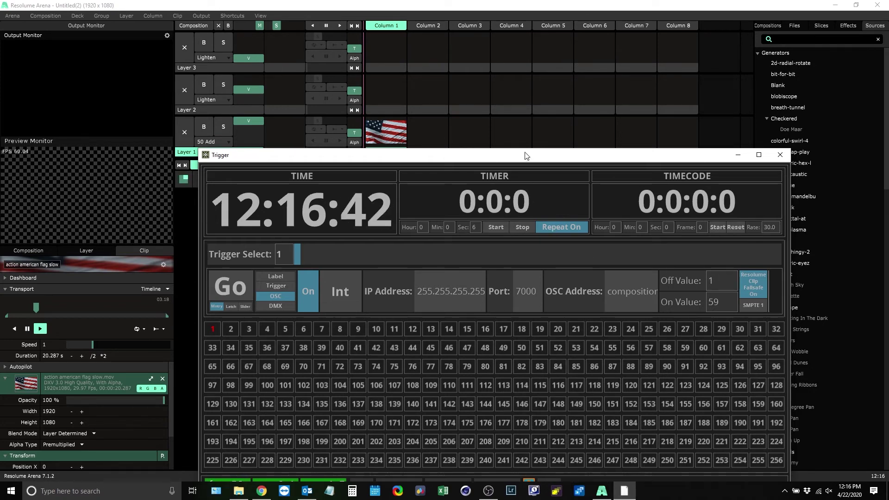
# Set trigger 1 to fire from the Timer and compare its percentage on value with its OSC on value
pyautogui.moveTo(526, 161); pyautogui.dragTo(569, 90)
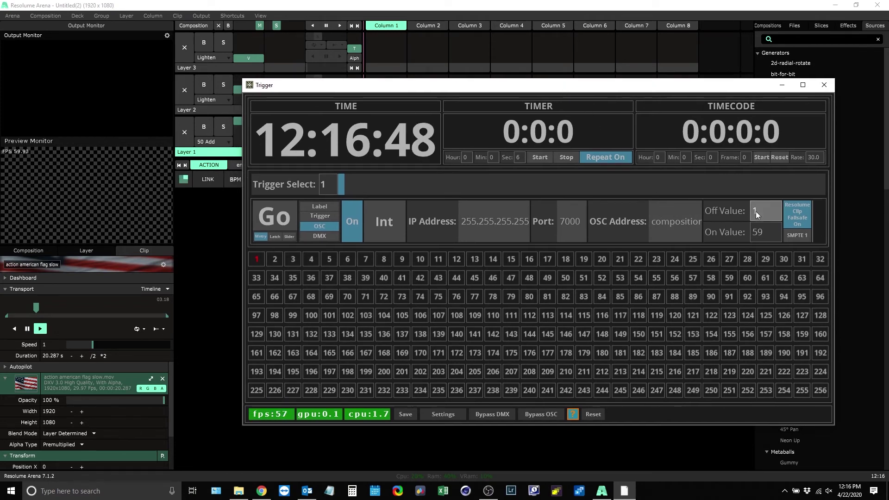
pyautogui.click(326, 216)
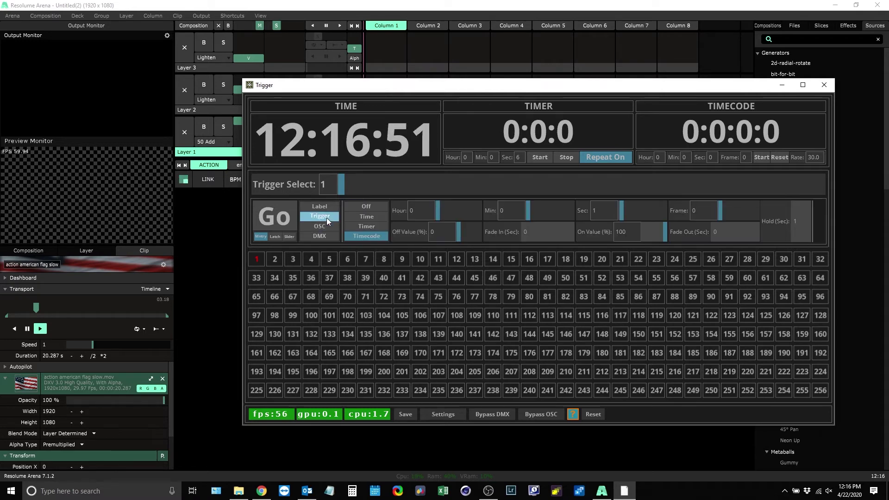
pyautogui.click(374, 227)
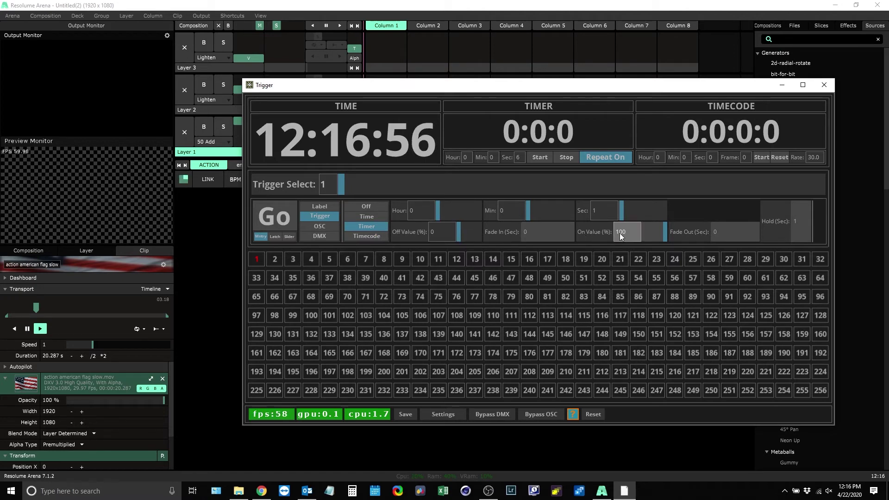
pyautogui.click(320, 228)
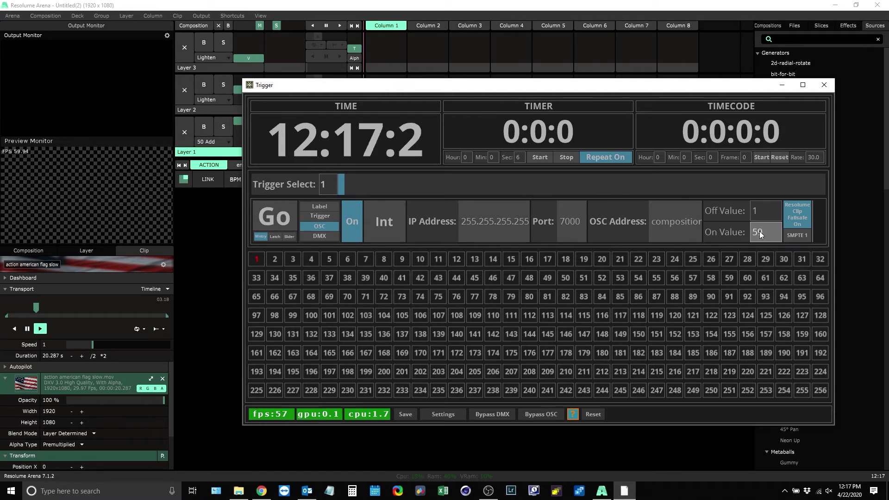
pyautogui.click(318, 217)
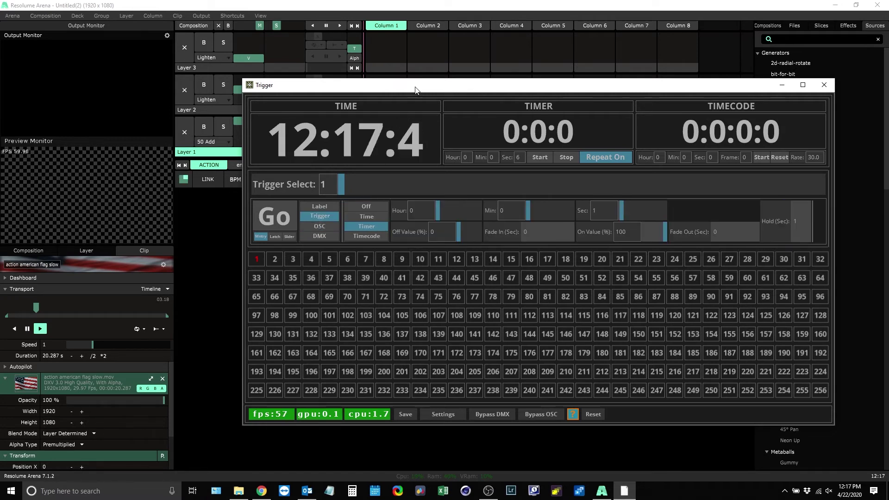
# Start the repeating timer and turn off the Resolume clip failsafe in trigger 1's OSC settings
pyautogui.moveTo(415, 90); pyautogui.dragTo(389, 189)
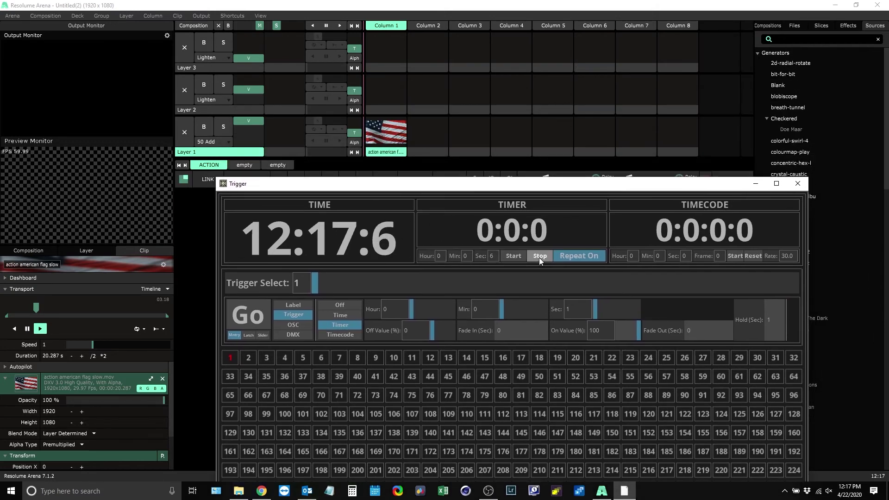
pyautogui.click(515, 256)
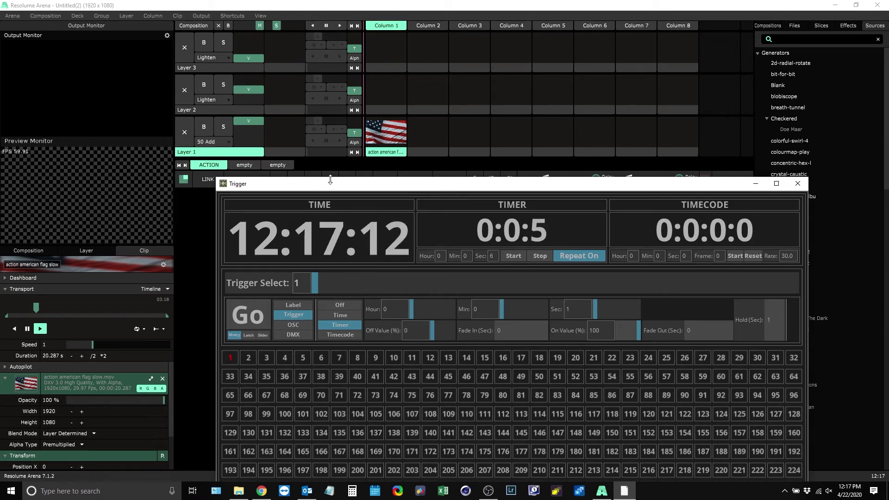
pyautogui.moveTo(351, 189); pyautogui.dragTo(396, 90)
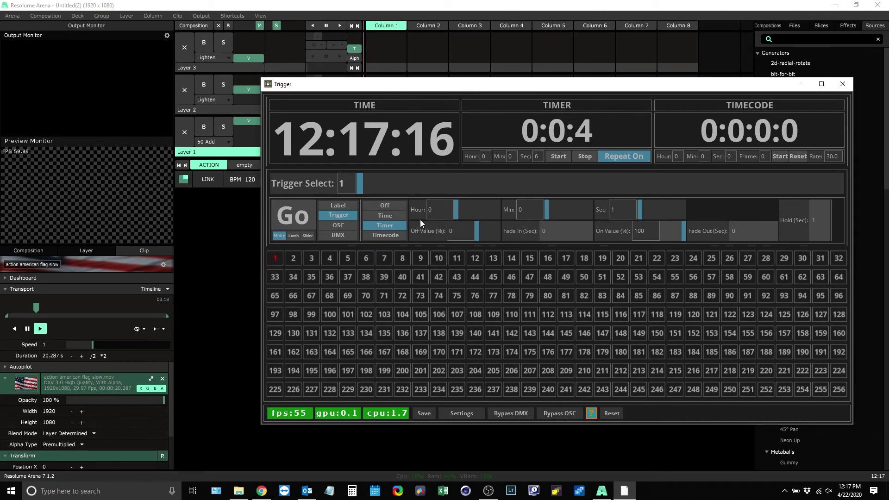
pyautogui.click(352, 227)
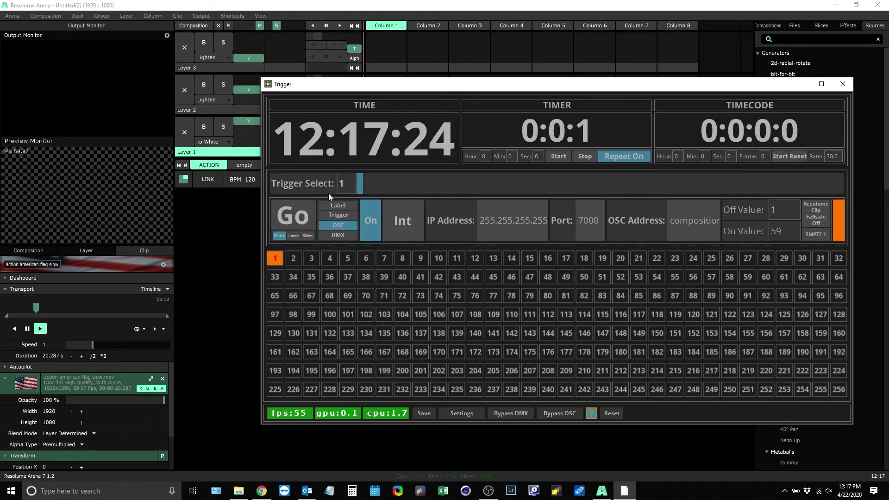
# Open Resolume Arena's OSC preferences, expand the incoming message traffic and move the window below the layers
pyautogui.click(36, 17)
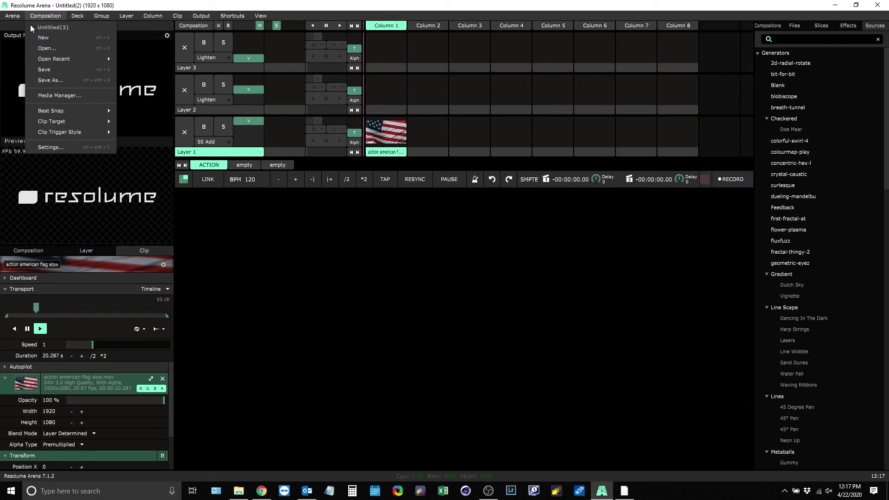
pyautogui.click(27, 26)
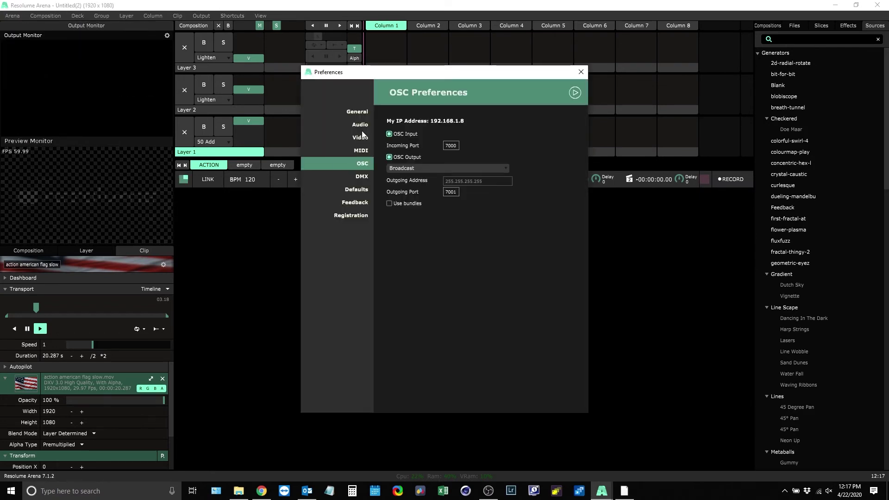
pyautogui.click(574, 92)
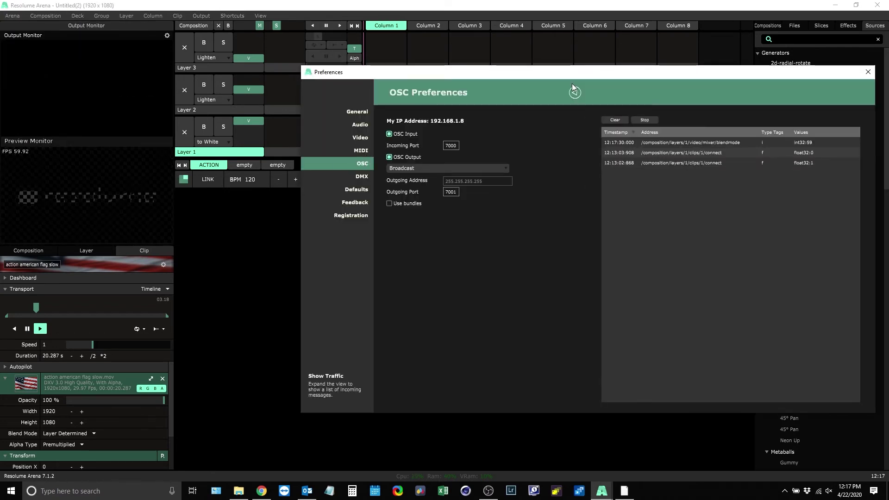
pyautogui.moveTo(571, 76); pyautogui.dragTo(367, 184)
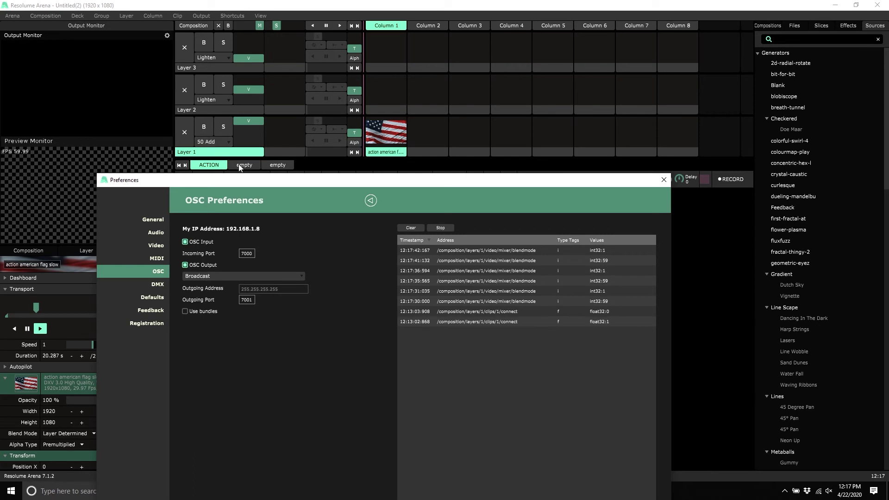
# Arrange the Trigger and Preferences windows so the trigger settings, Layer 1's blend mode and the OSC traffic are all visible
pyautogui.moveTo(582, 181); pyautogui.dragTo(491, 129)
pyautogui.click(626, 492)
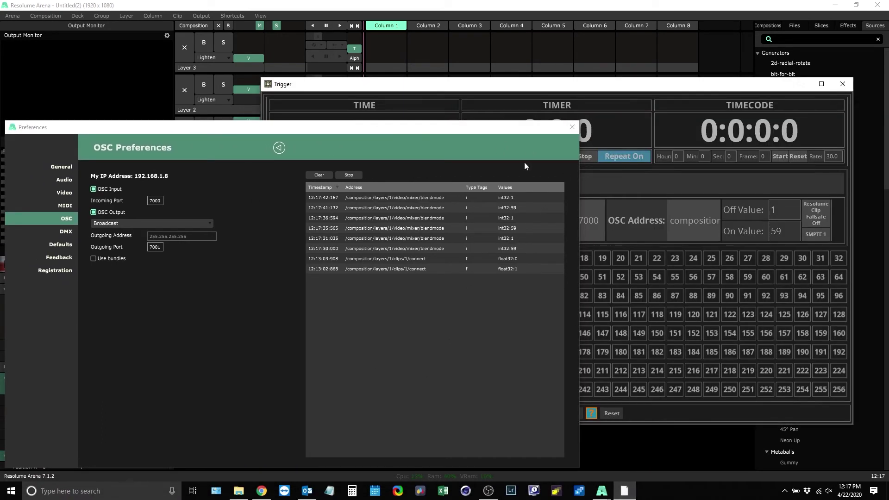
pyautogui.moveTo(629, 86); pyautogui.dragTo(652, 13)
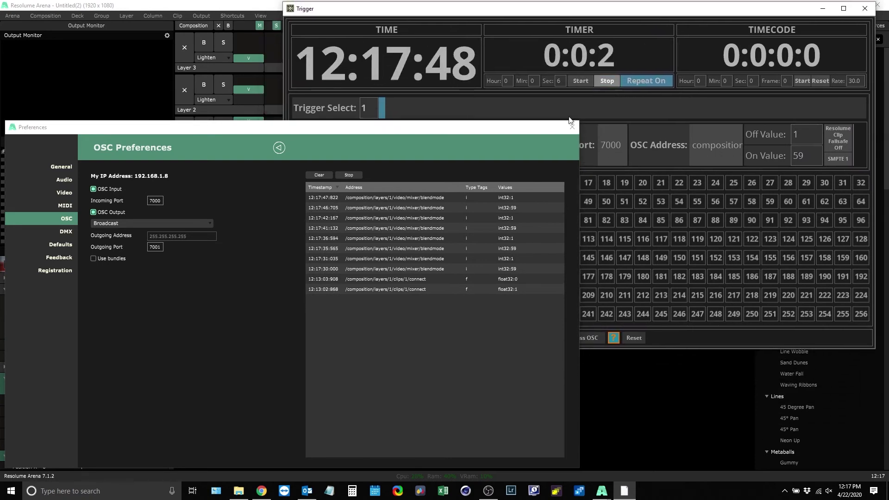
pyautogui.moveTo(527, 132); pyautogui.dragTo(526, 220)
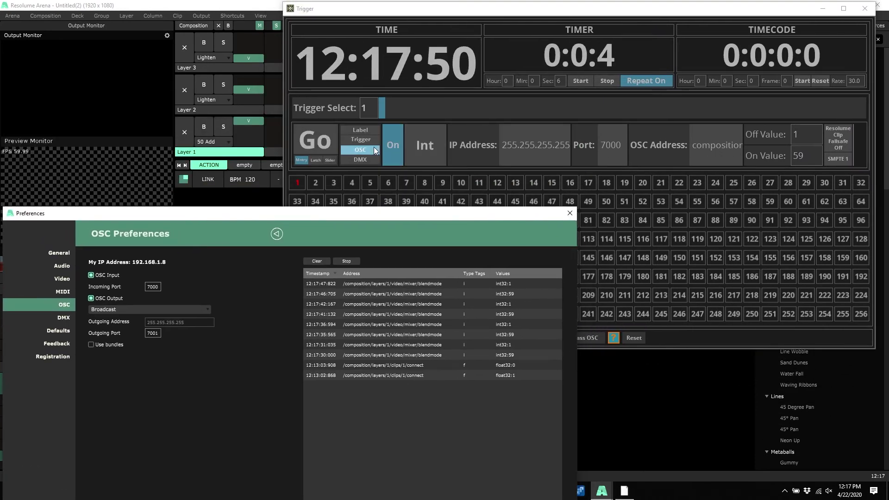
# Set trigger 1's on value to 50 percent in its trigger settings
pyautogui.click(367, 141)
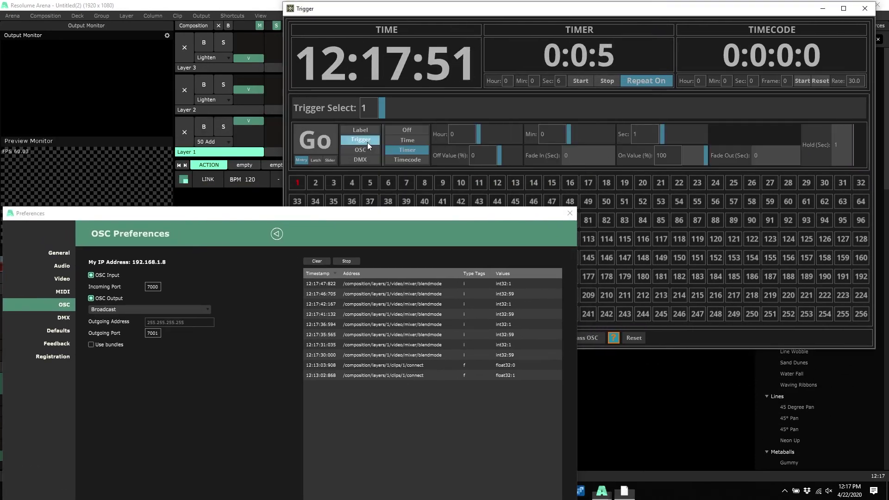
pyautogui.click(659, 155)
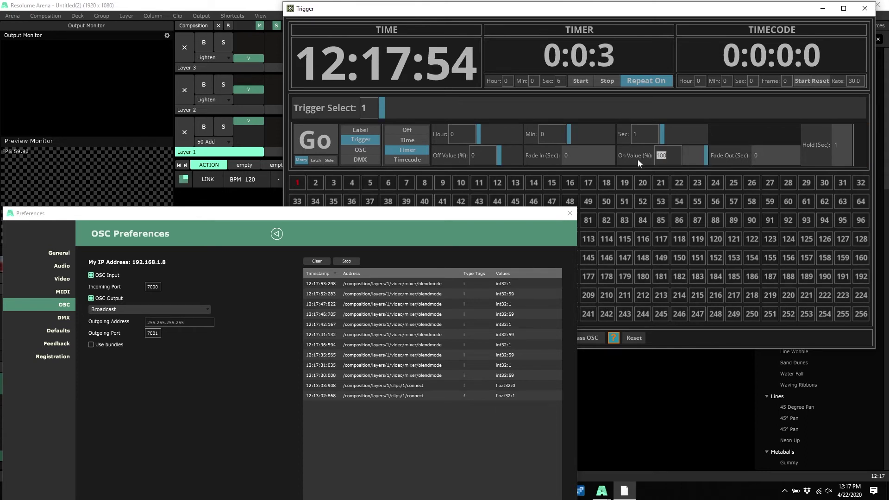
pyautogui.write('50')
pyautogui.press('Return')
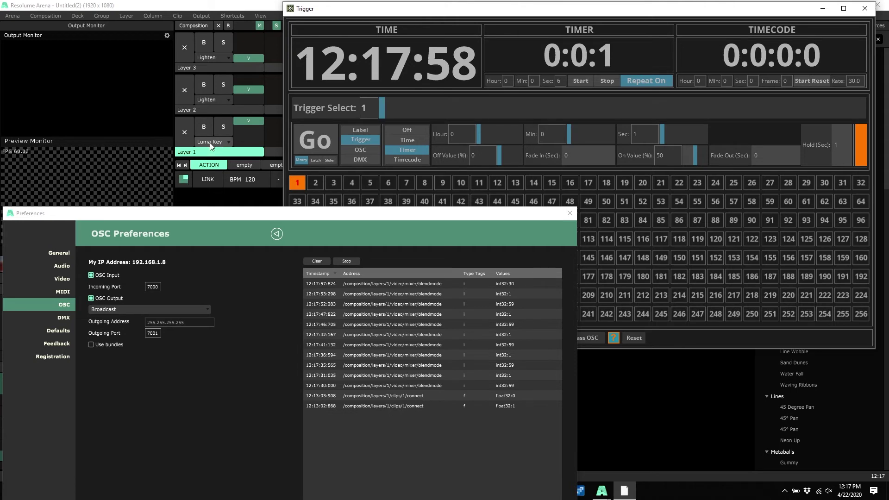
# Examine Layer 1's list of blend modes, return to Trigger and close Resolume's Preferences window
pyautogui.click(211, 146)
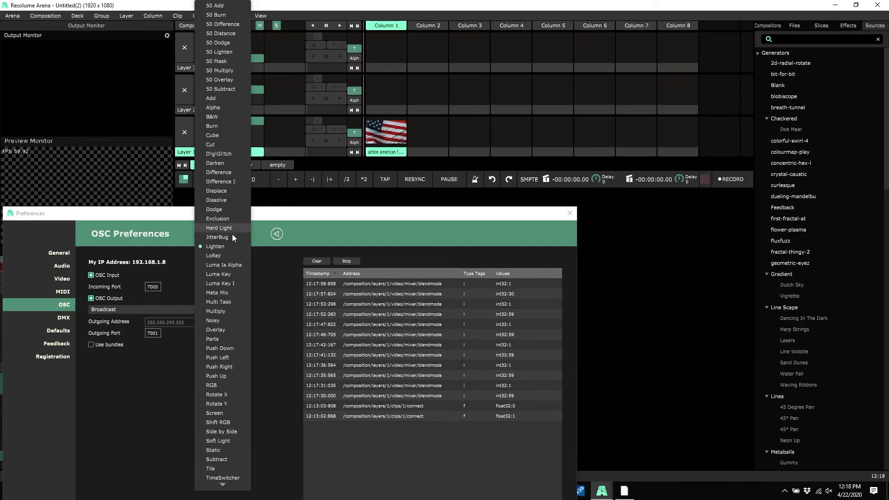
pyautogui.click(307, 216)
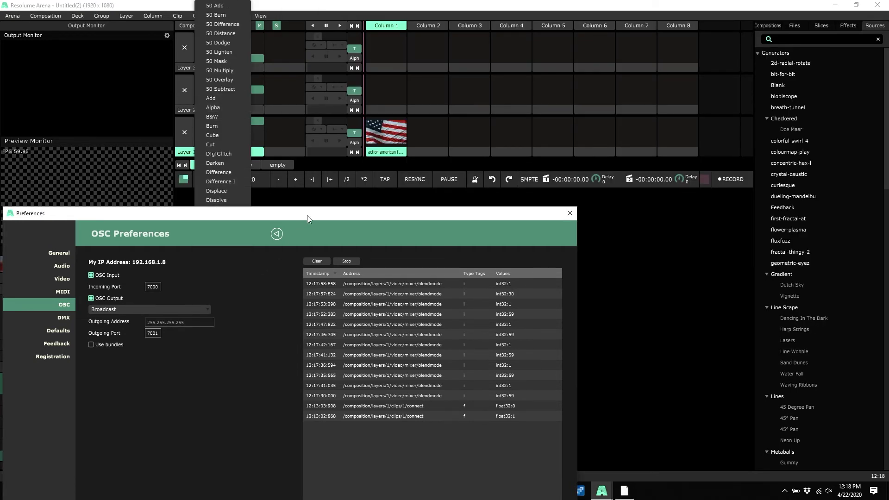
pyautogui.click(624, 490)
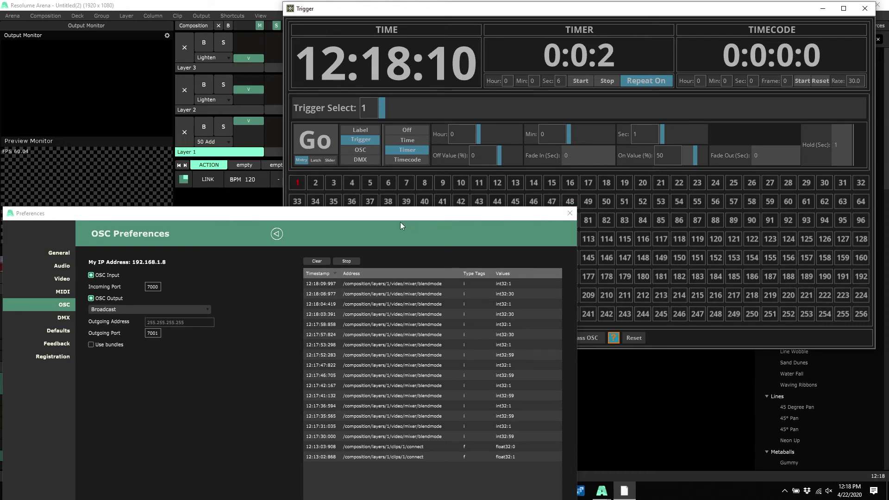
pyautogui.click(570, 214)
pyautogui.click(570, 214)
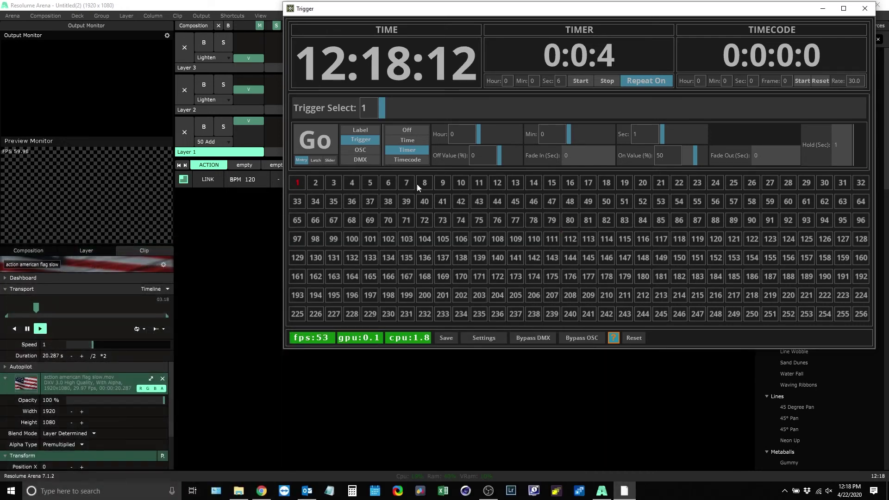
# Change trigger 1's OSC value type to Float and show its DMX settings
pyautogui.click(368, 152)
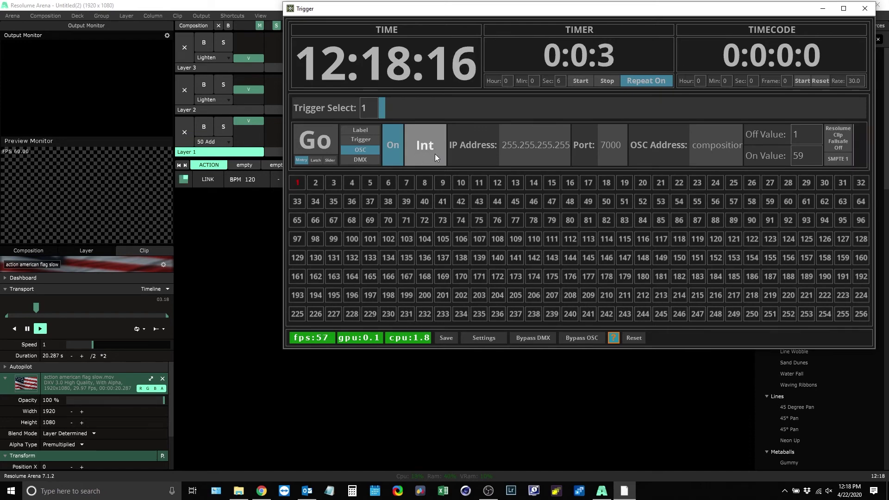
pyautogui.click(426, 146)
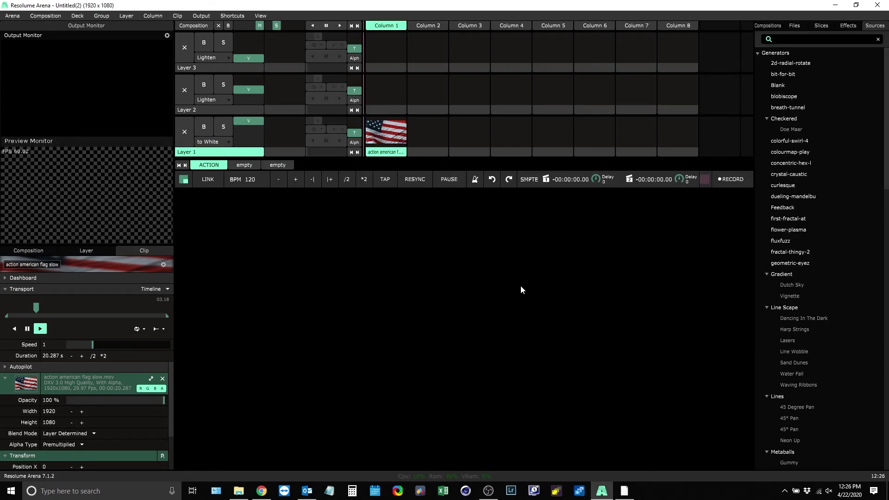
pyautogui.click(624, 490)
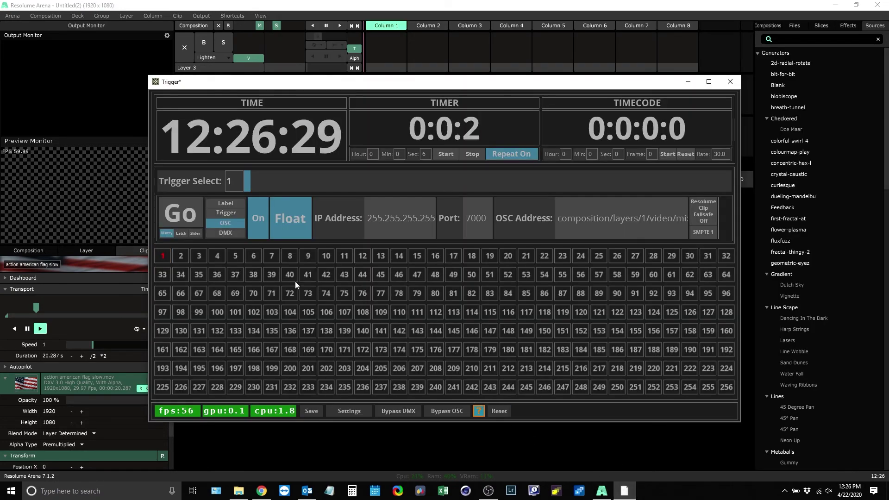
pyautogui.click(224, 235)
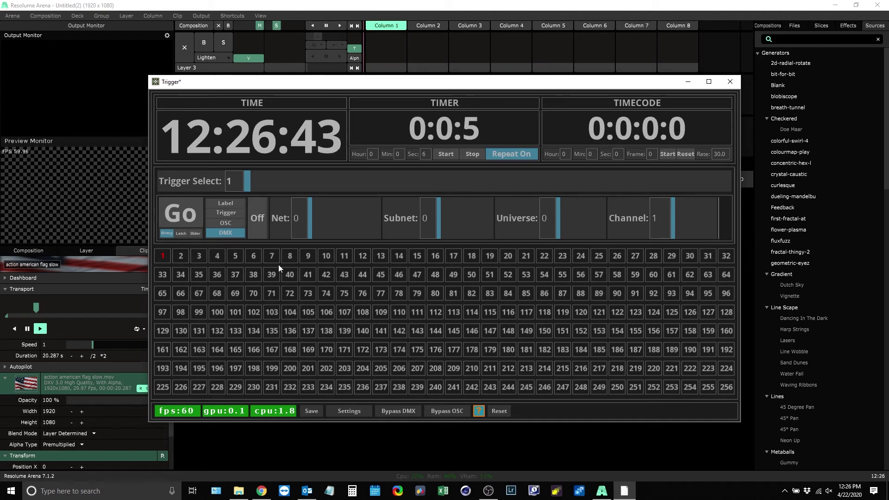
# Check the DMX input's channel offset, subnet and universe in Resolume Arena's preferences and close them
pyautogui.click(263, 12)
pyautogui.click(10, 18)
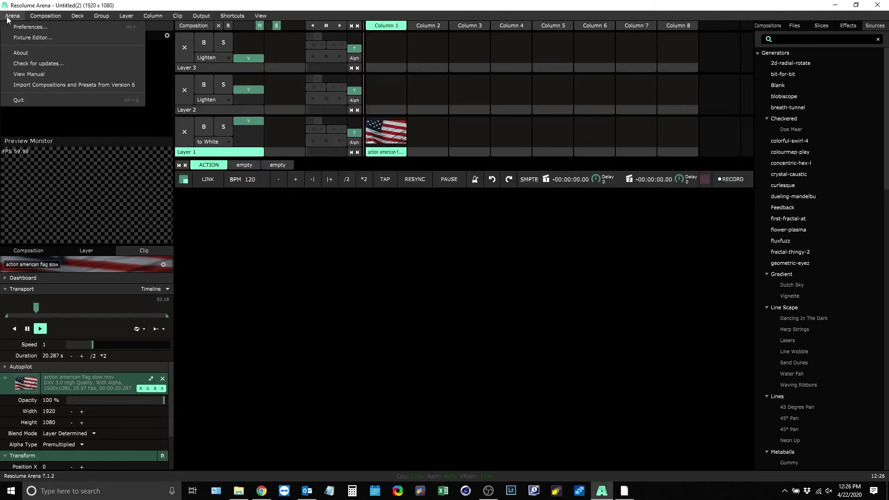
pyautogui.click(15, 33)
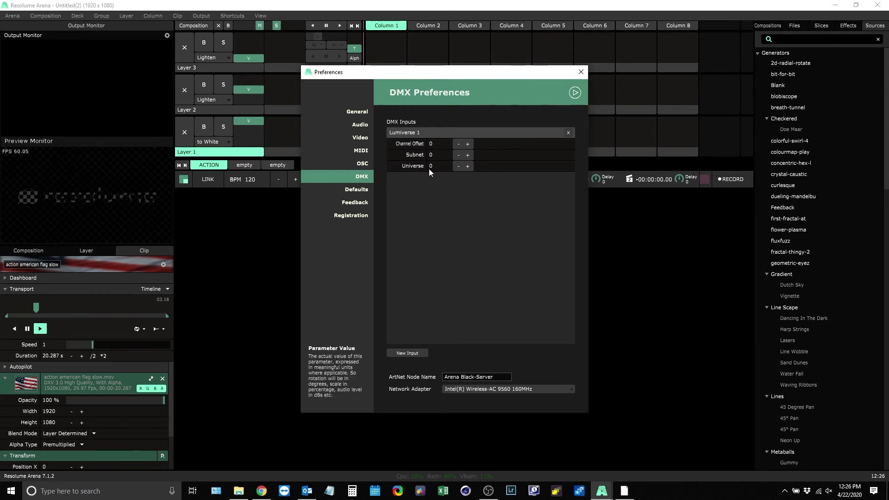
pyautogui.click(581, 73)
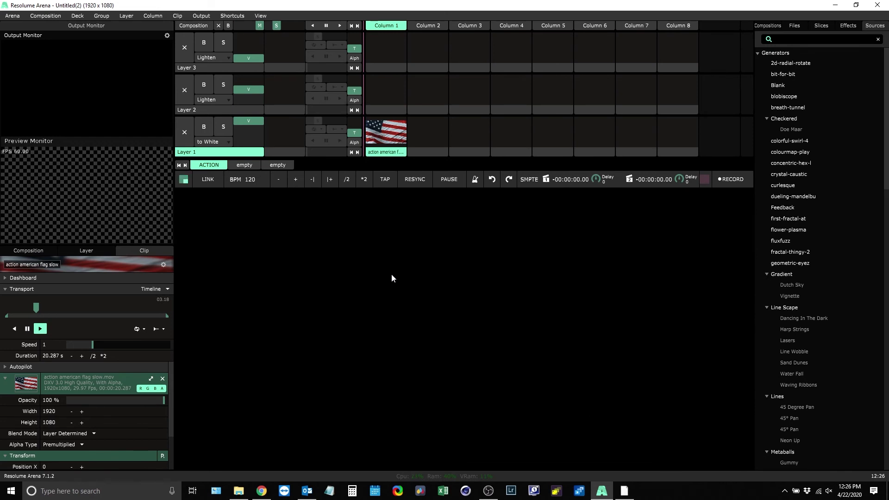
# Create a DMX shortcut for Layer 1's video opacity on Lumiverse 1, channel 1, and leave shortcut editing
pyautogui.click(234, 16)
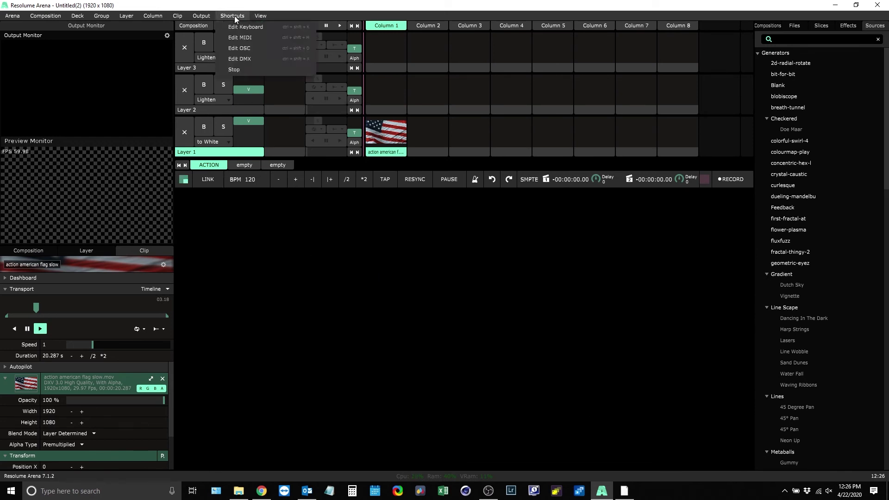
pyautogui.click(247, 59)
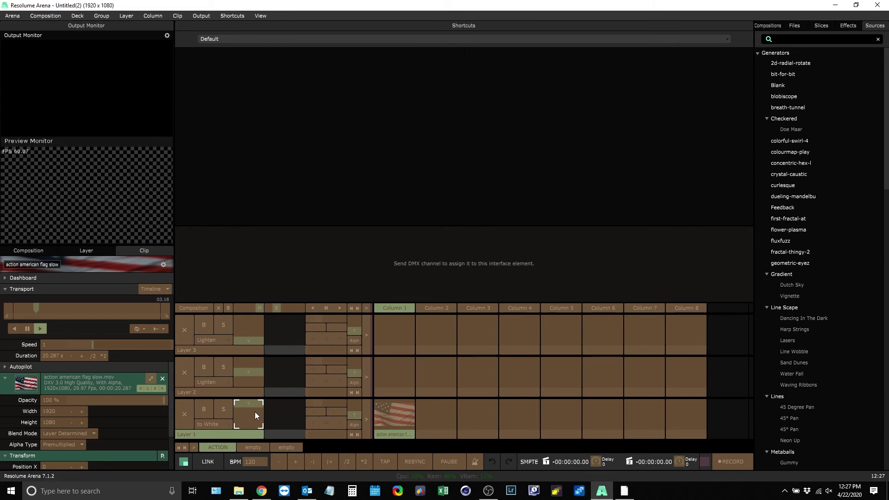
pyautogui.rightClick(249, 415)
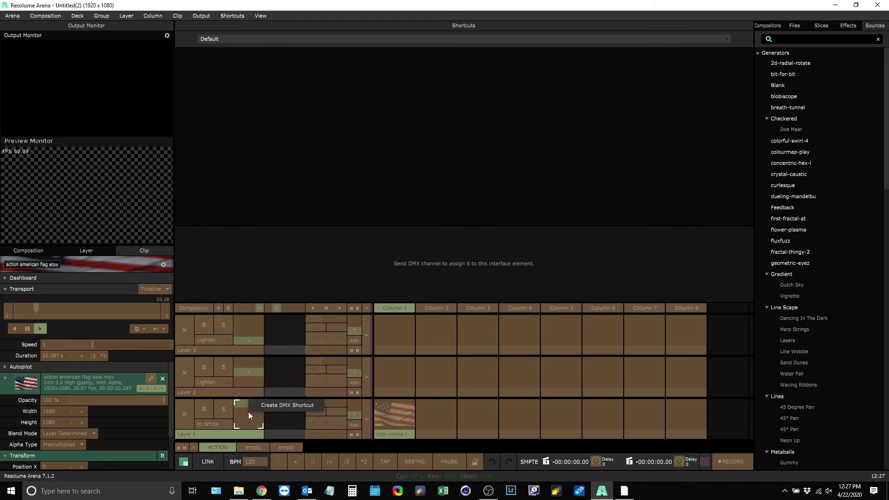
pyautogui.click(273, 404)
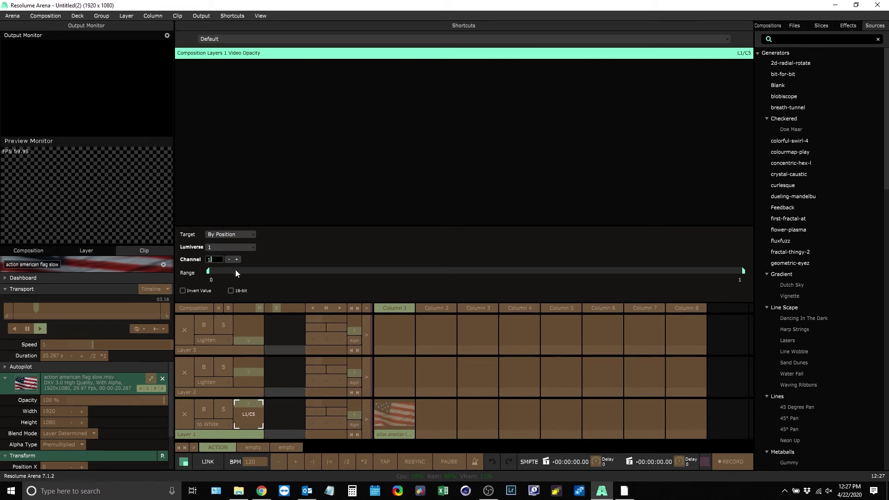
pyautogui.write('1')
pyautogui.press('Return')
pyautogui.hotkey('ctrl', 'd')
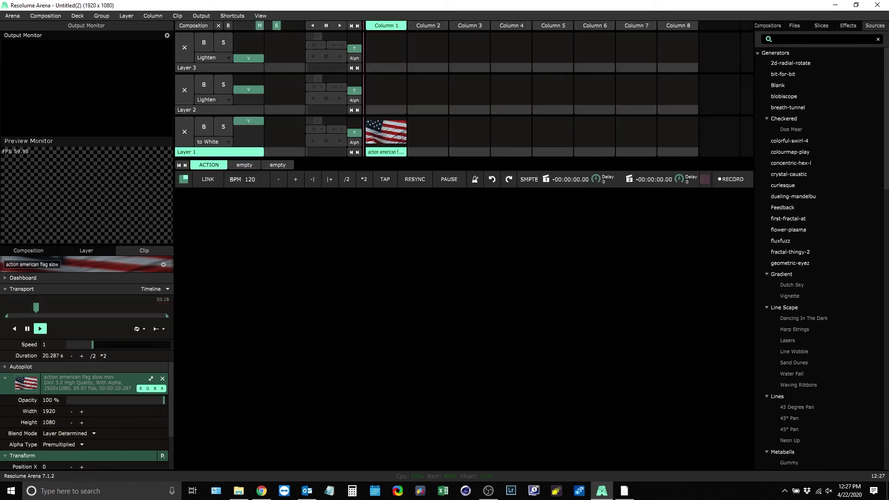
# Switch to Trigger, place its window clear of Resolume's layer controls and turn on trigger 1's DMX output
pyautogui.click(624, 490)
pyautogui.moveTo(480, 86); pyautogui.dragTo(567, 160)
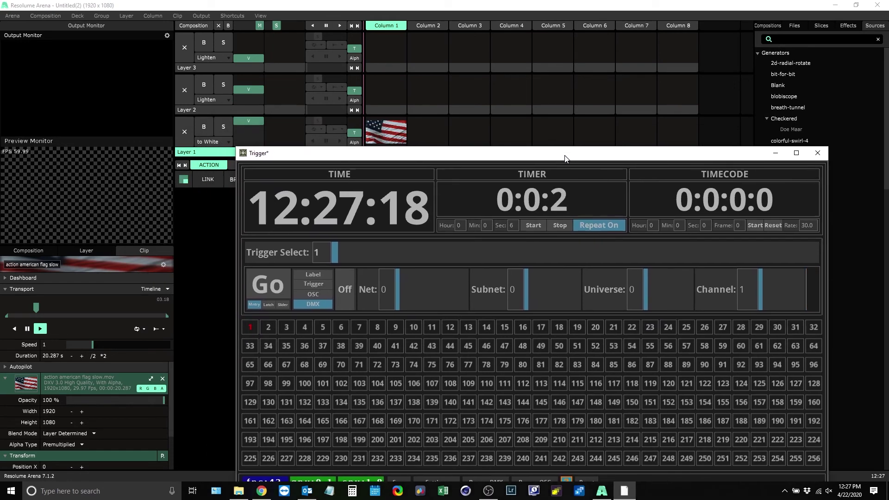
pyautogui.click(350, 295)
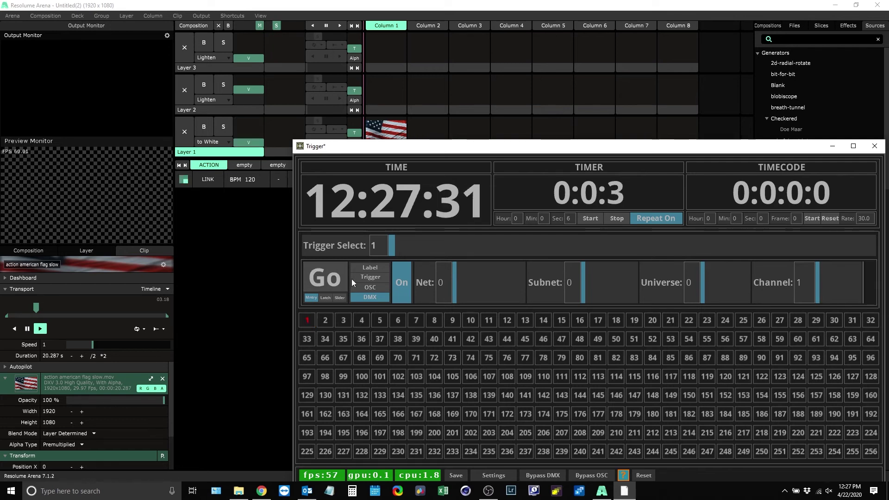
# Set trigger 1's hold time to 4 seconds and its fade-in and fade-out times to 1 second each
pyautogui.click(372, 278)
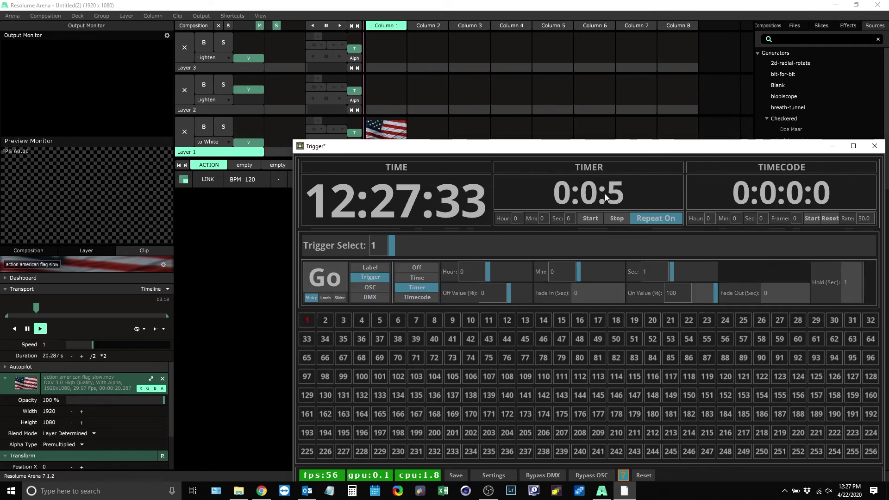
pyautogui.moveTo(611, 148); pyautogui.dragTo(592, 126)
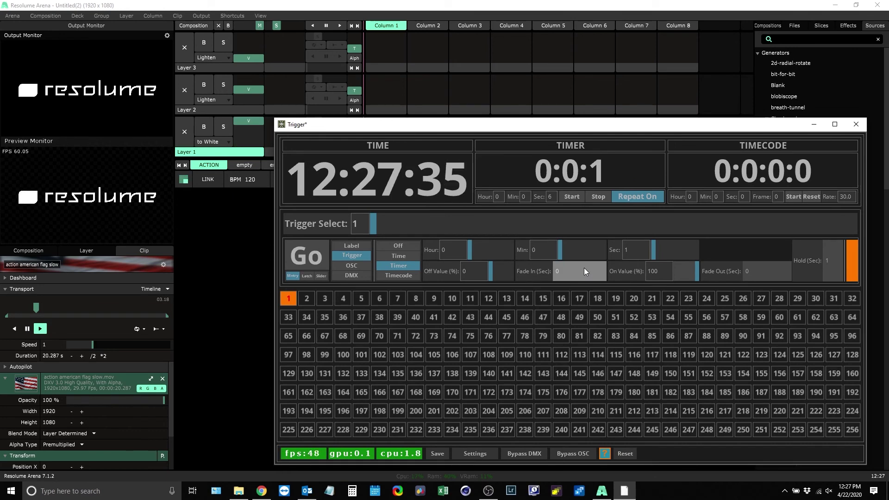
pyautogui.click(814, 265)
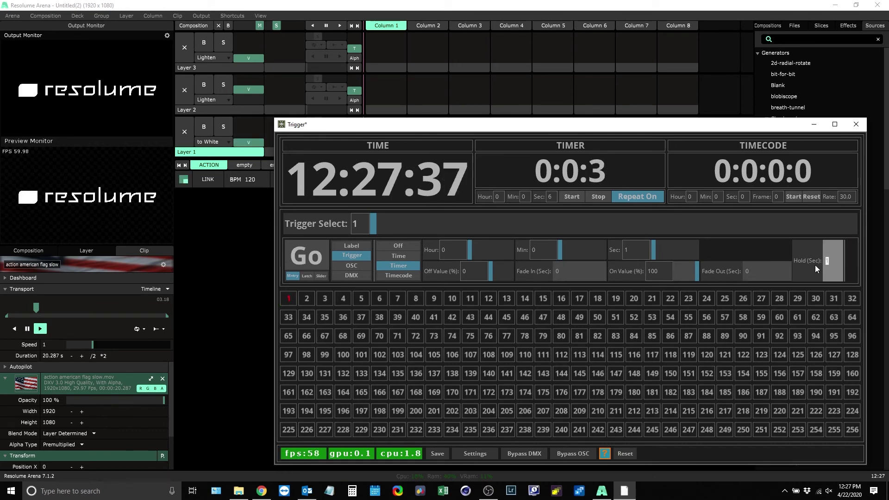
pyautogui.write('4')
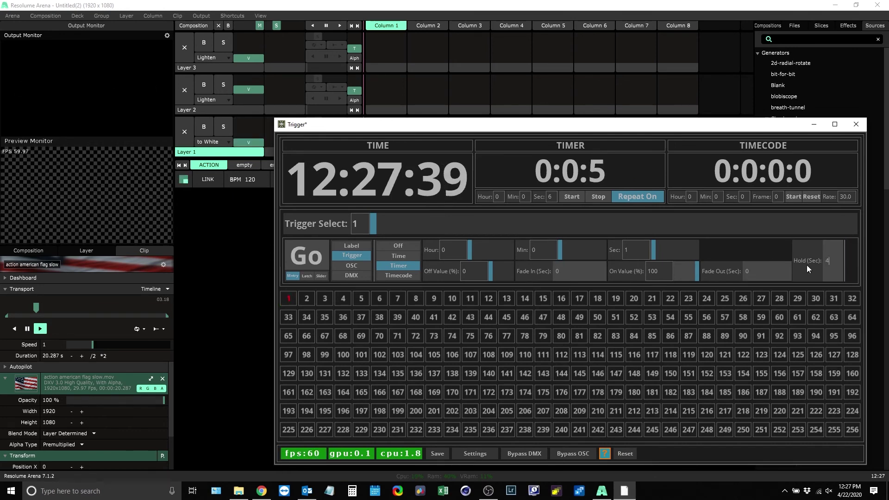
pyautogui.click(561, 275)
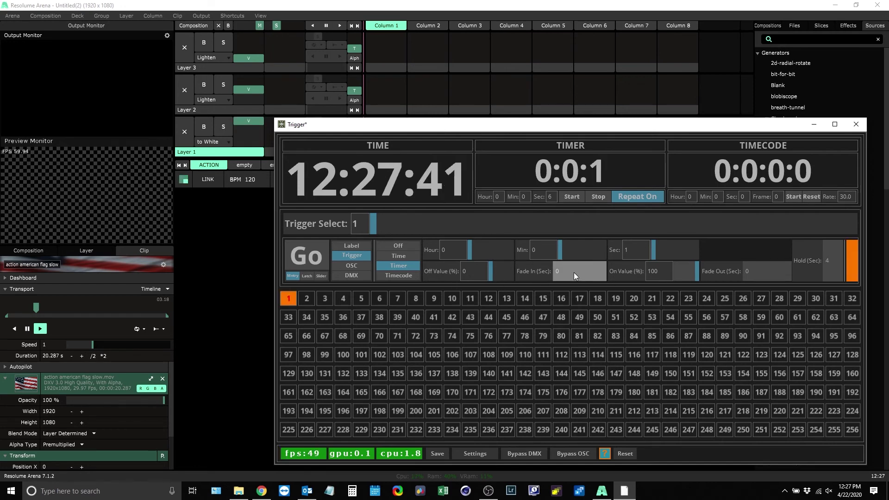
pyautogui.write('1')
pyautogui.click(733, 275)
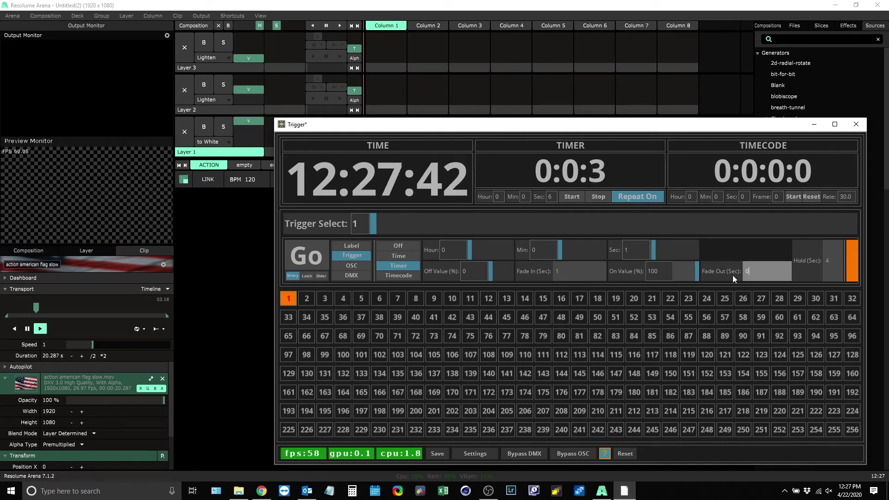
pyautogui.write('1')
pyautogui.press('Return')
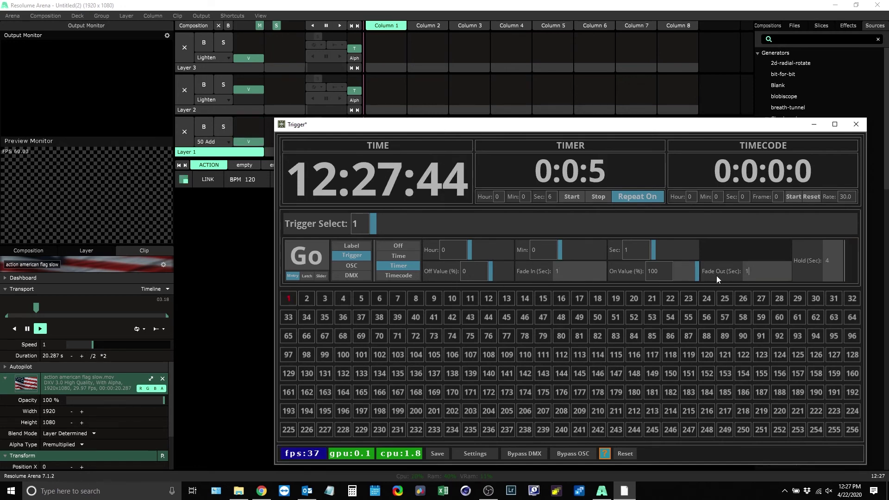
# Observe Layer 1's opacity and blend mode while reviewing trigger 1's OSC and DMX settings
pyautogui.moveTo(249, 142); pyautogui.dragTo(250, 121)
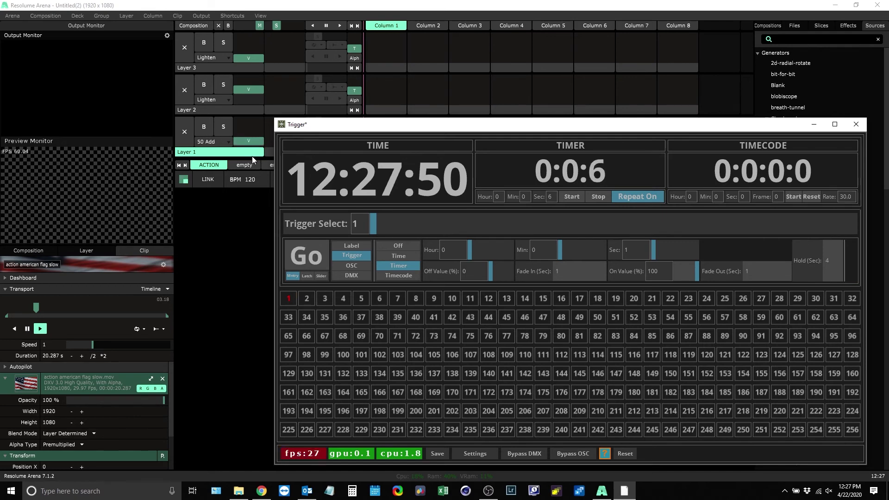
pyautogui.click(354, 268)
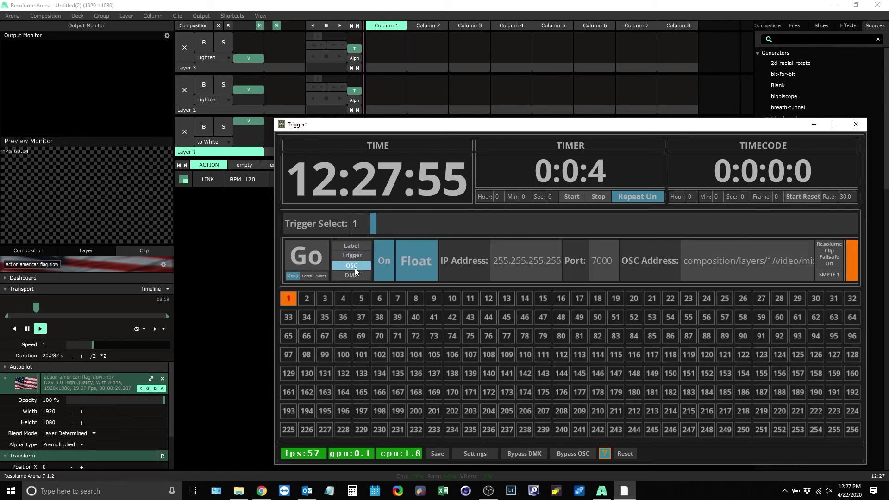
pyautogui.click(354, 275)
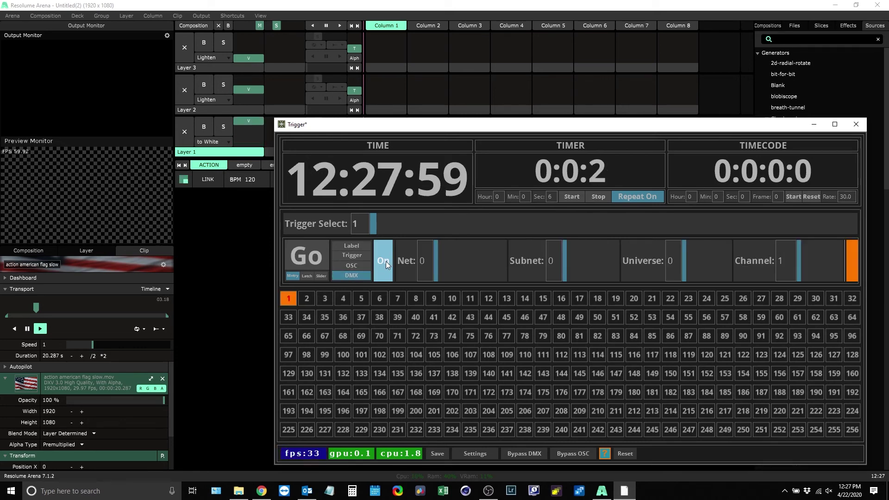
# Switch the IO viewer in Trigger's settings to DMX, examine the outgoing channel value and return to the triggers
pyautogui.click(475, 453)
pyautogui.moveTo(501, 137); pyautogui.dragTo(415, 76)
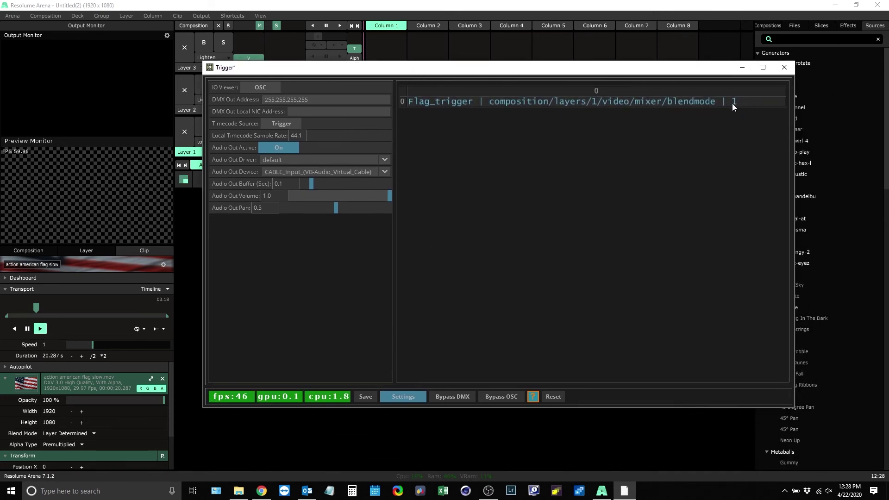
pyautogui.click(274, 87)
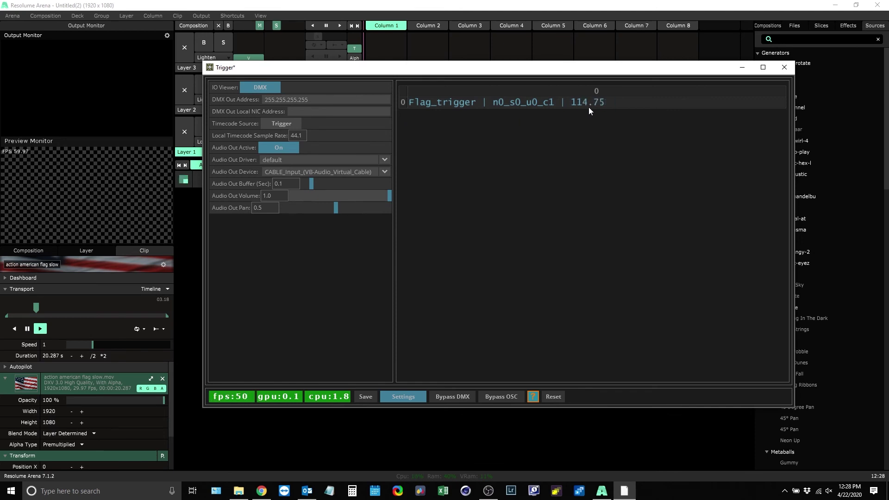
pyautogui.click(403, 396)
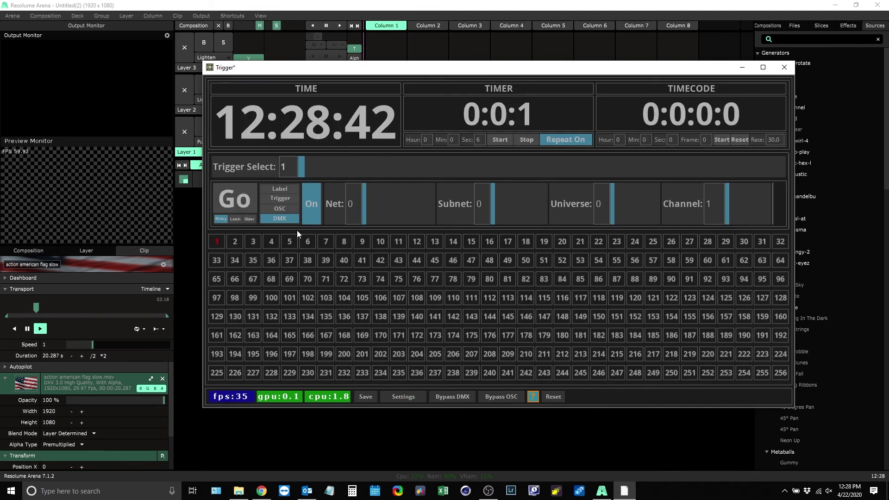
# Set trigger 1's trigger mode to Off and move the Trigger window to uncover Resolume's layers
pyautogui.click(282, 200)
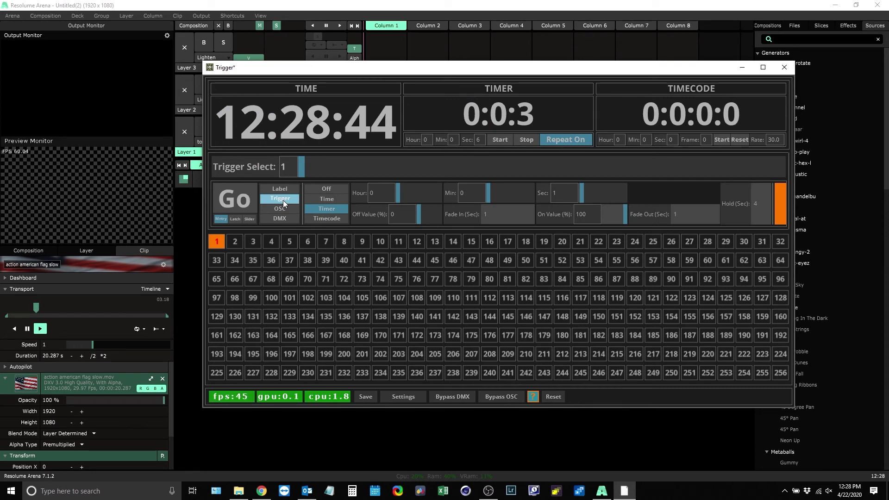
pyautogui.click(328, 188)
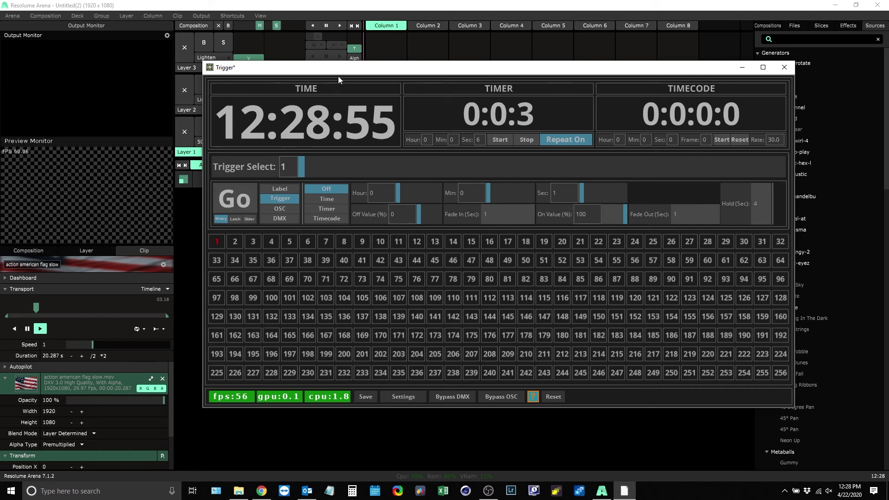
pyautogui.moveTo(344, 68); pyautogui.dragTo(405, 177)
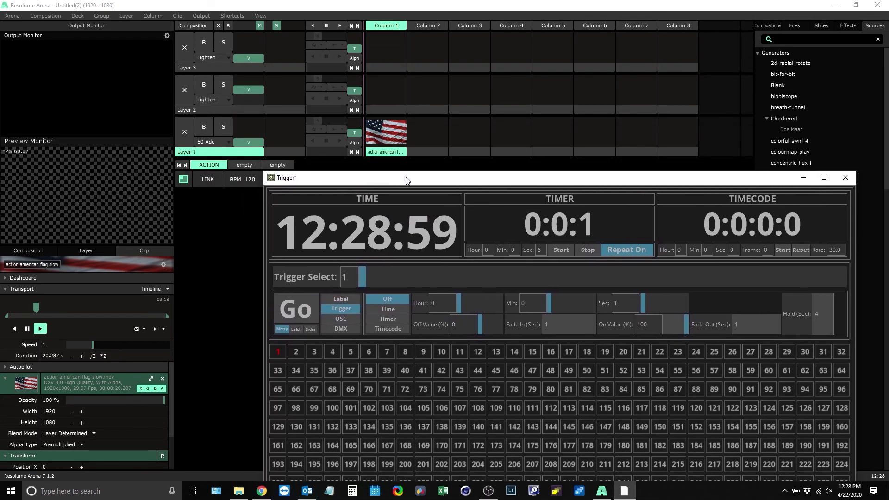
# Show trigger 1's OSC settings and copy the OSC input address of Layer 2's video opacity from Resolume's OSC shortcuts
pyautogui.click(346, 317)
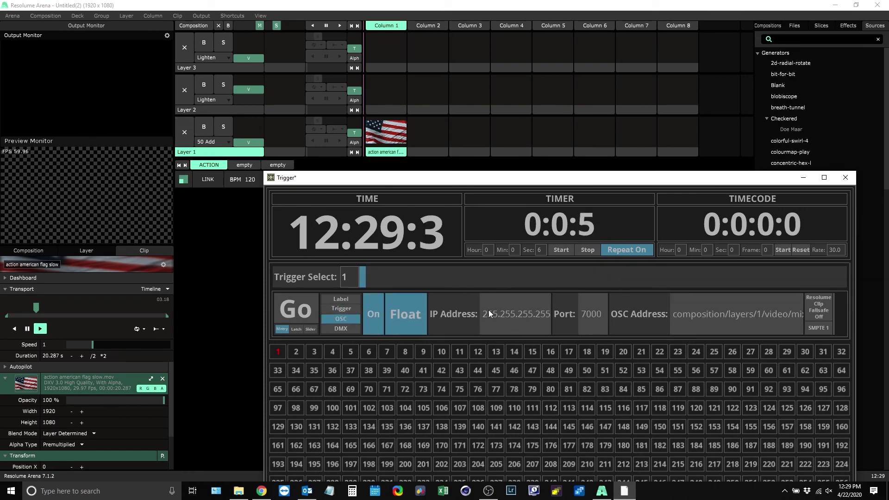
pyautogui.click(291, 26)
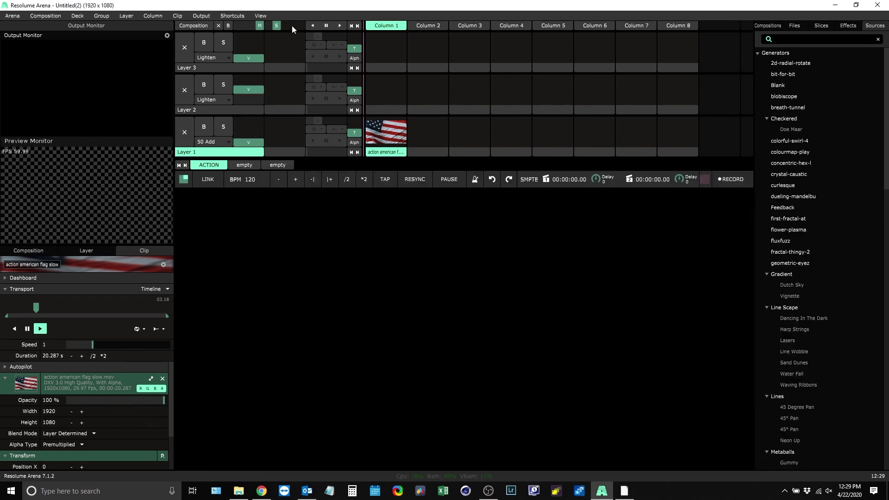
pyautogui.click(260, 16)
pyautogui.moveTo(232, 16)
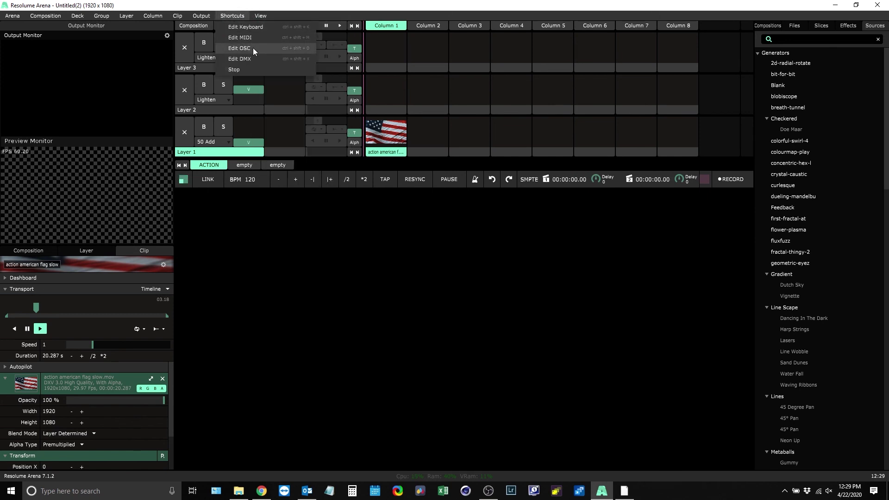
pyautogui.click(251, 48)
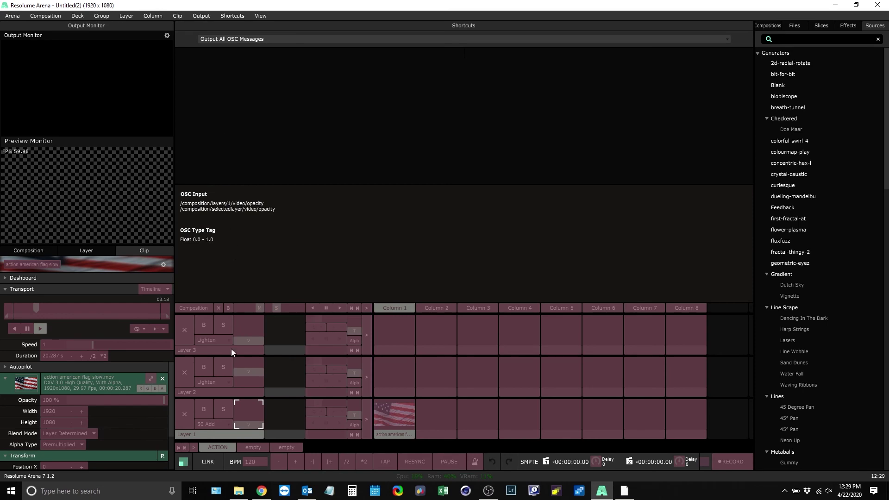
pyautogui.click(245, 370)
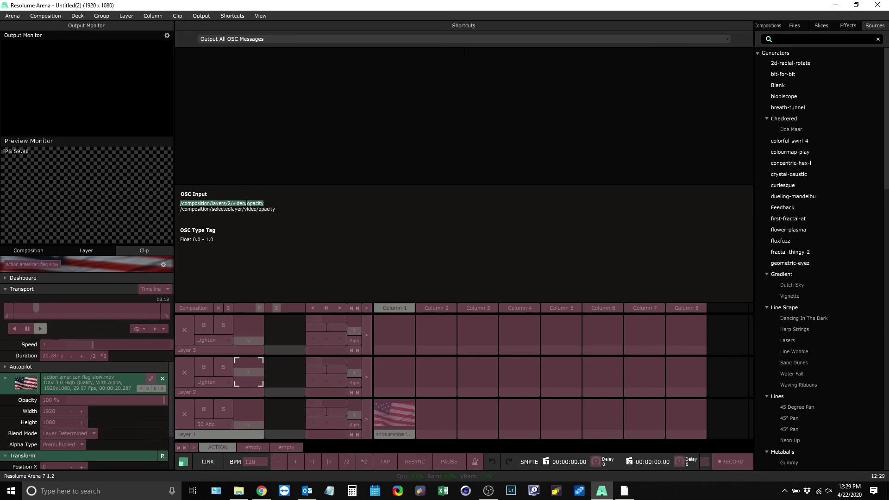
pyautogui.press('Escape')
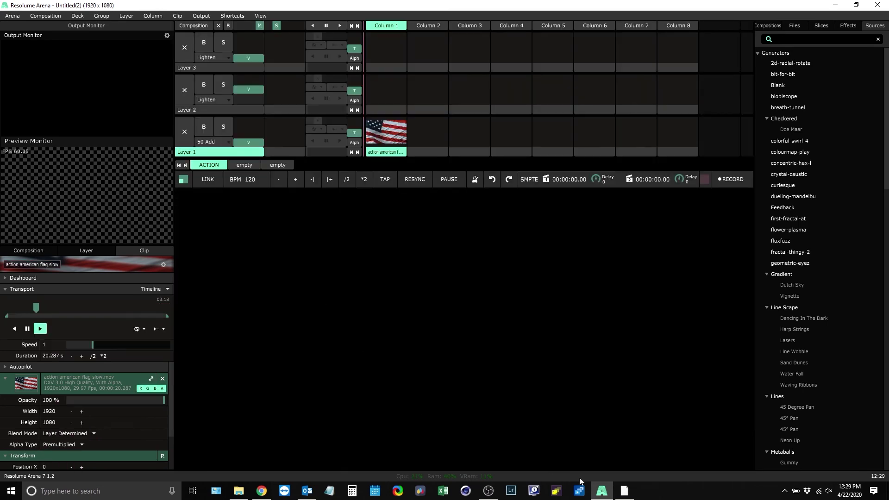
# Replace trigger 1's OSC address in Trigger with composition/layers/2/video/opacity and reposition the window beside Resolume's layer controls
pyautogui.click(624, 490)
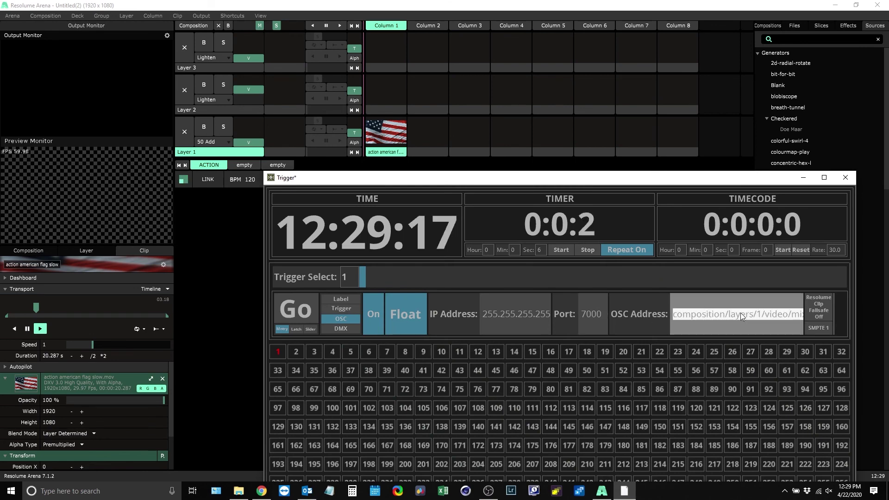
pyautogui.write('/composition/layers/2/video/opacity')
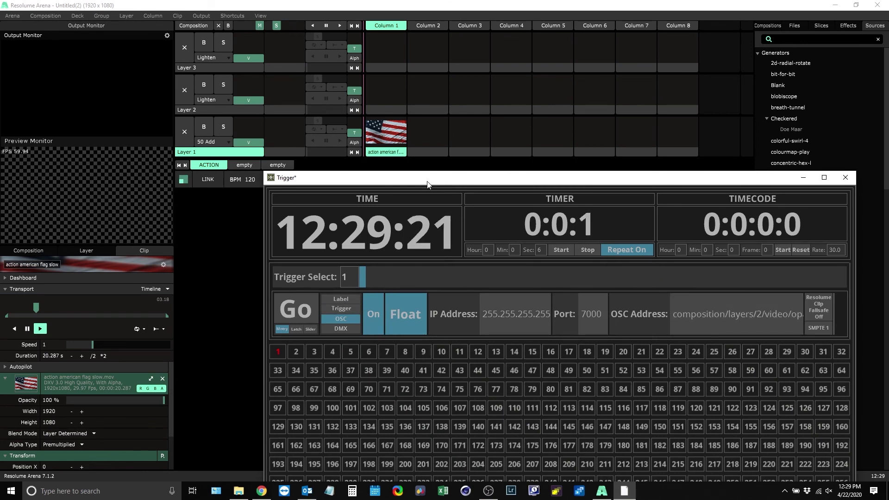
pyautogui.moveTo(425, 183); pyautogui.dragTo(429, 111)
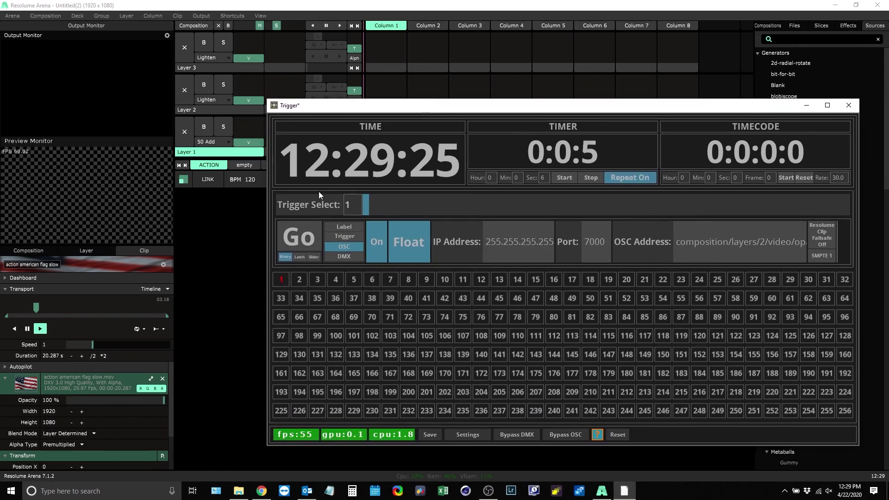
# Show trigger 1's DMX settings and fire the trigger manually while keeping Resolume's layer opacity controls uncovered
pyautogui.moveTo(351, 110); pyautogui.dragTo(369, 111)
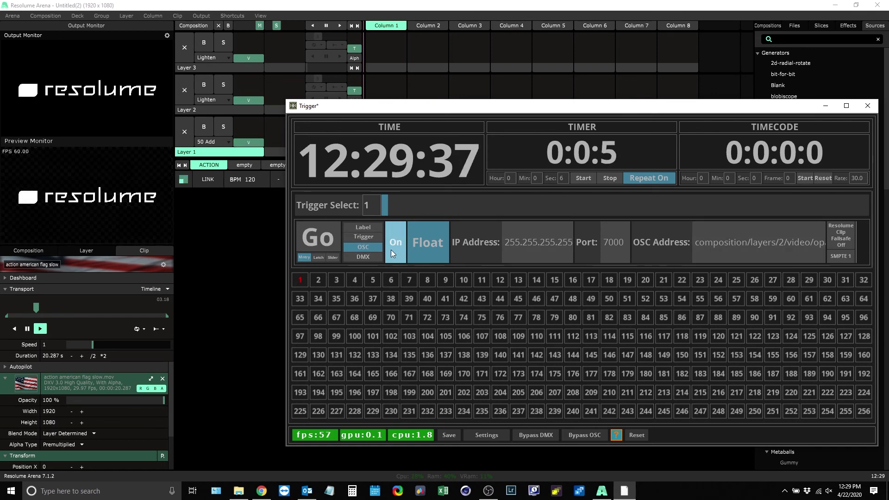
pyautogui.click(372, 258)
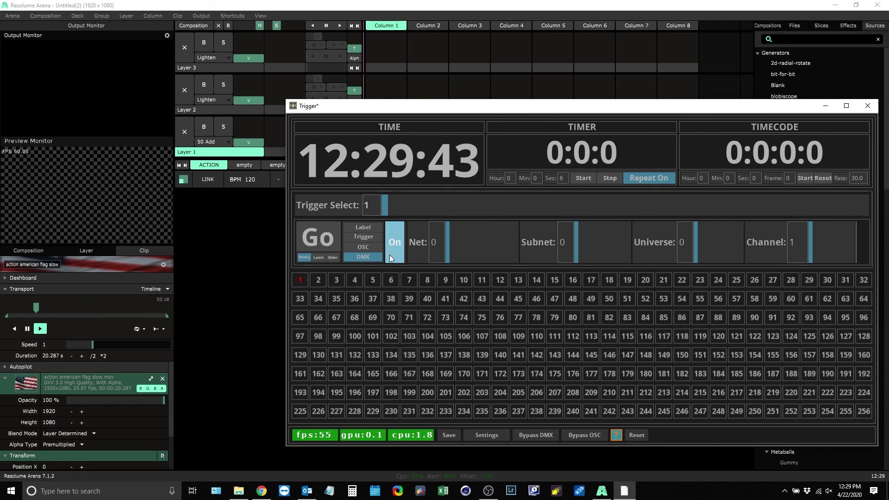
pyautogui.click(317, 238)
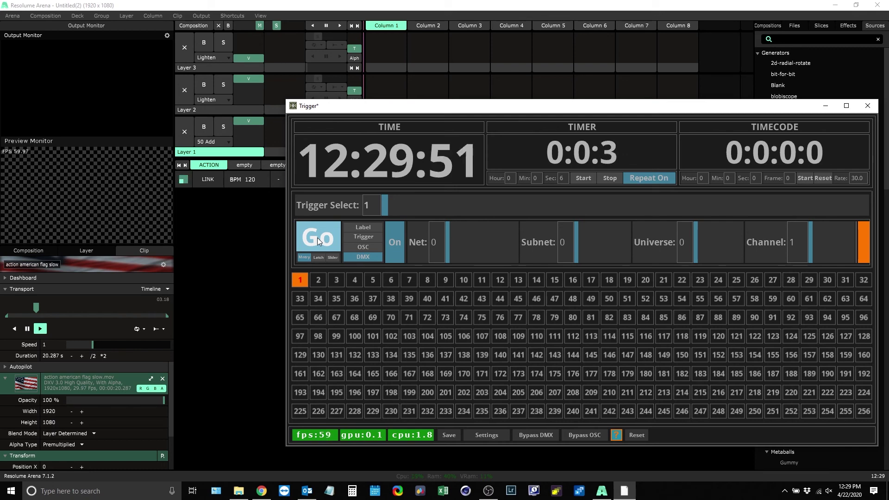
pyautogui.click(318, 236)
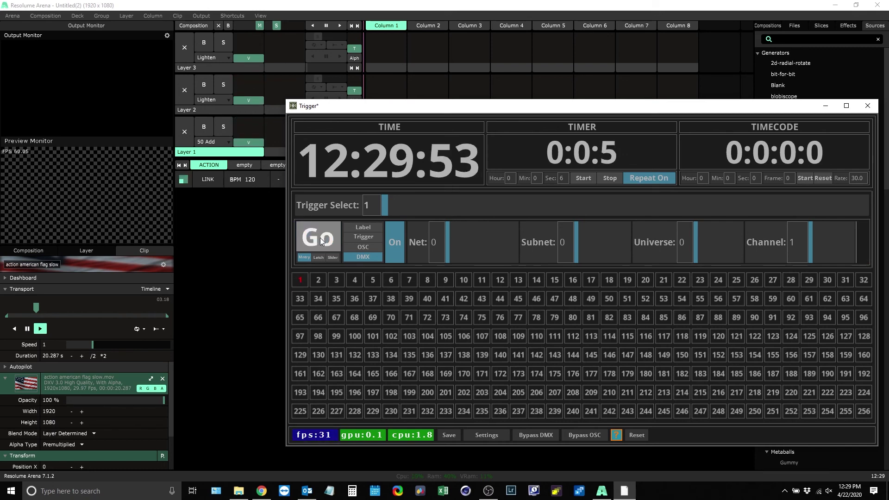
# Set trigger 1's fade in and fade out times to 0 seconds and its hold time to 1 second
pyautogui.click(368, 236)
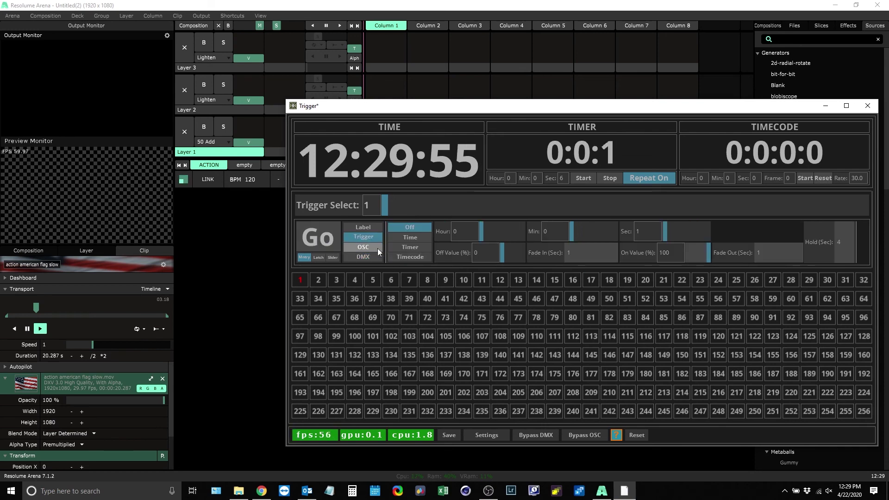
pyautogui.write('0')
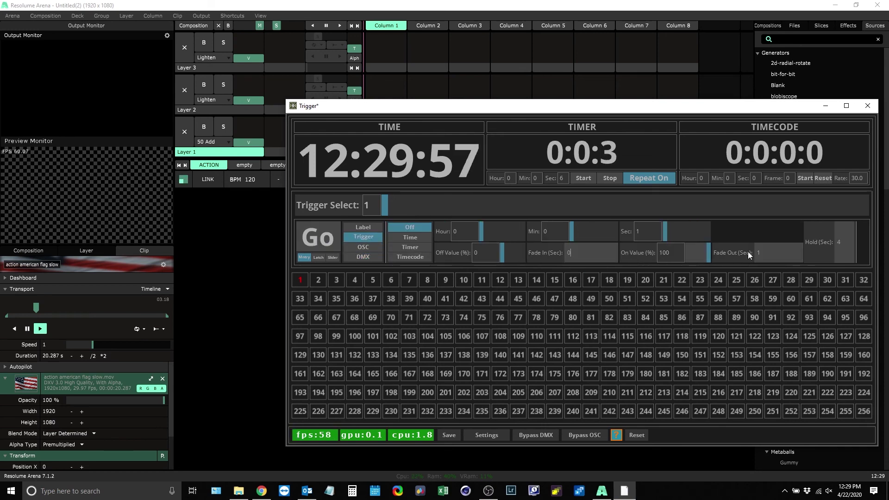
pyautogui.click(740, 258)
pyautogui.write('0')
pyautogui.click(840, 243)
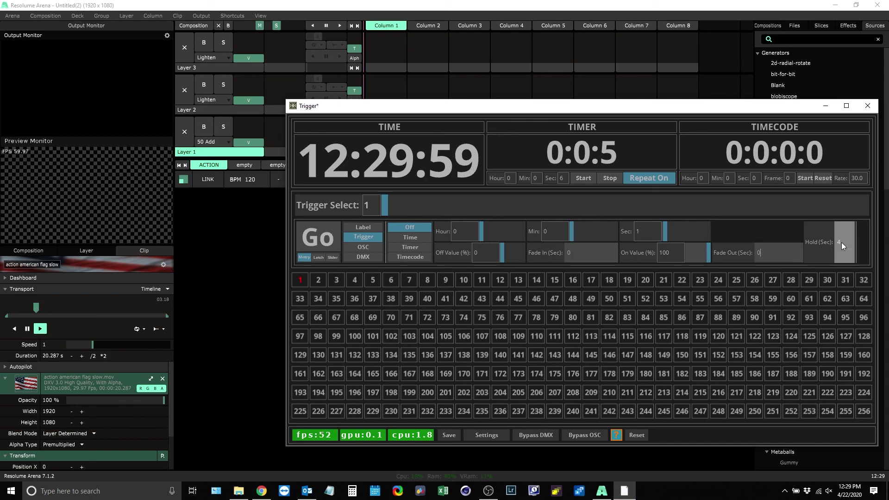
pyautogui.press('BackSpace')
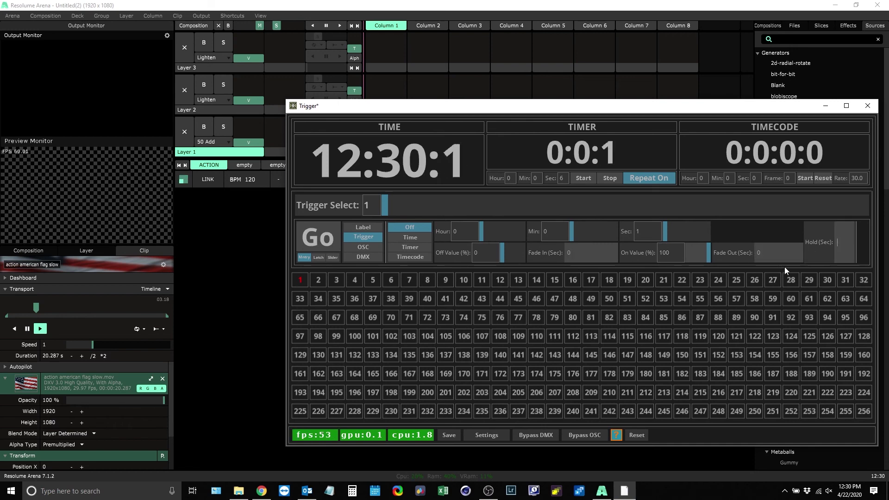
pyautogui.write('0')
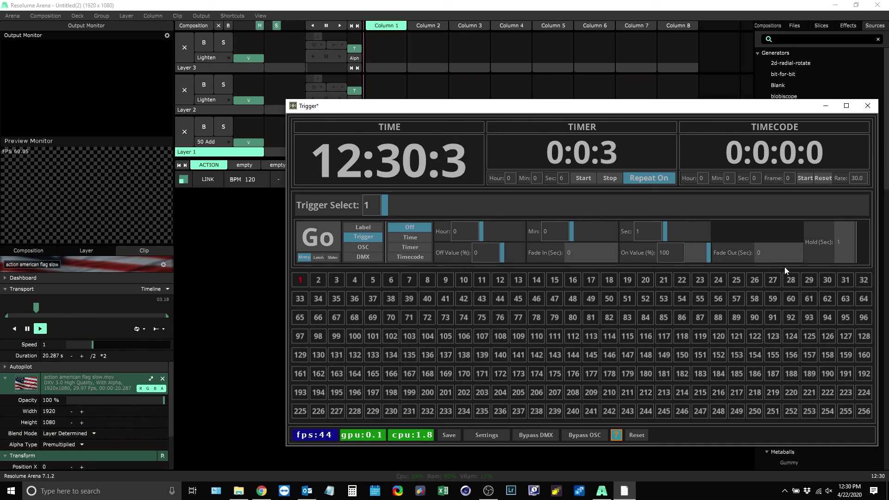
# Fire trigger 1 manually several times in momentary mode to test its instant response in Resolume
pyautogui.click(323, 238)
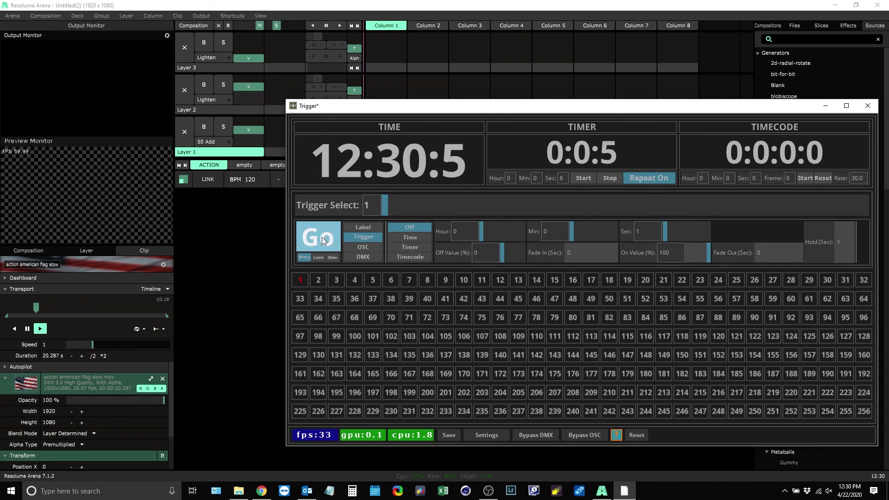
pyautogui.click(323, 239)
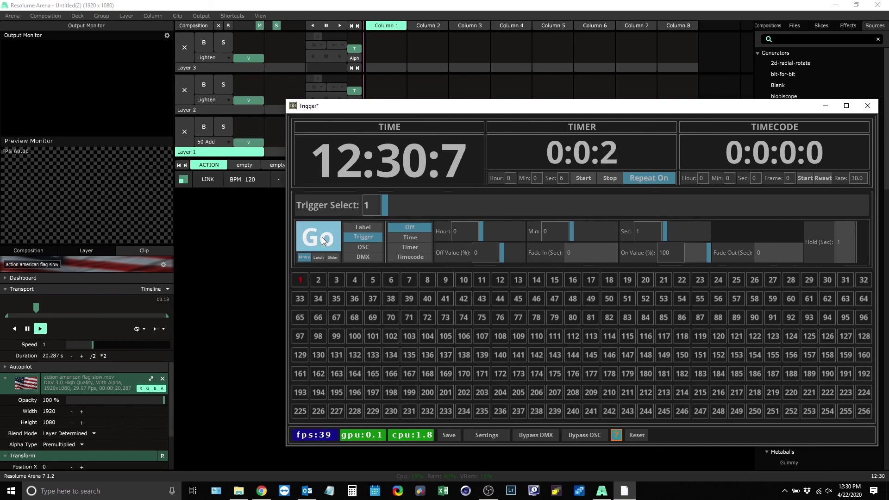
pyautogui.click(323, 239)
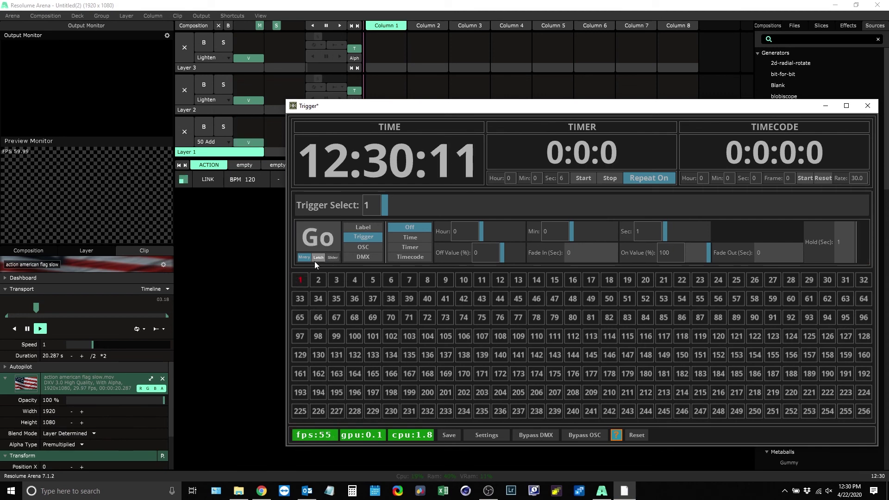
# Switch trigger 1's manual control to Latch and toggle the trigger on and off again
pyautogui.click(319, 257)
pyautogui.click(326, 239)
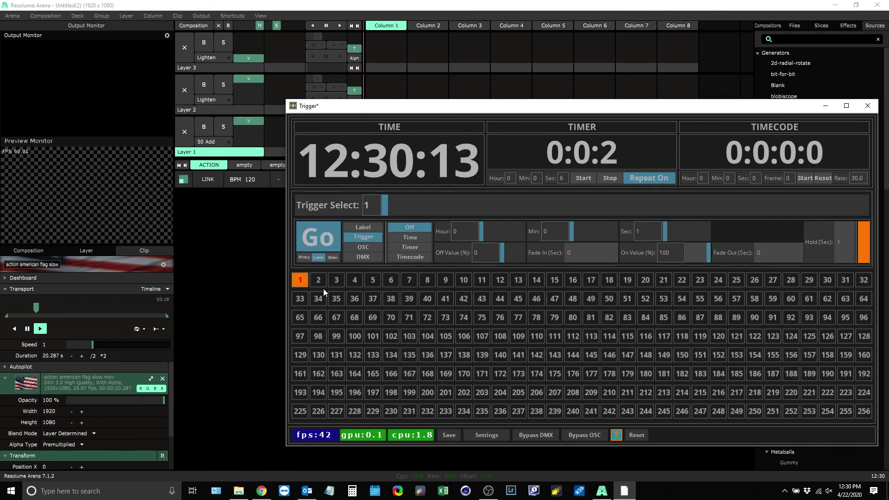
pyautogui.click(326, 240)
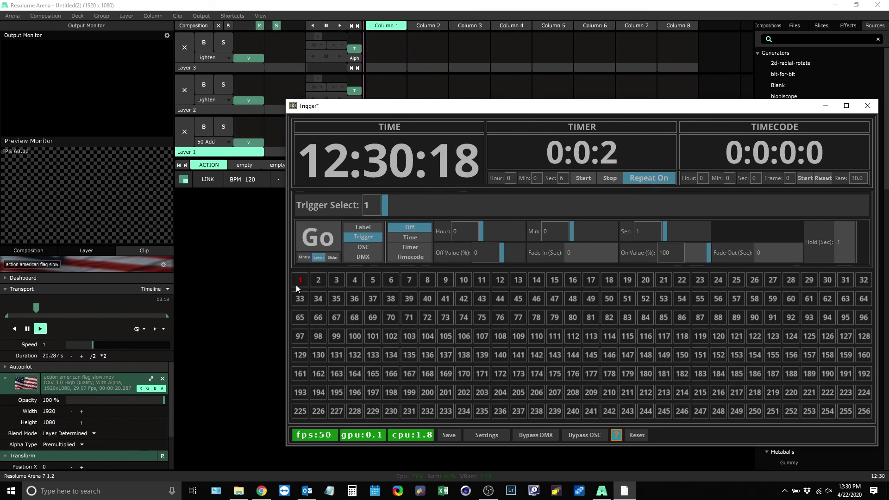
# Switch trigger 1's manual control to Slider, vary its level to 59, 22 and 85, and restore momentary mode
pyautogui.click(332, 257)
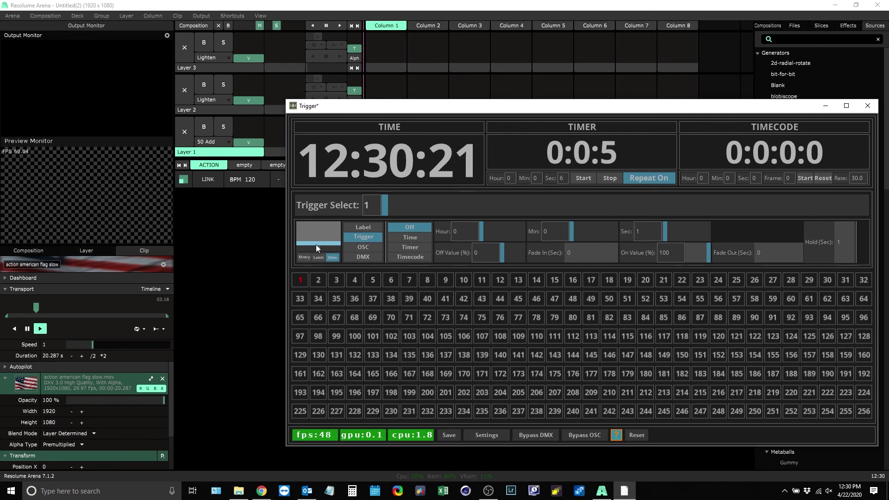
pyautogui.moveTo(315, 244); pyautogui.dragTo(316, 233)
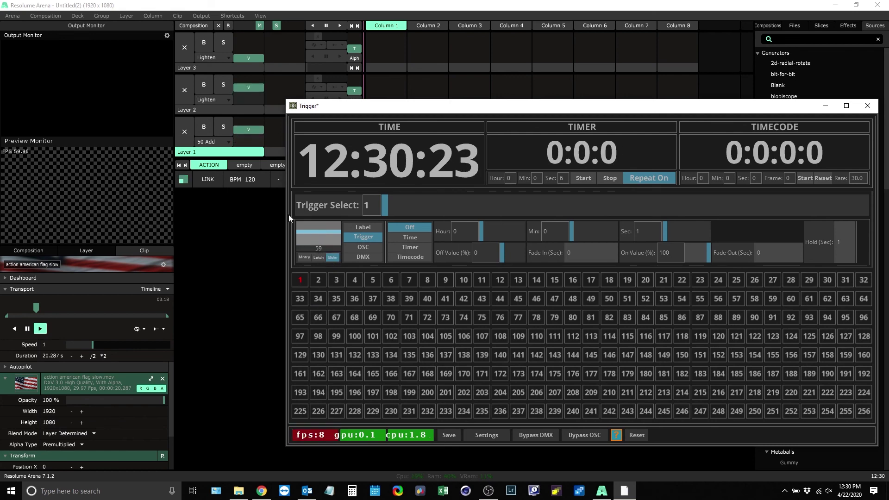
pyautogui.click(323, 239)
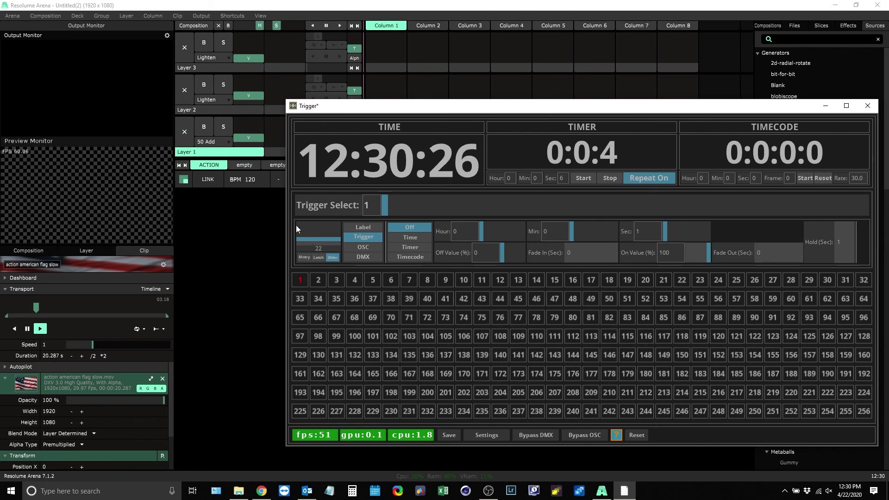
pyautogui.click(322, 226)
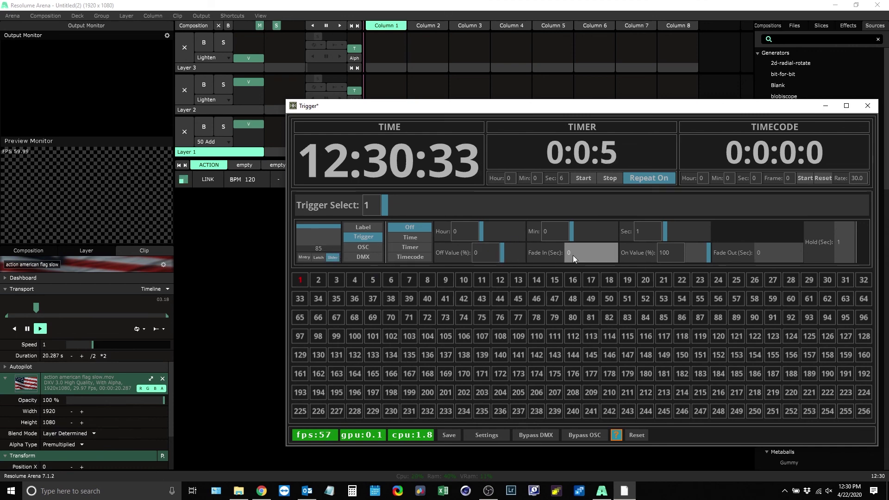
pyautogui.click(305, 258)
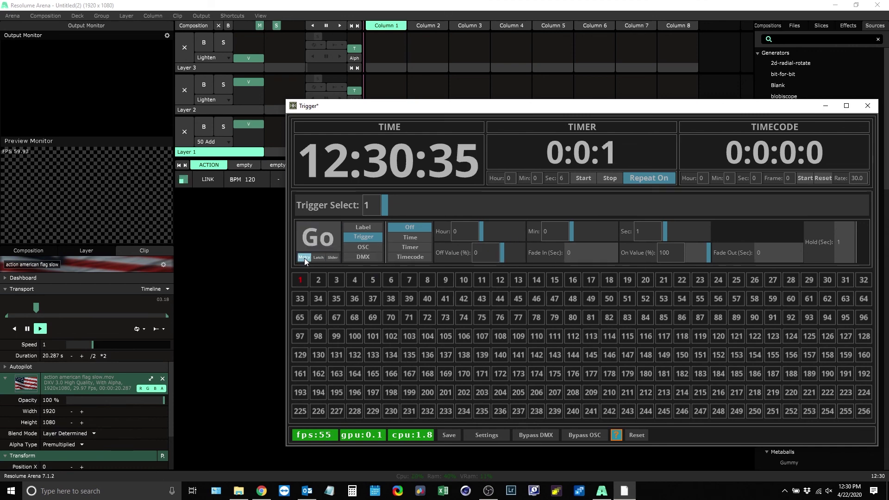
pyautogui.click(318, 235)
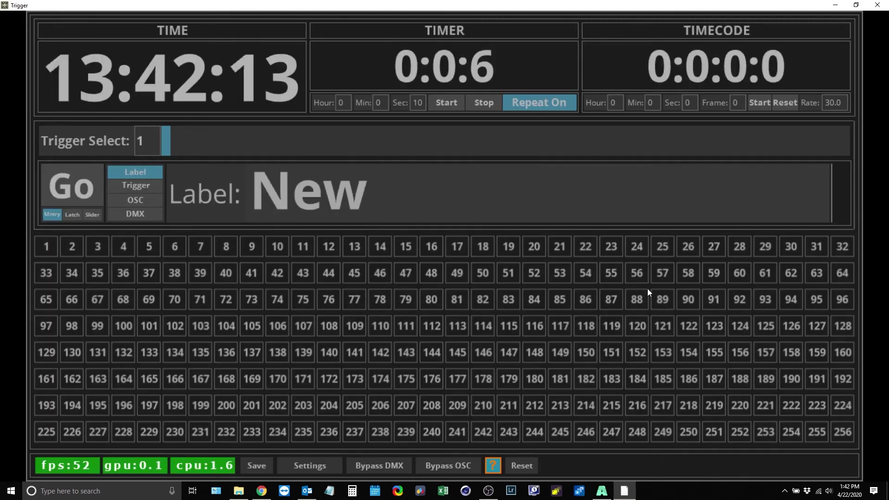
# Turn on Trigger's help mode and show trigger 1's trigger settings
pyautogui.click(492, 464)
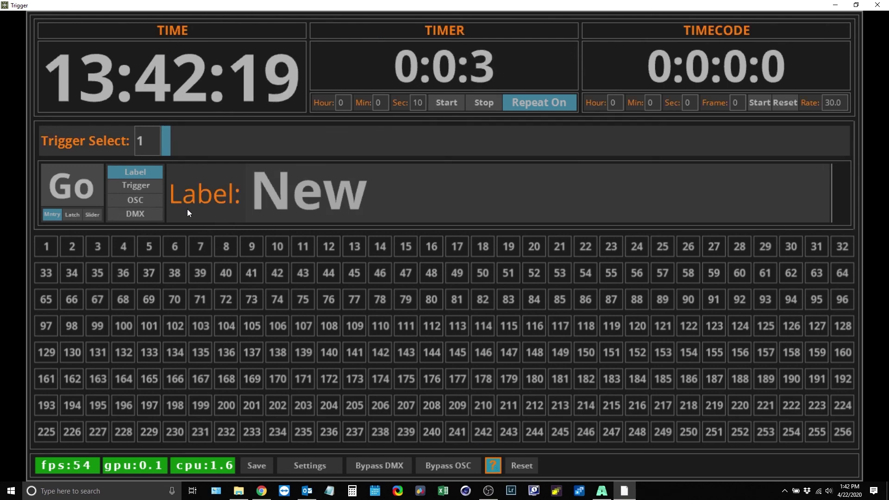
pyautogui.click(149, 188)
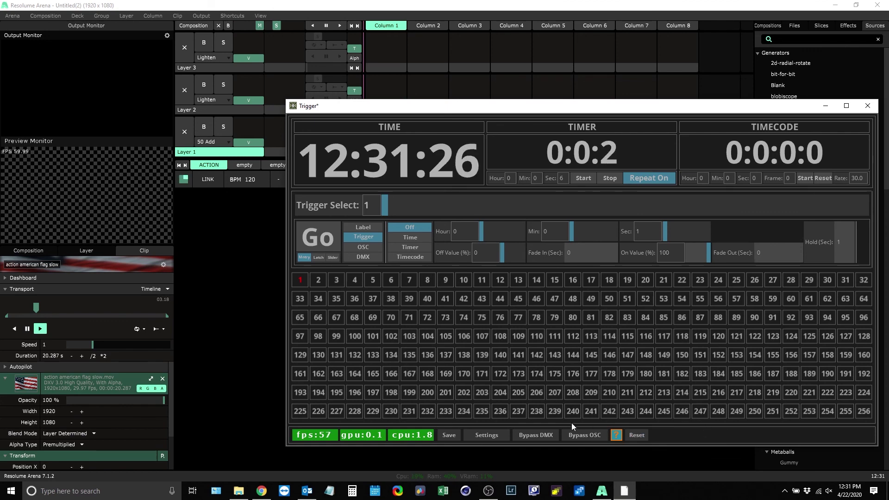
# Reset all triggers to their defaults and show trigger 1's label
pyautogui.click(637, 433)
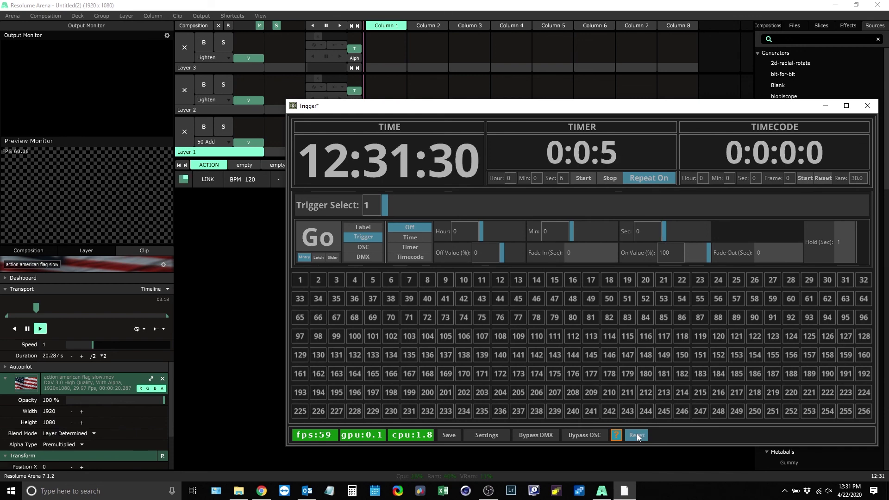
pyautogui.click(363, 228)
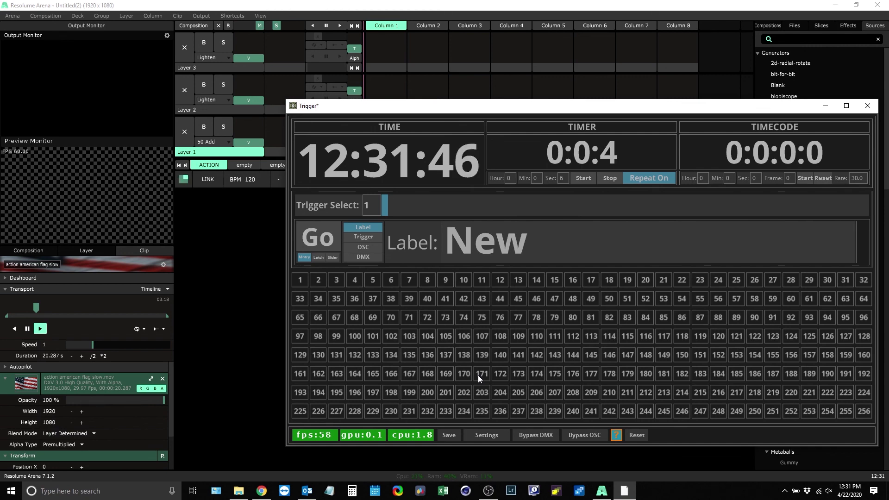
# Open the save dialog for the Trigger project and close it without saving
pyautogui.hotkey('ctrl', 's')
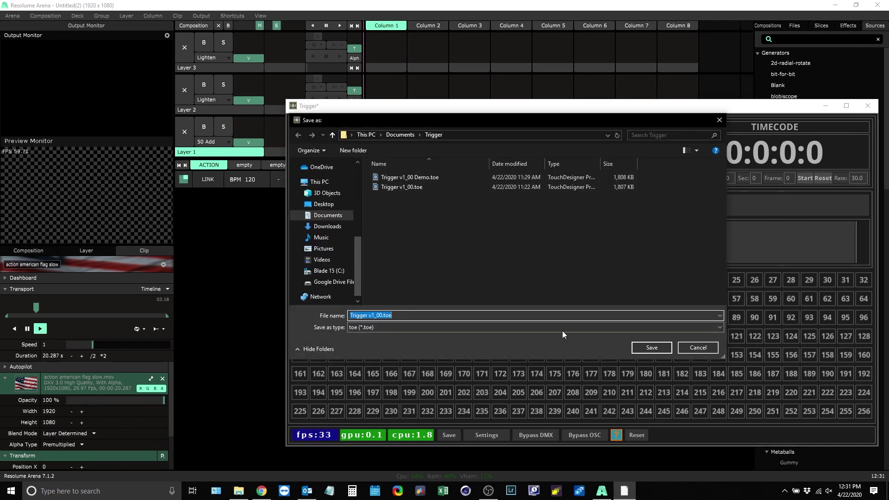
pyautogui.click(699, 347)
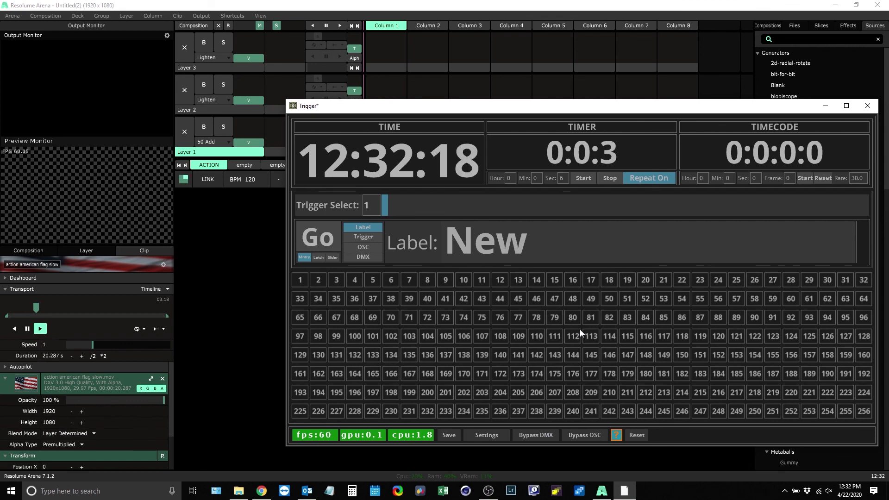
# Turn the DMX bypass on and off again, and view Trigger's settings before returning to the triggers
pyautogui.click(551, 437)
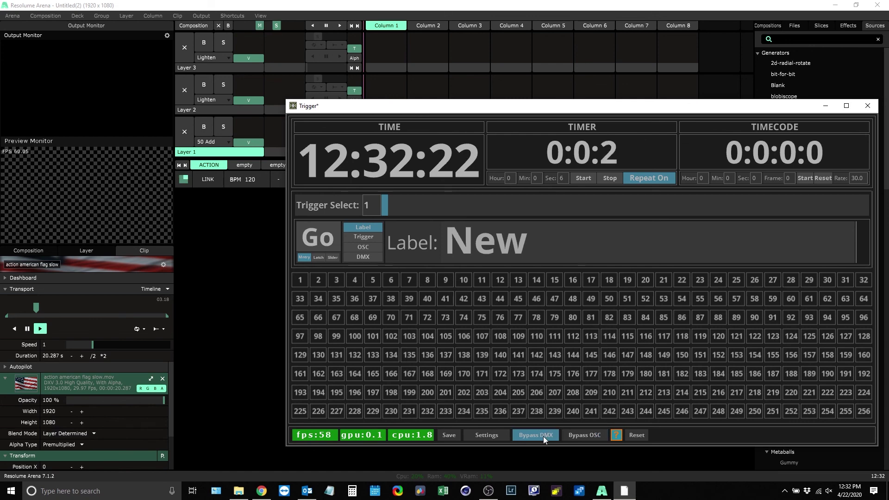
pyautogui.click(543, 435)
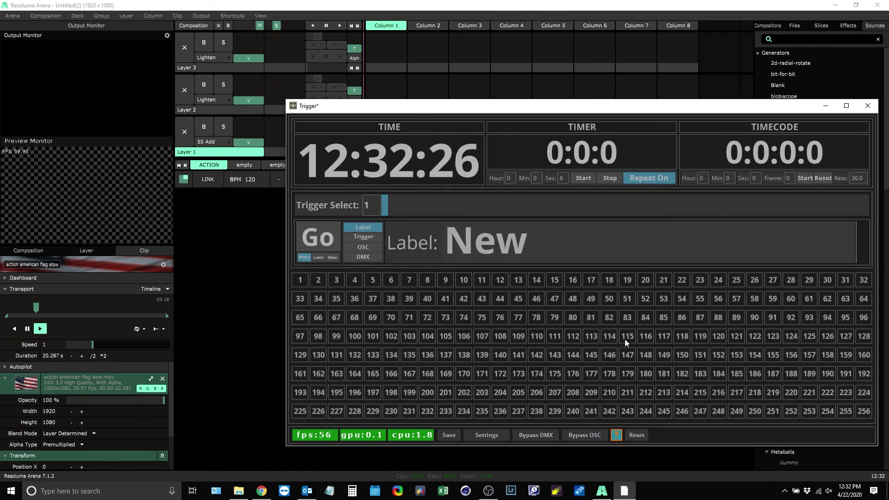
pyautogui.click(493, 435)
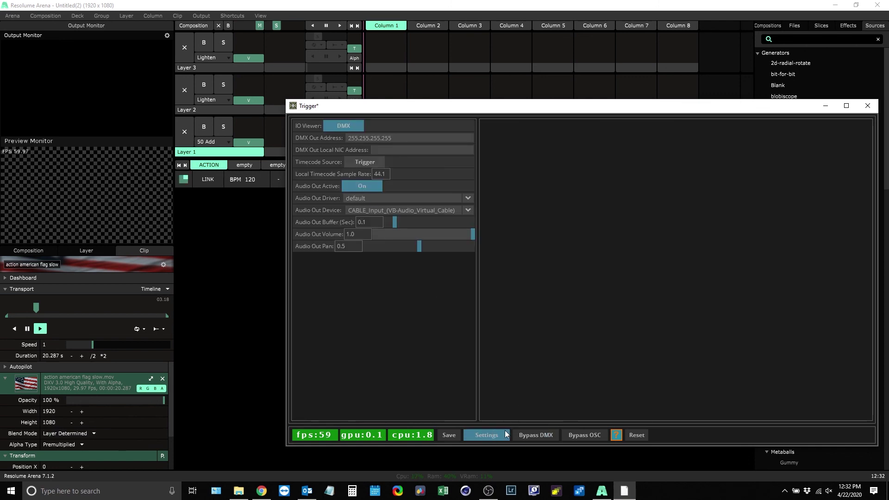
pyautogui.click(496, 434)
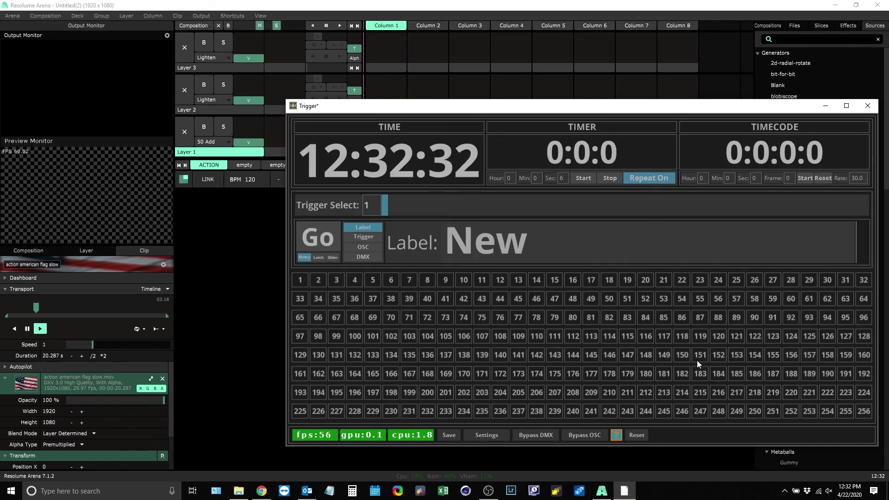